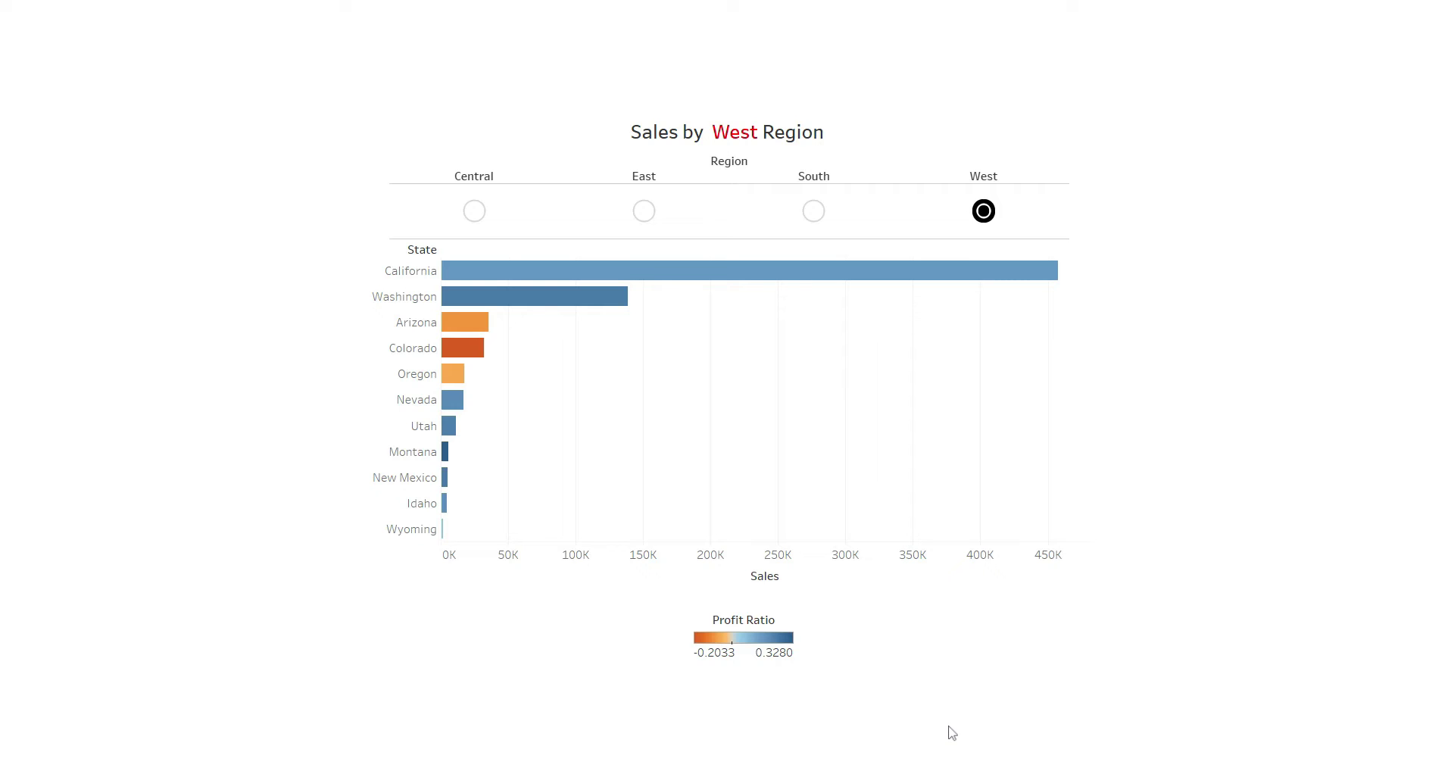
Test the region selector by choosing Central, East, South, West, East, then Central.
{"action": "left_click", "coordinate": [474, 212]}
{"action": "left_click", "coordinate": [644, 212]}
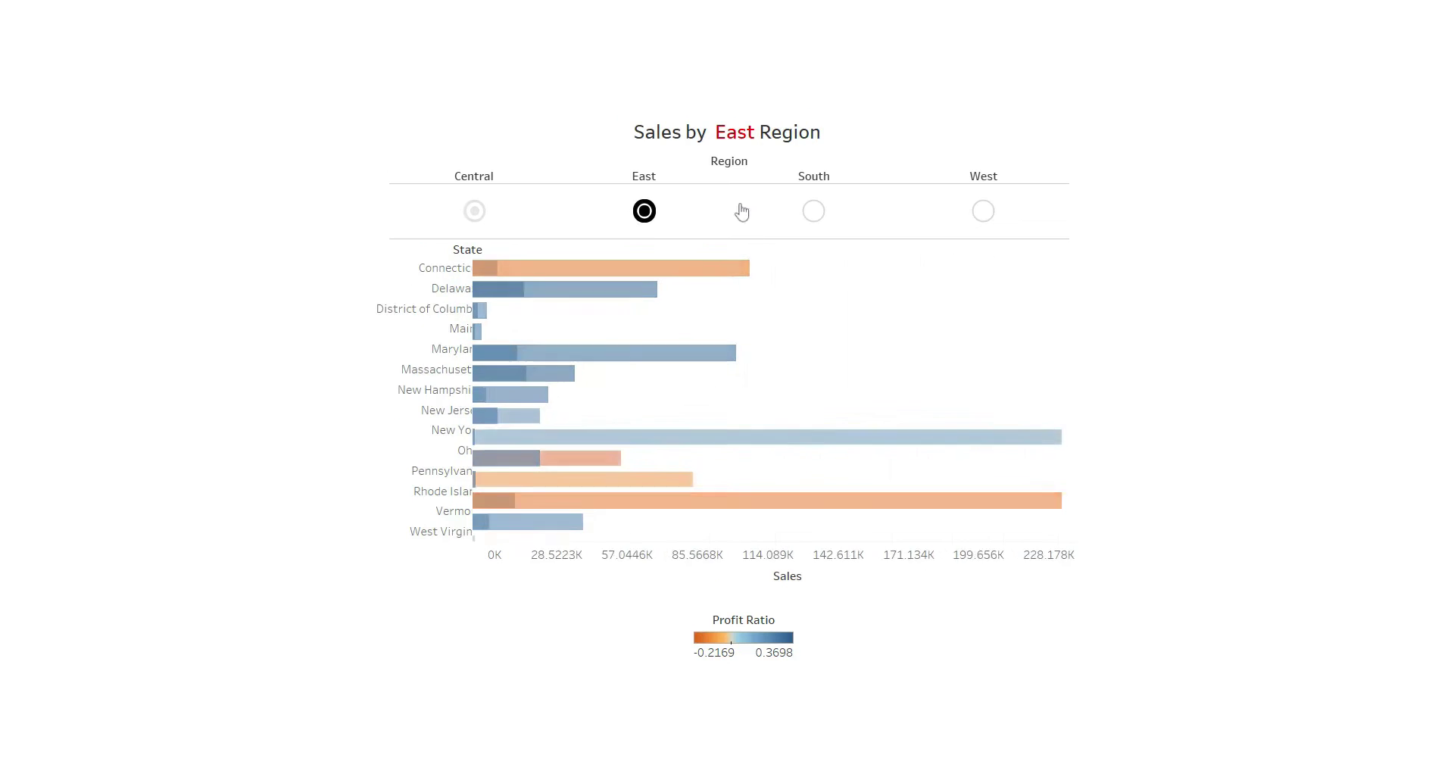
{"action": "left_click", "coordinate": [815, 212]}
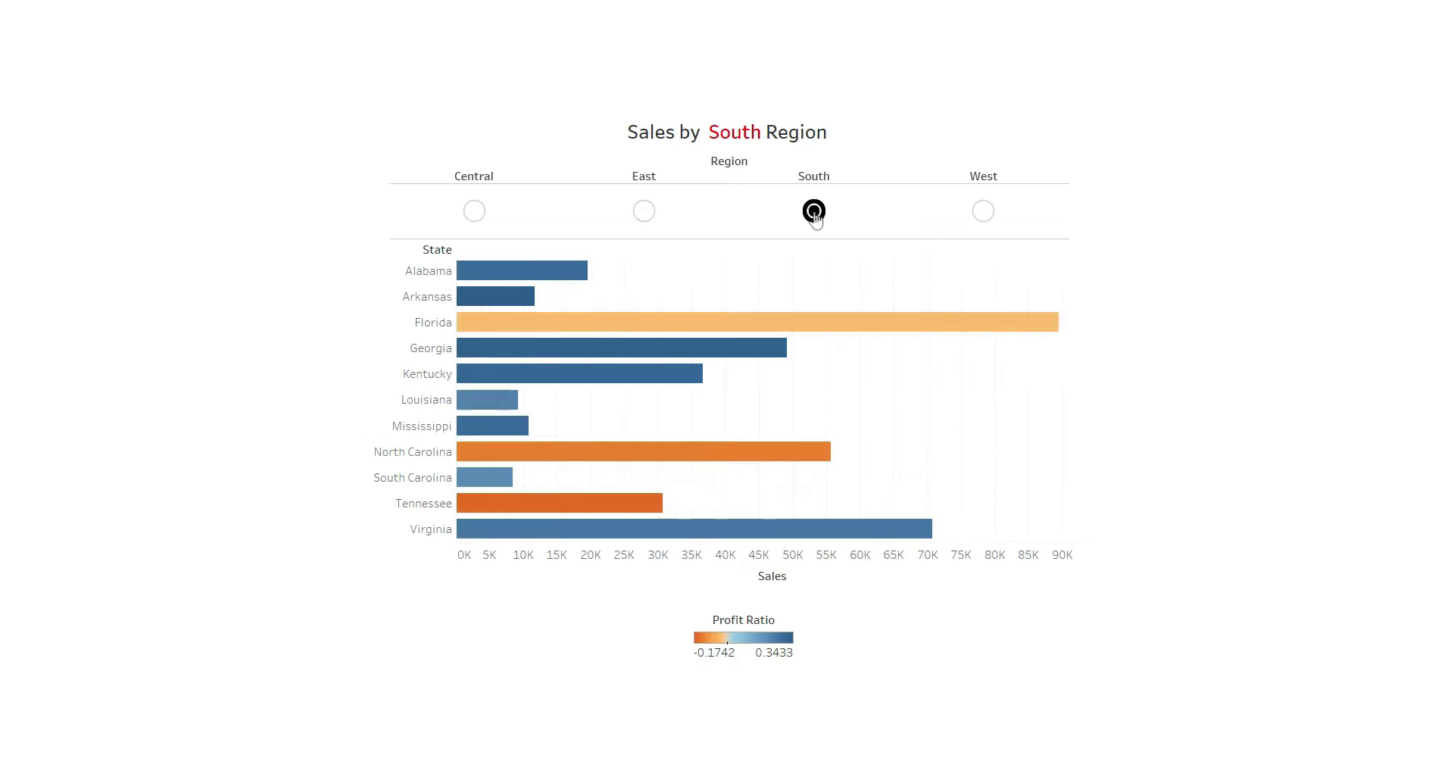
{"action": "left_click", "coordinate": [980, 215]}
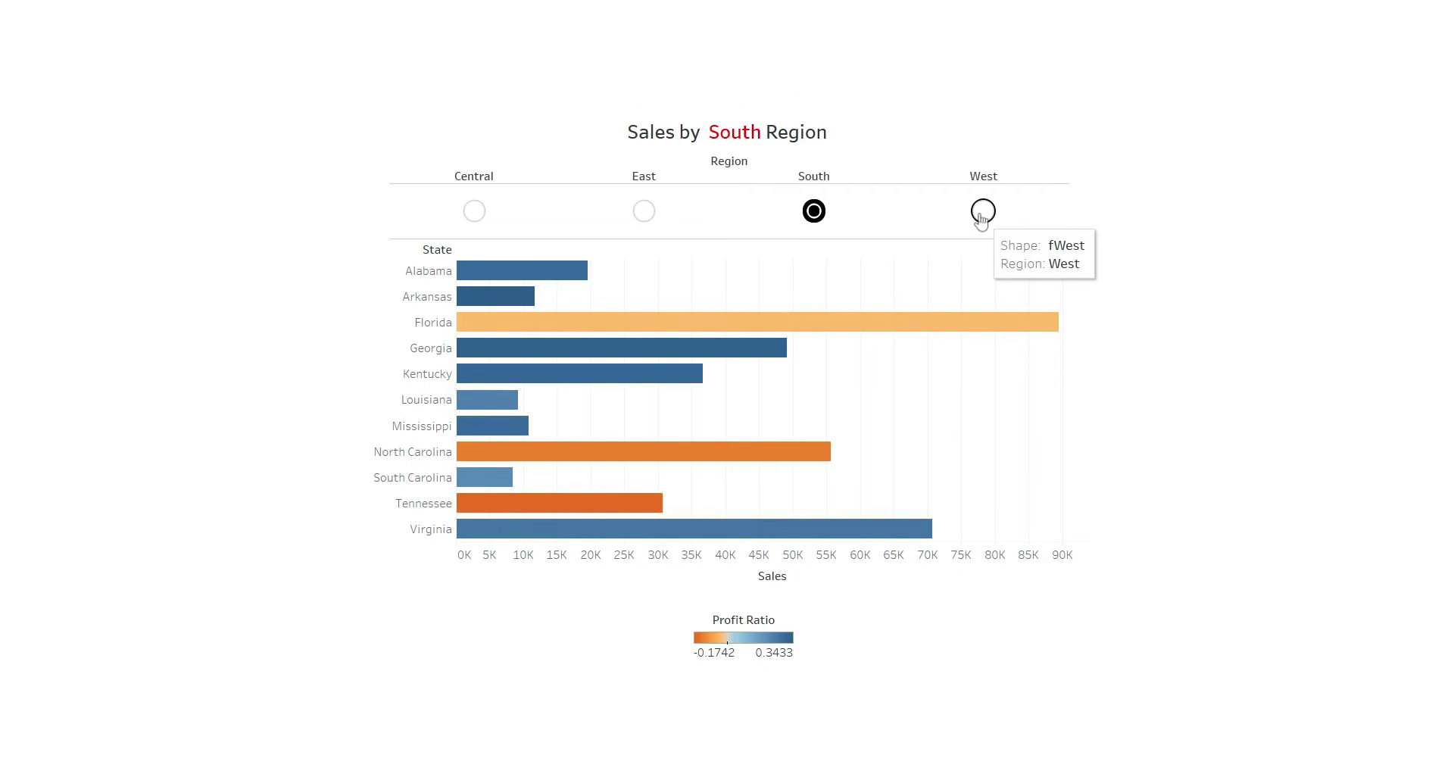
{"action": "left_click", "coordinate": [644, 212]}
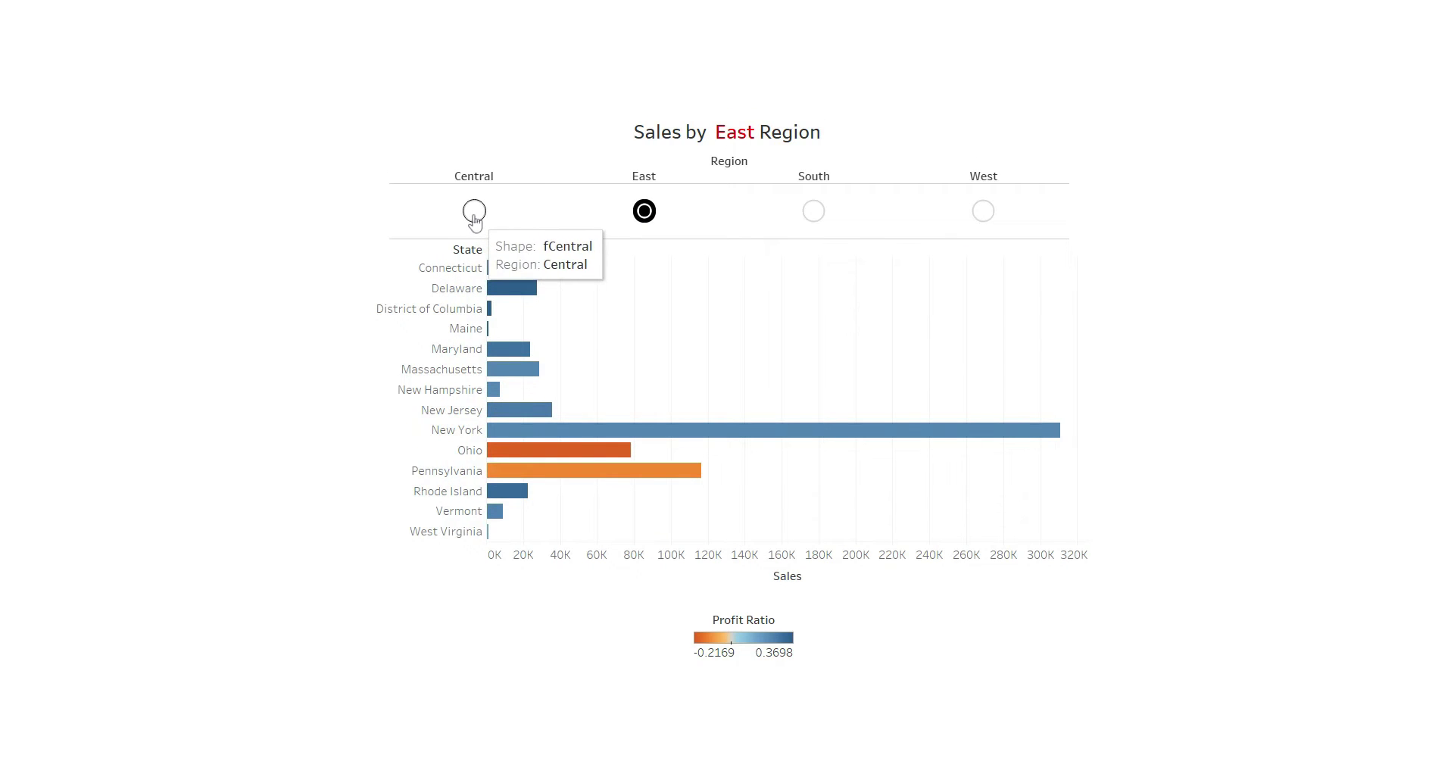
{"action": "left_click", "coordinate": [474, 216]}
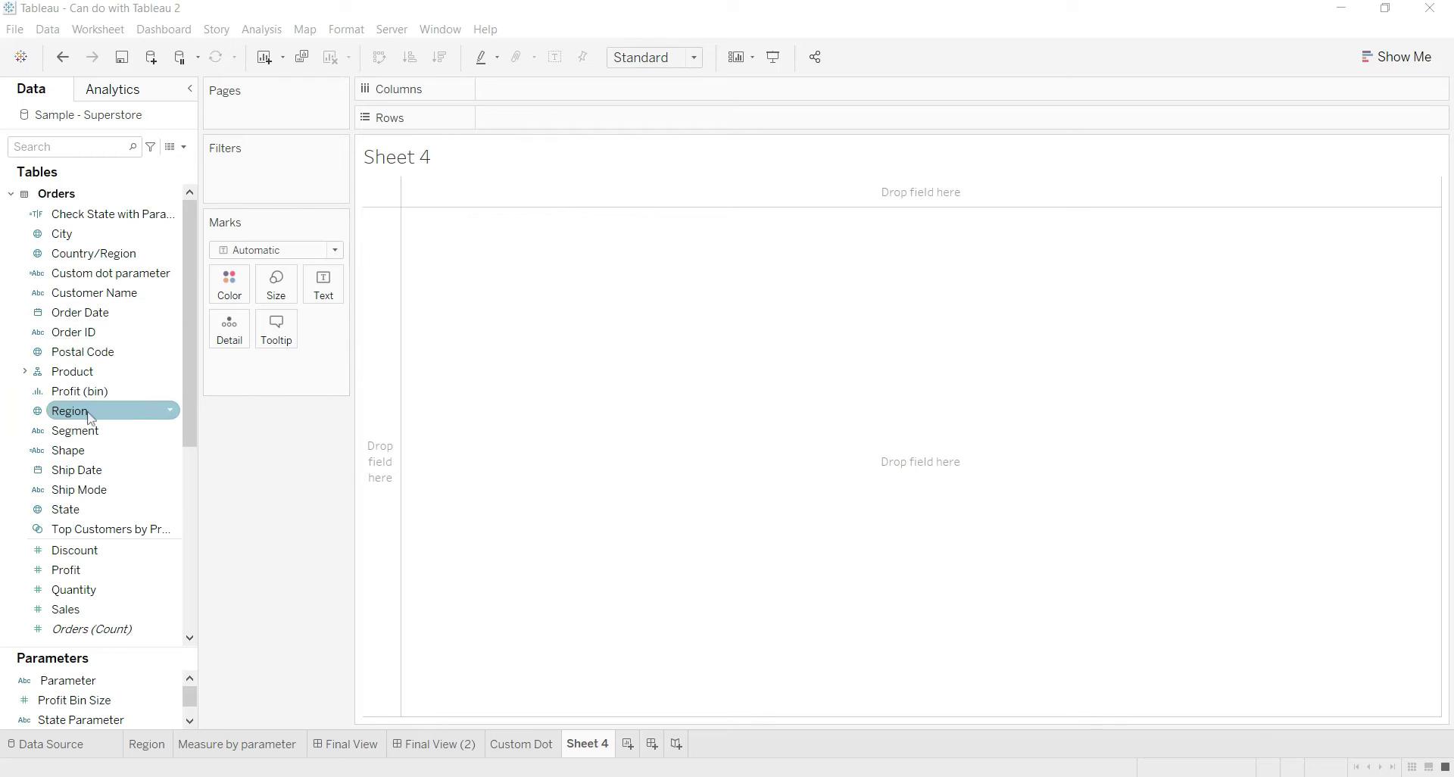
Create a parameter named Region Parameter from Region's values: Central, East, South, West.
{"action": "right_click", "coordinate": [91, 418]}
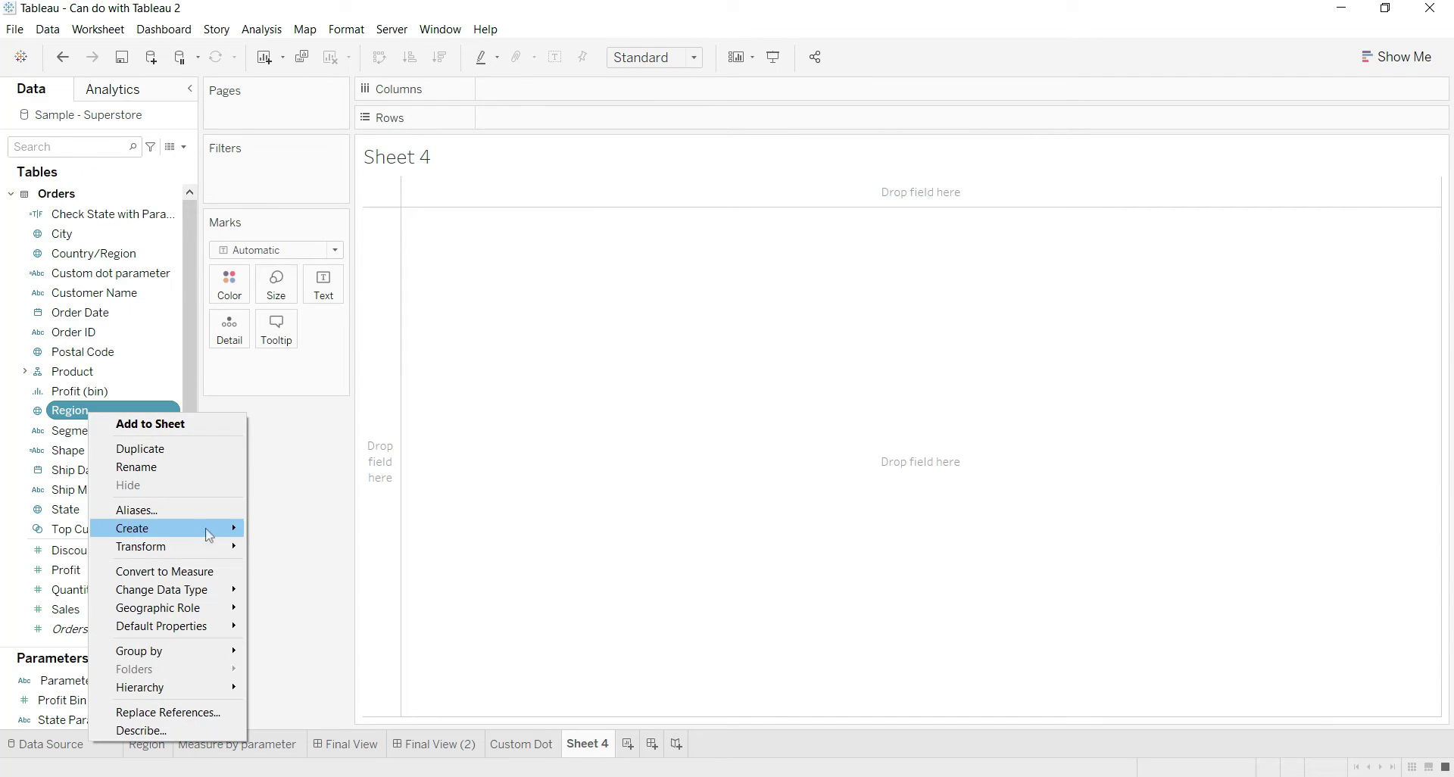
{"action": "mouse_move", "coordinate": [214, 536]}
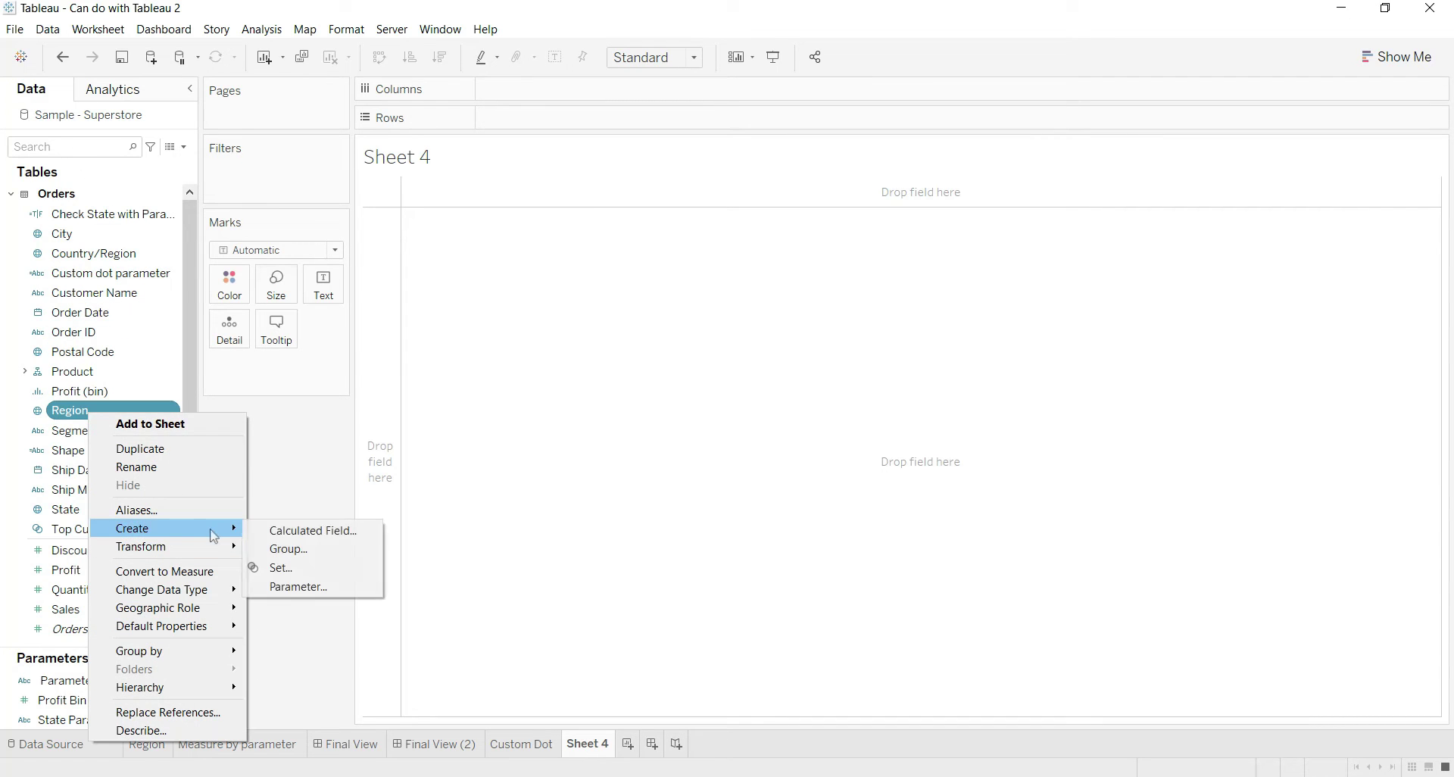
{"action": "left_click", "coordinate": [313, 584]}
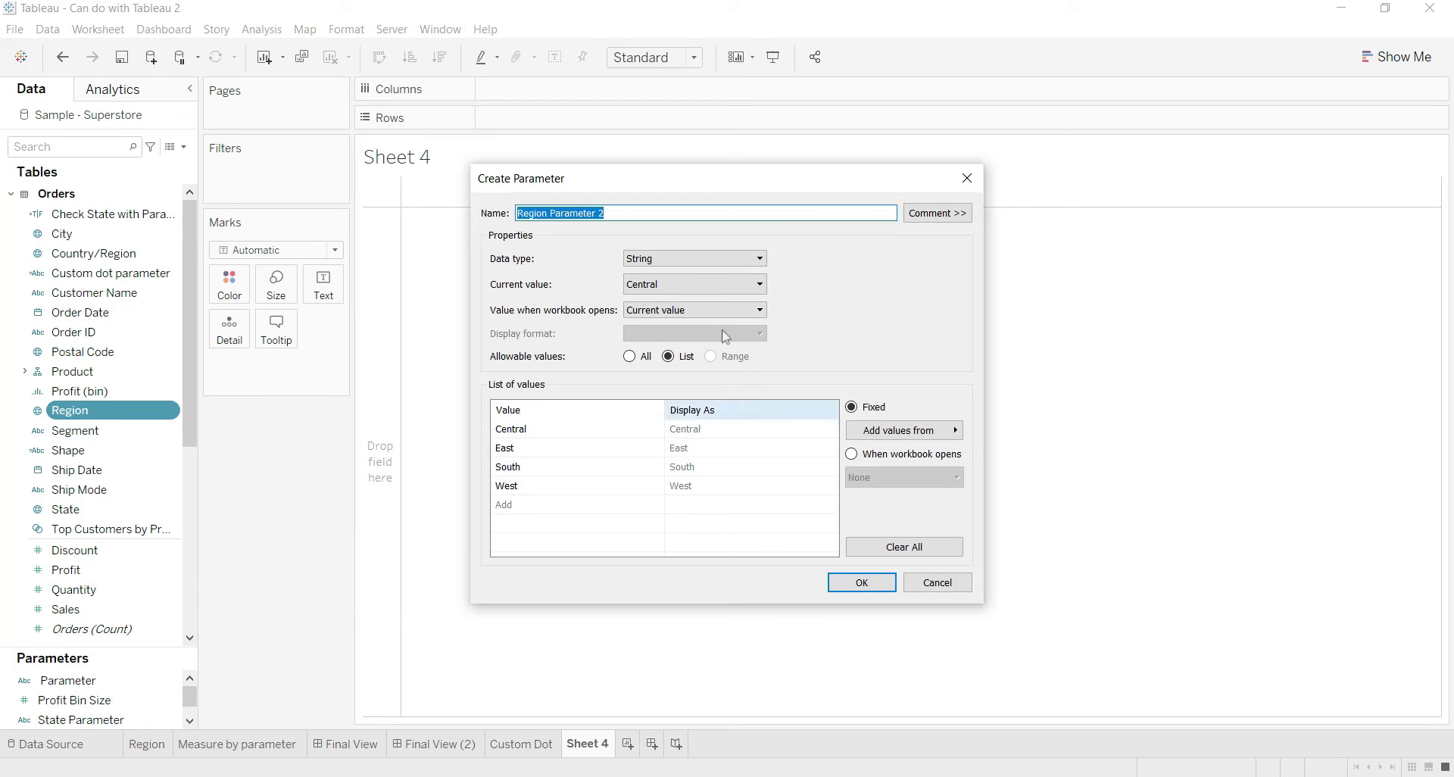
{"action": "left_click", "coordinate": [622, 215]}
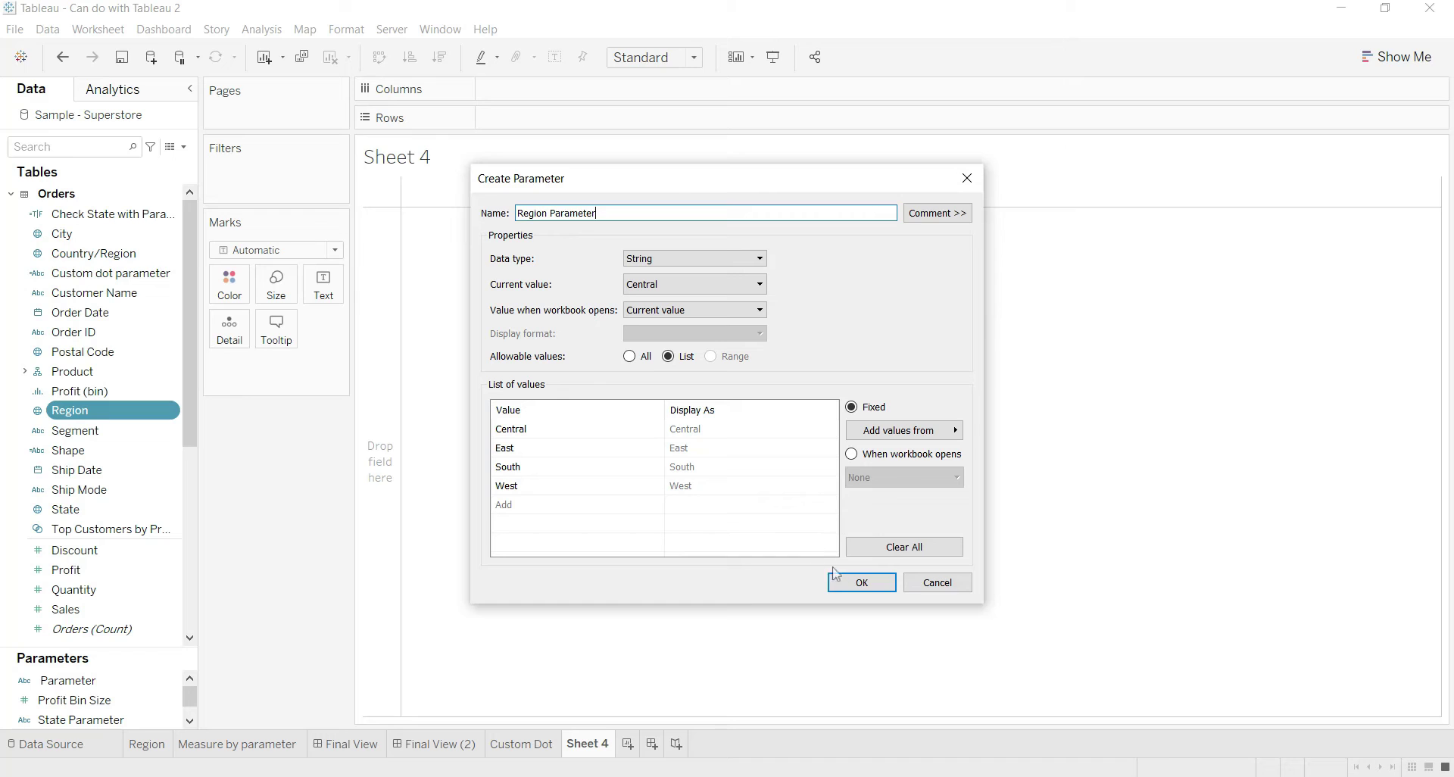
{"action": "left_click", "coordinate": [862, 583]}
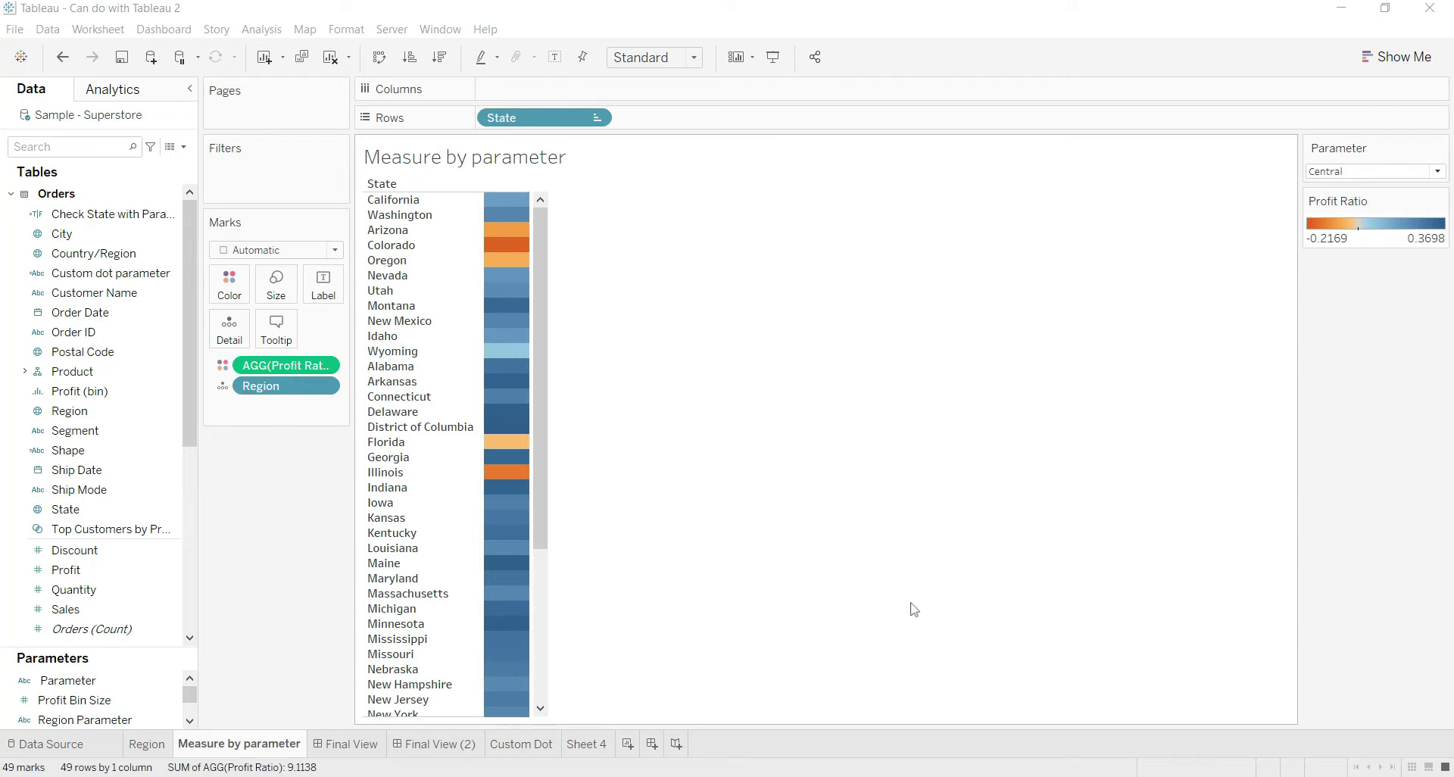
Start a calculated field from Region Parameter: if [Region Parameter]=[Region] then sum([Sales]) end.
{"action": "left_click", "coordinate": [152, 719]}
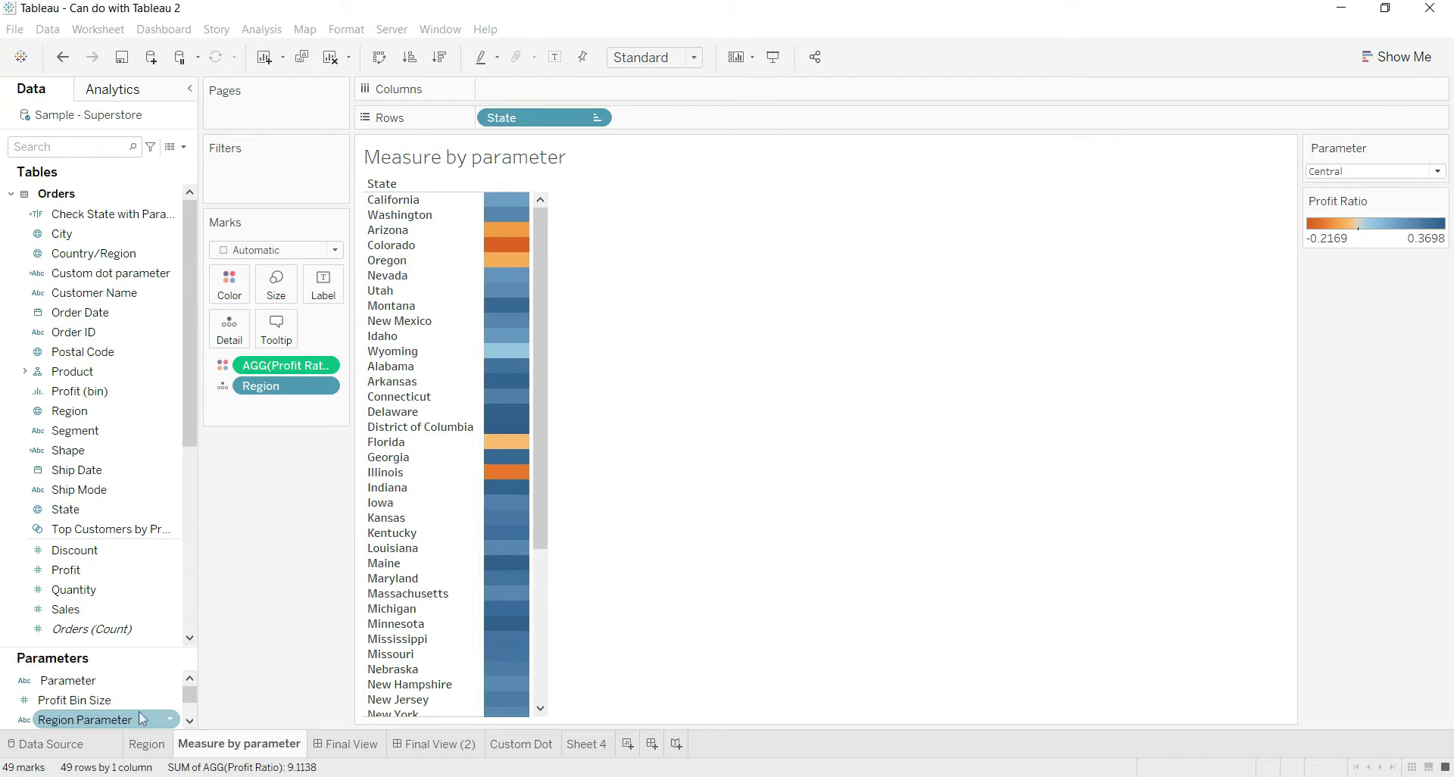
{"action": "right_click", "coordinate": [141, 718]}
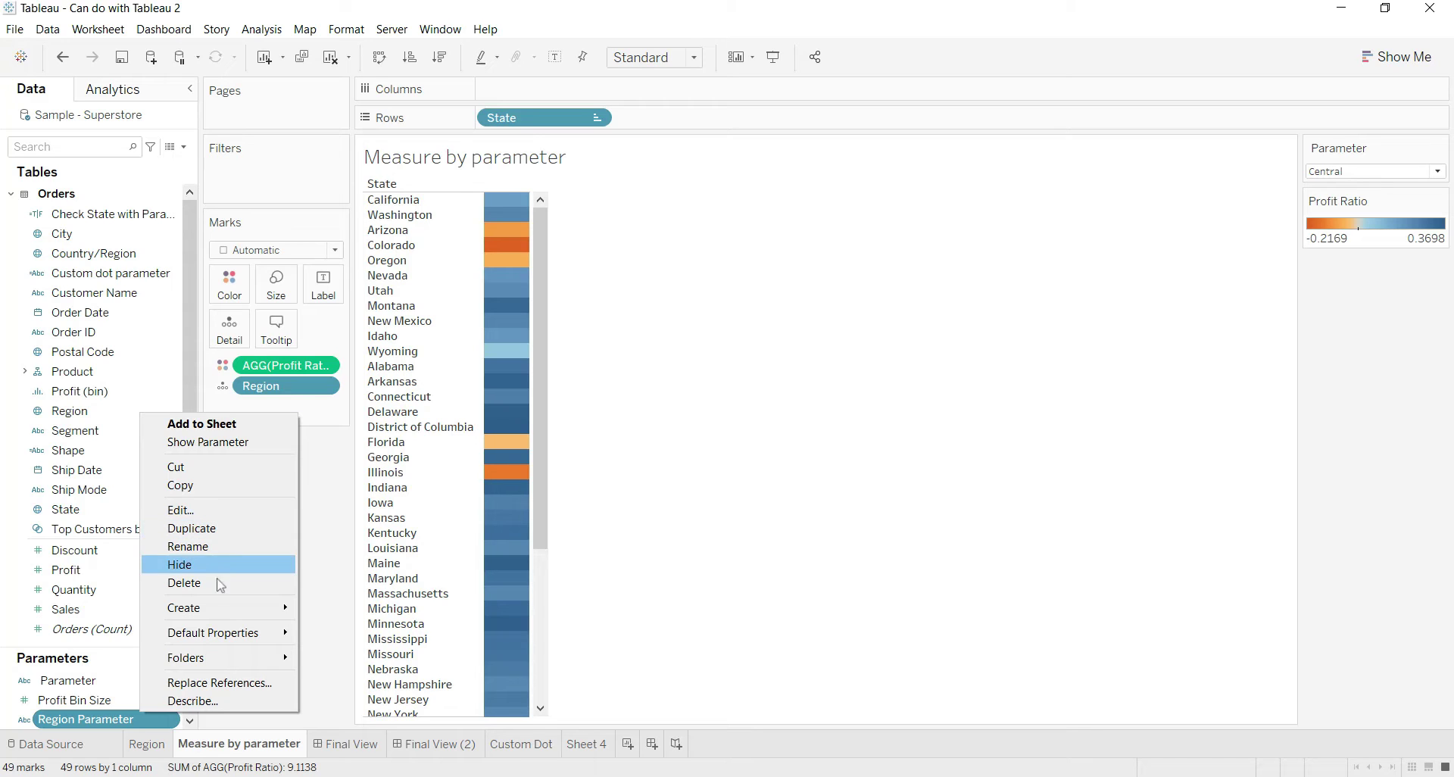
{"action": "mouse_move", "coordinate": [287, 617]}
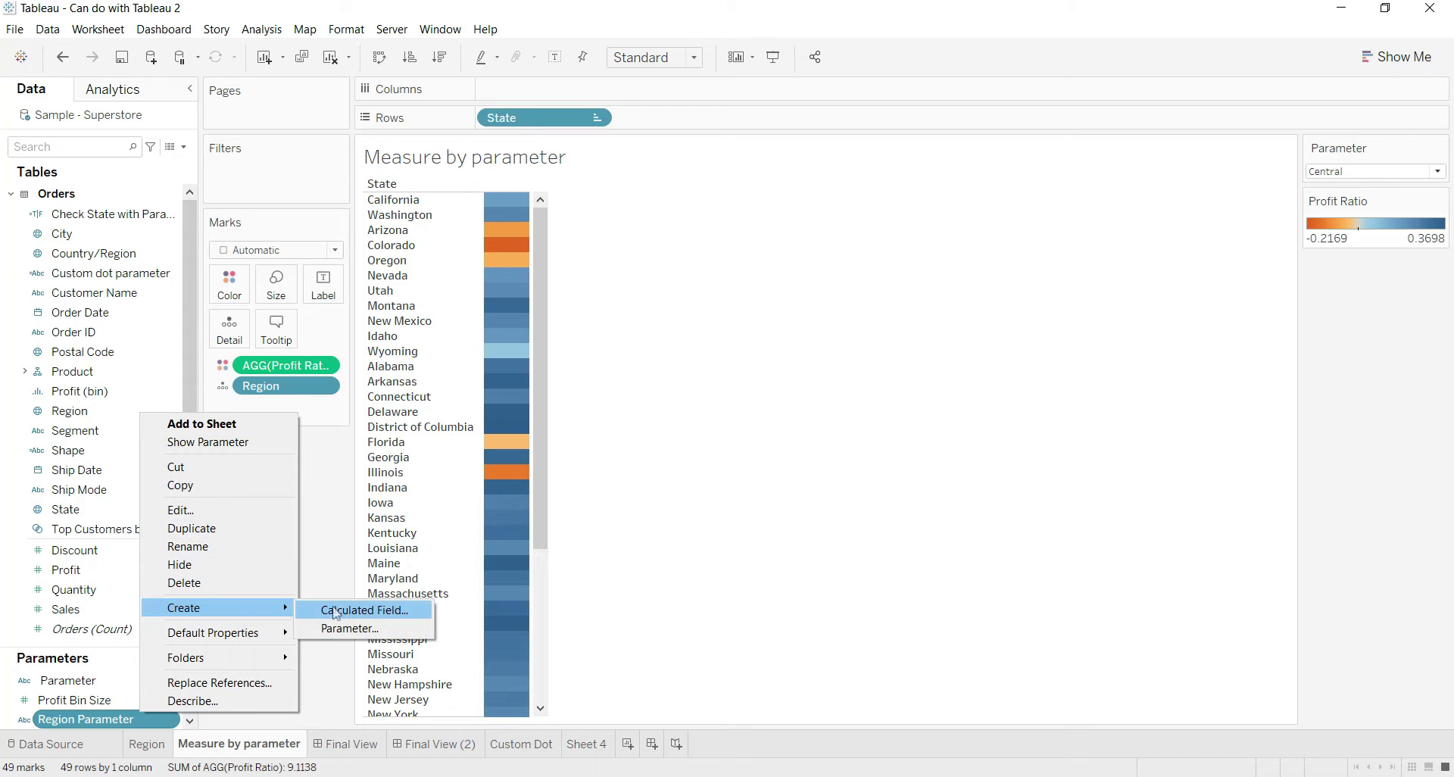
{"action": "left_click", "coordinate": [358, 610]}
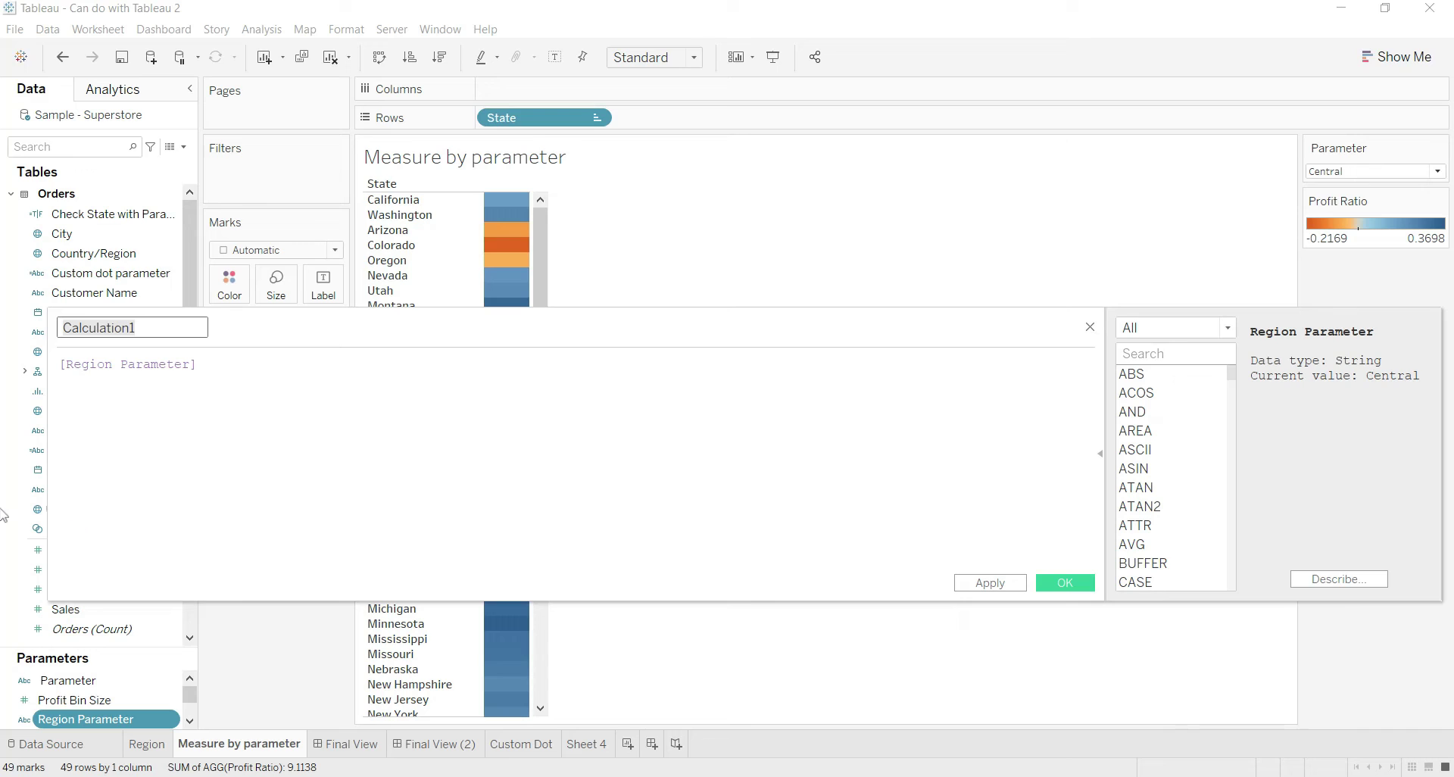
{"action": "left_click", "coordinate": [61, 367]}
{"action": "type", "text": "if "}
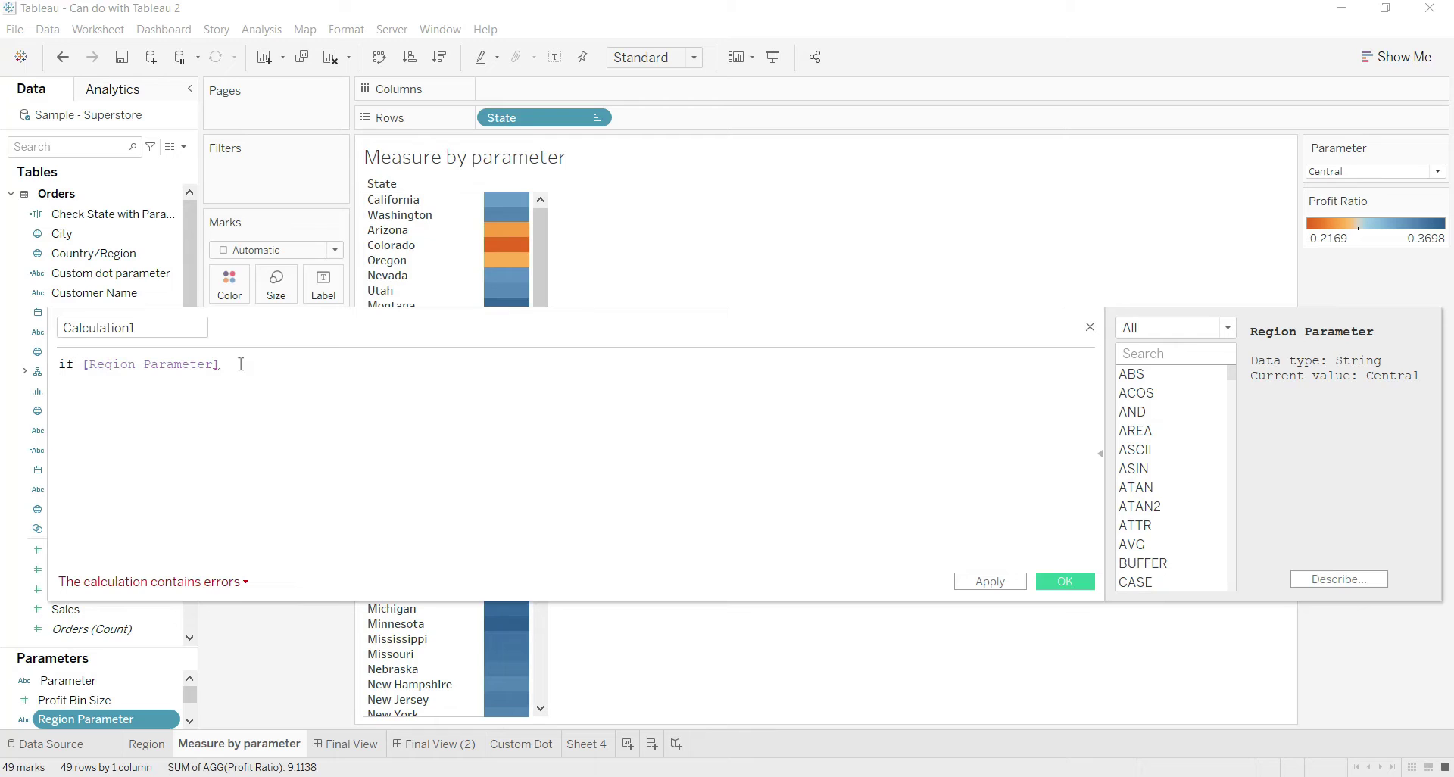
{"action": "type", "text": "="}
{"action": "type", "text": "reg"}
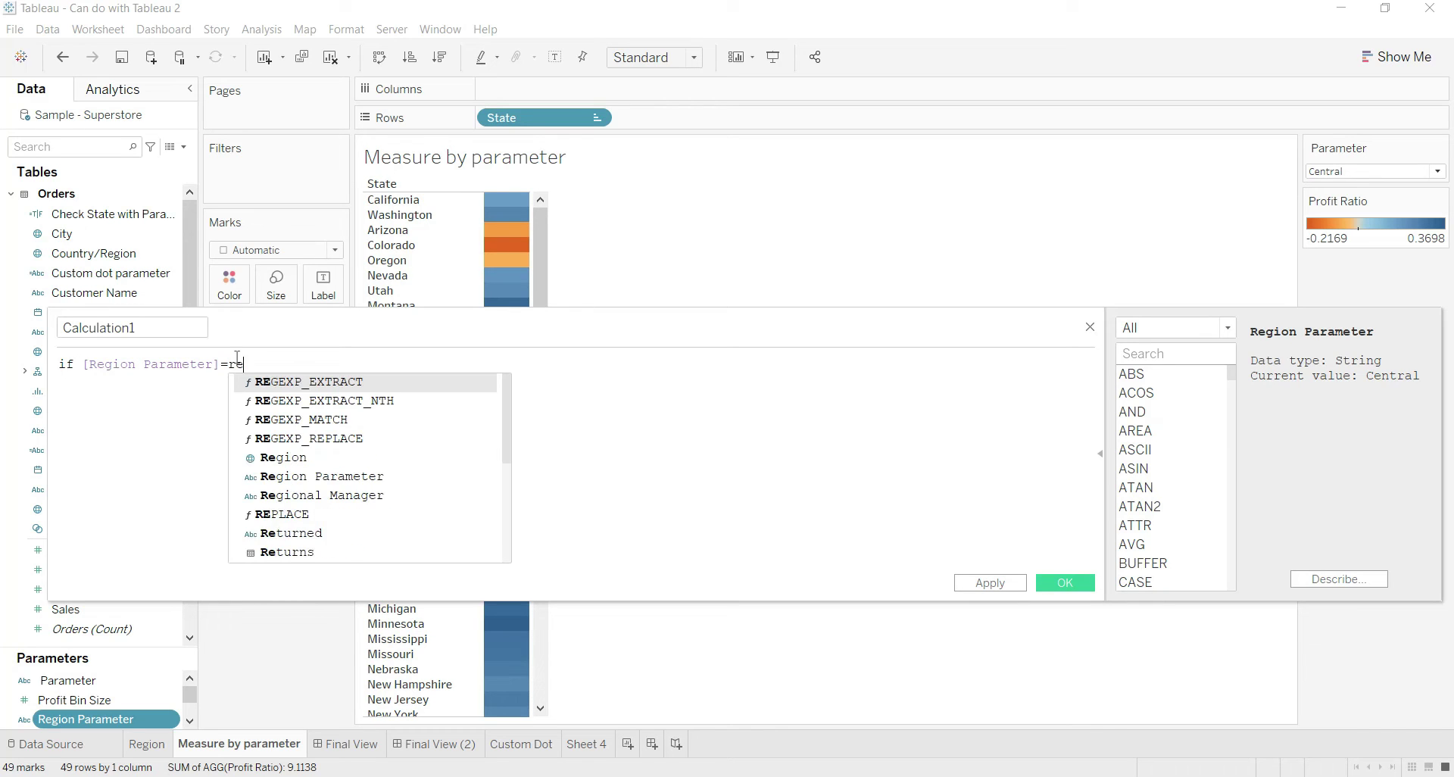
{"action": "left_click", "coordinate": [273, 457]}
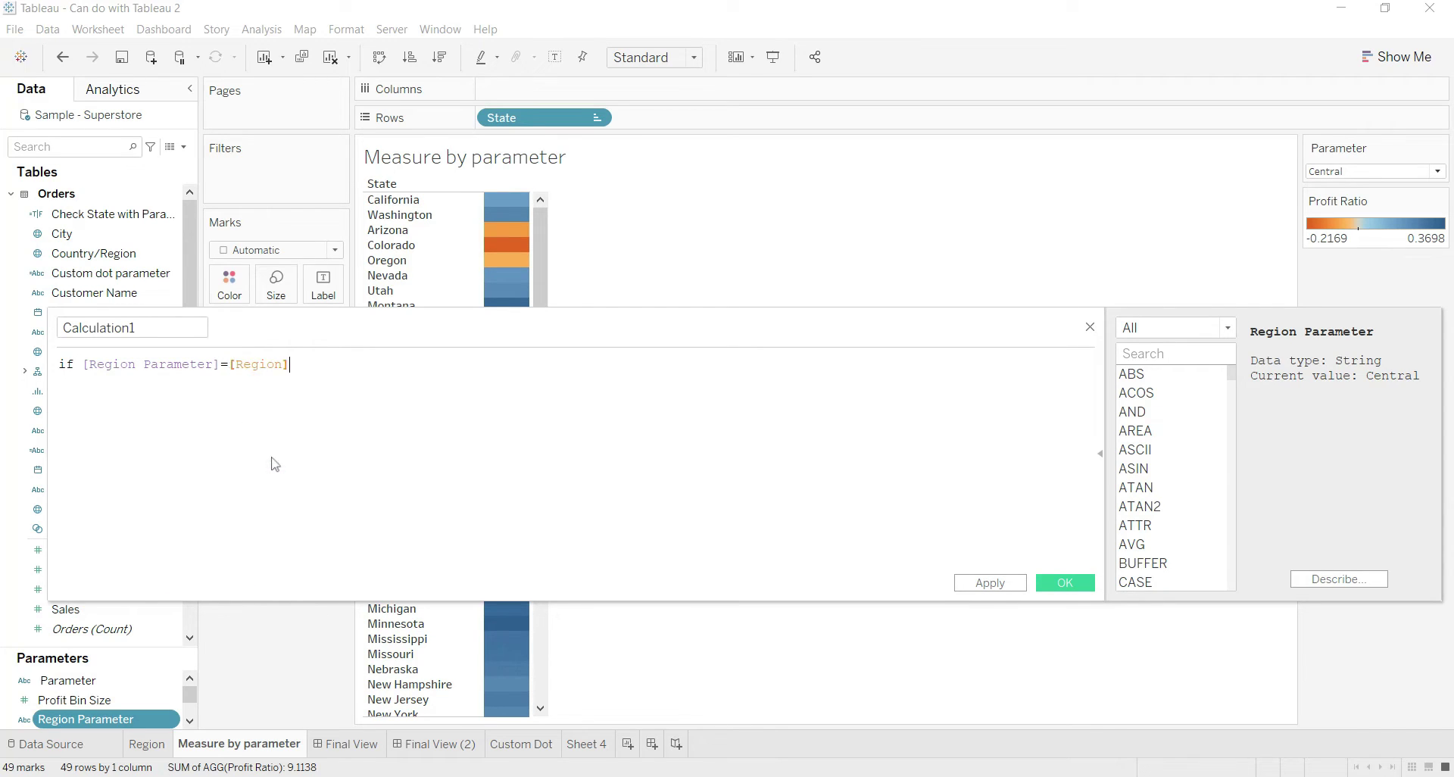
{"action": "type", "text": "then s"}
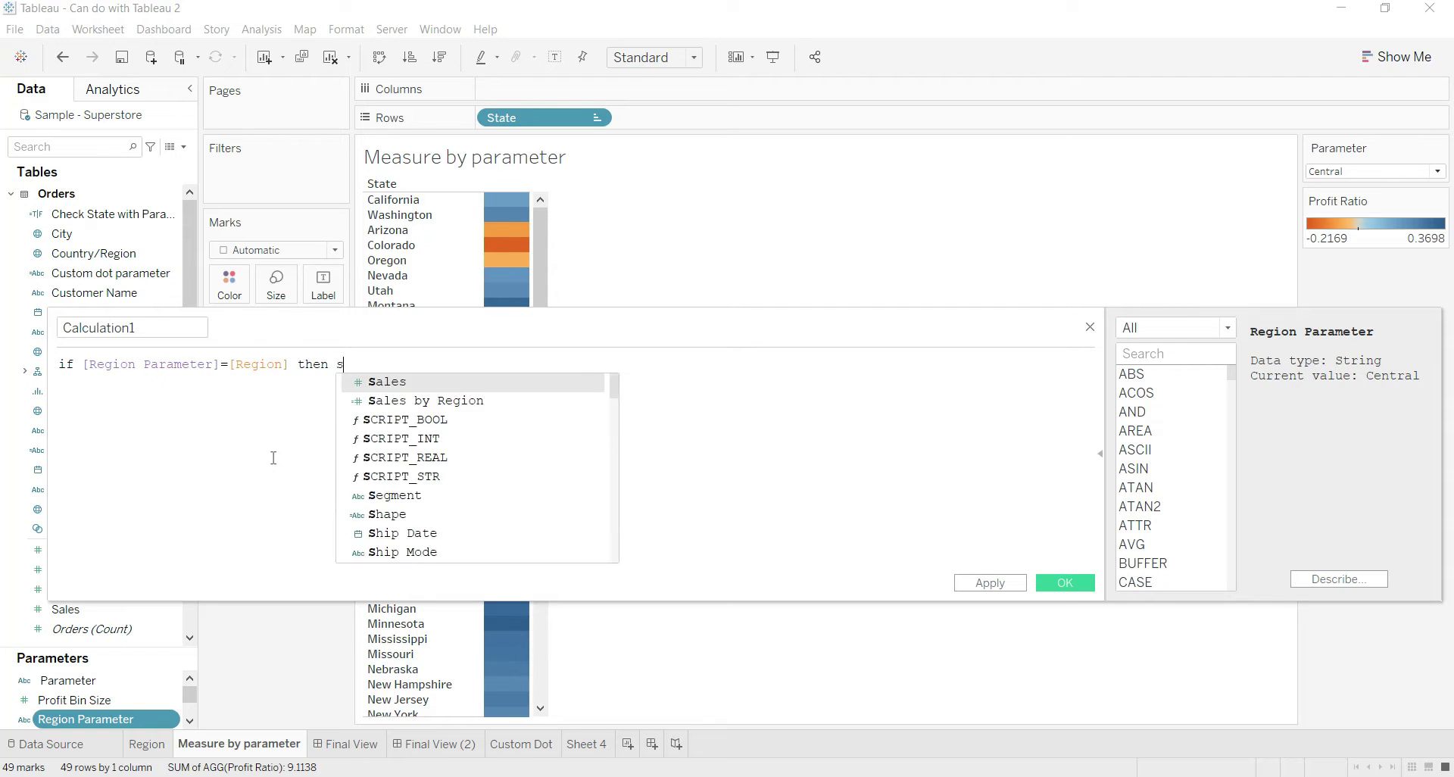
{"action": "type", "text": "um(sales"}
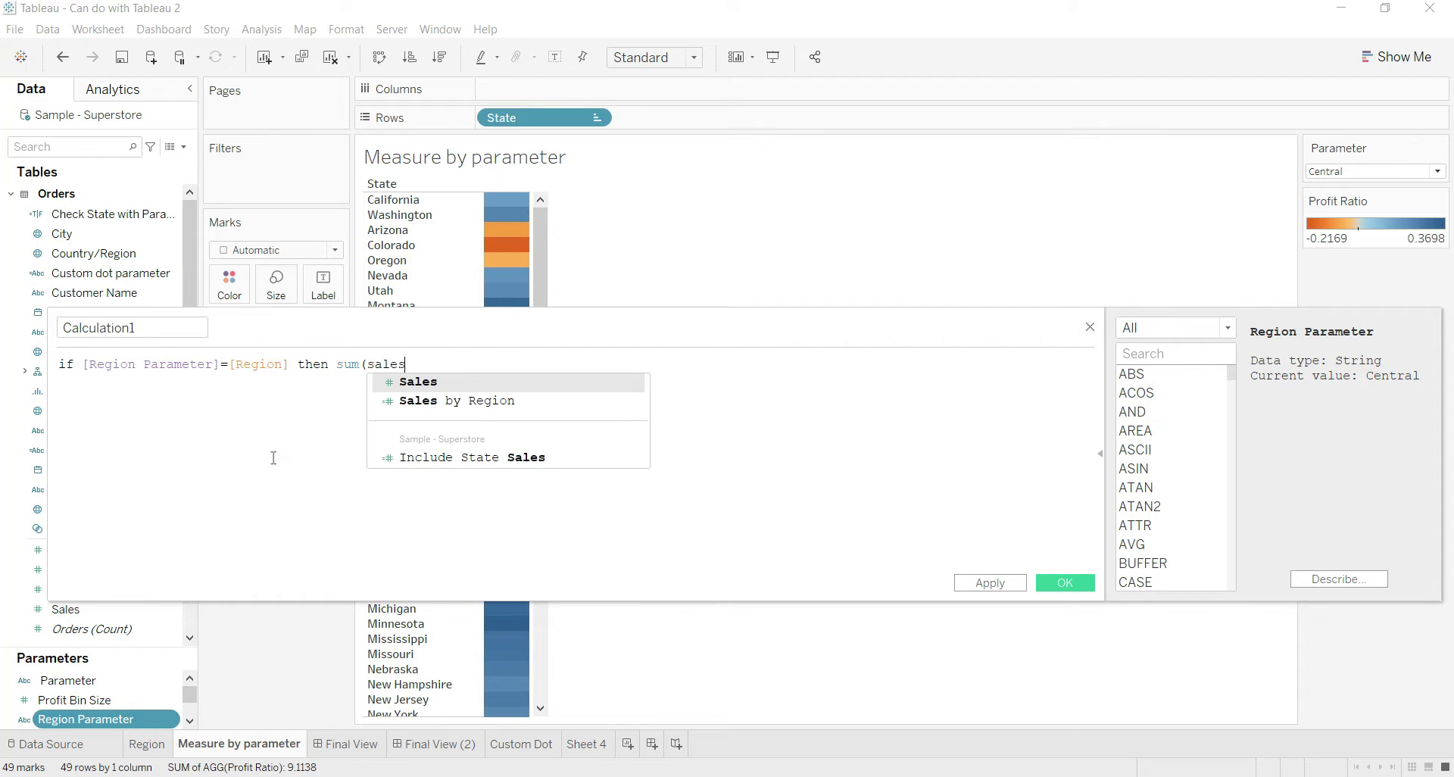
{"action": "key", "text": "Return"}
{"action": "type", "text": ") end"}
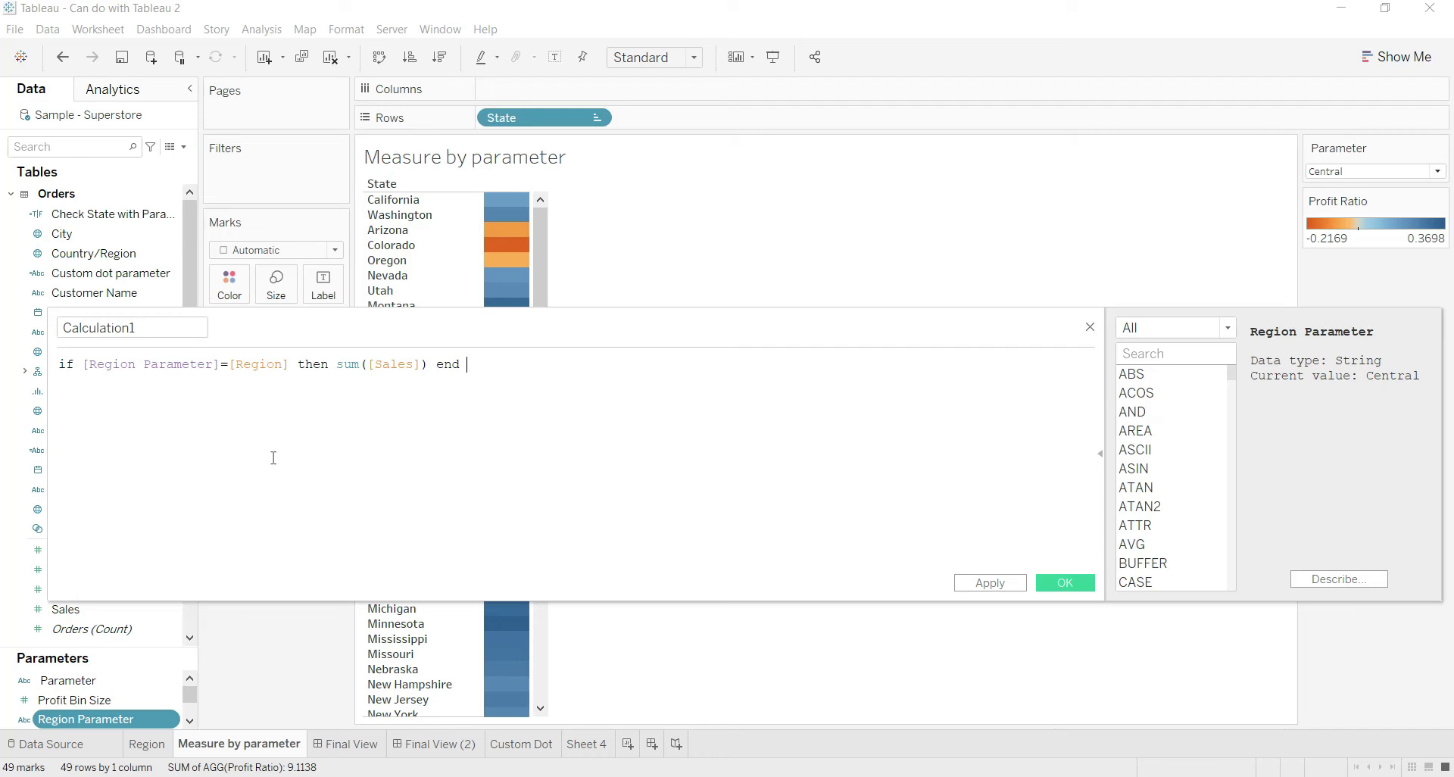
Wrap both Region Parameter and Region in ATTR so the formula becomes valid.
{"action": "left_click", "coordinate": [85, 364]}
{"action": "type", "text": "attr"}
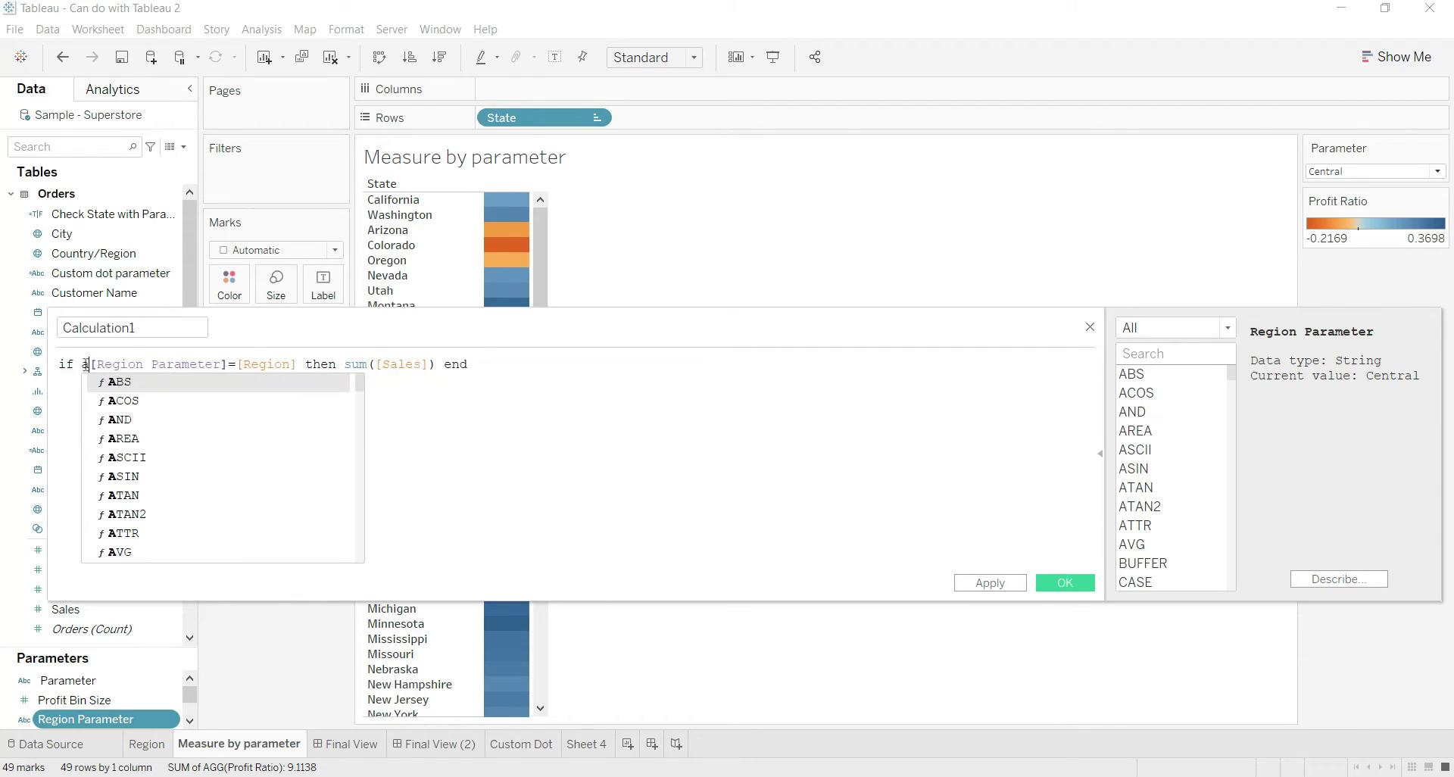
{"action": "type", "text": "("}
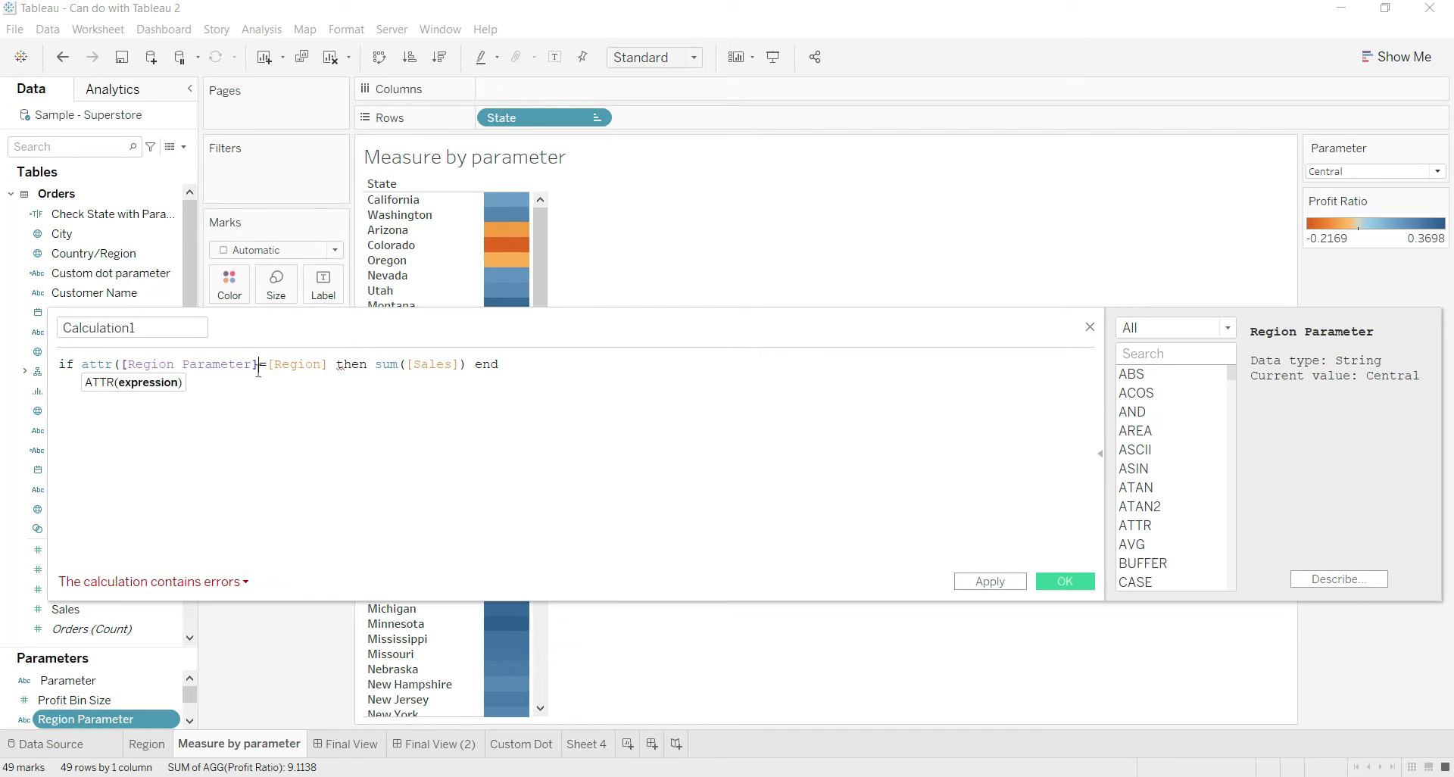
{"action": "type", "text": ")"}
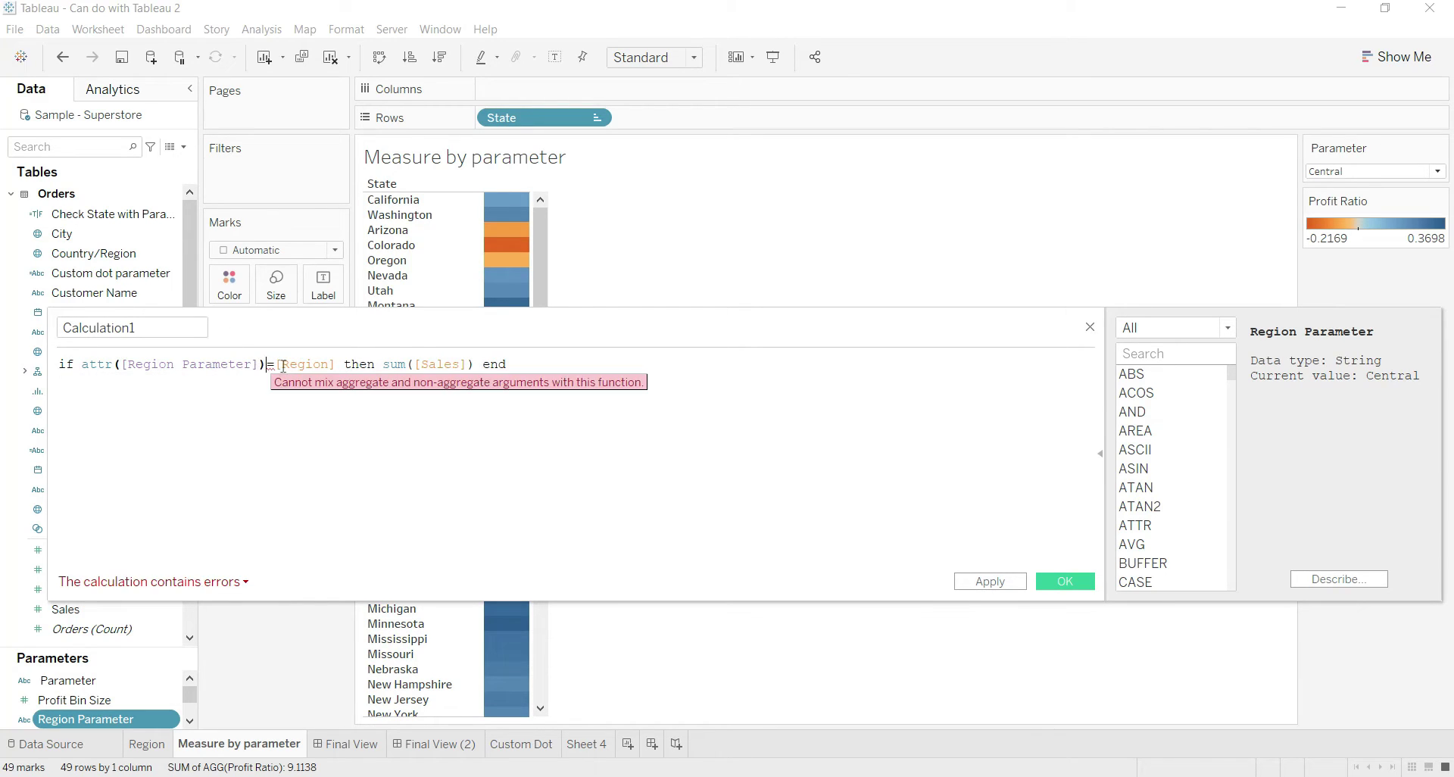
{"action": "left_click", "coordinate": [279, 365]}
{"action": "type", "text": "at"}
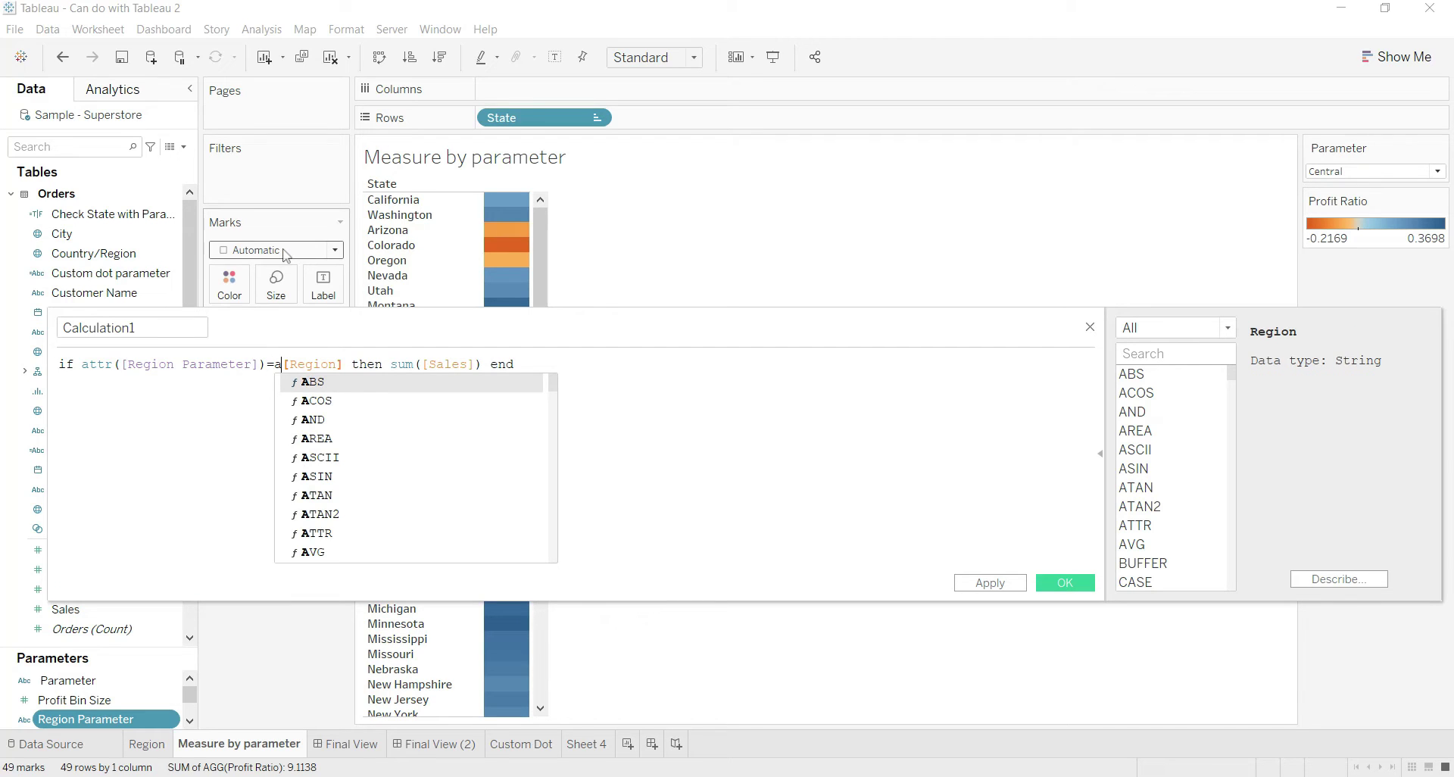
{"action": "type", "text": "tr("}
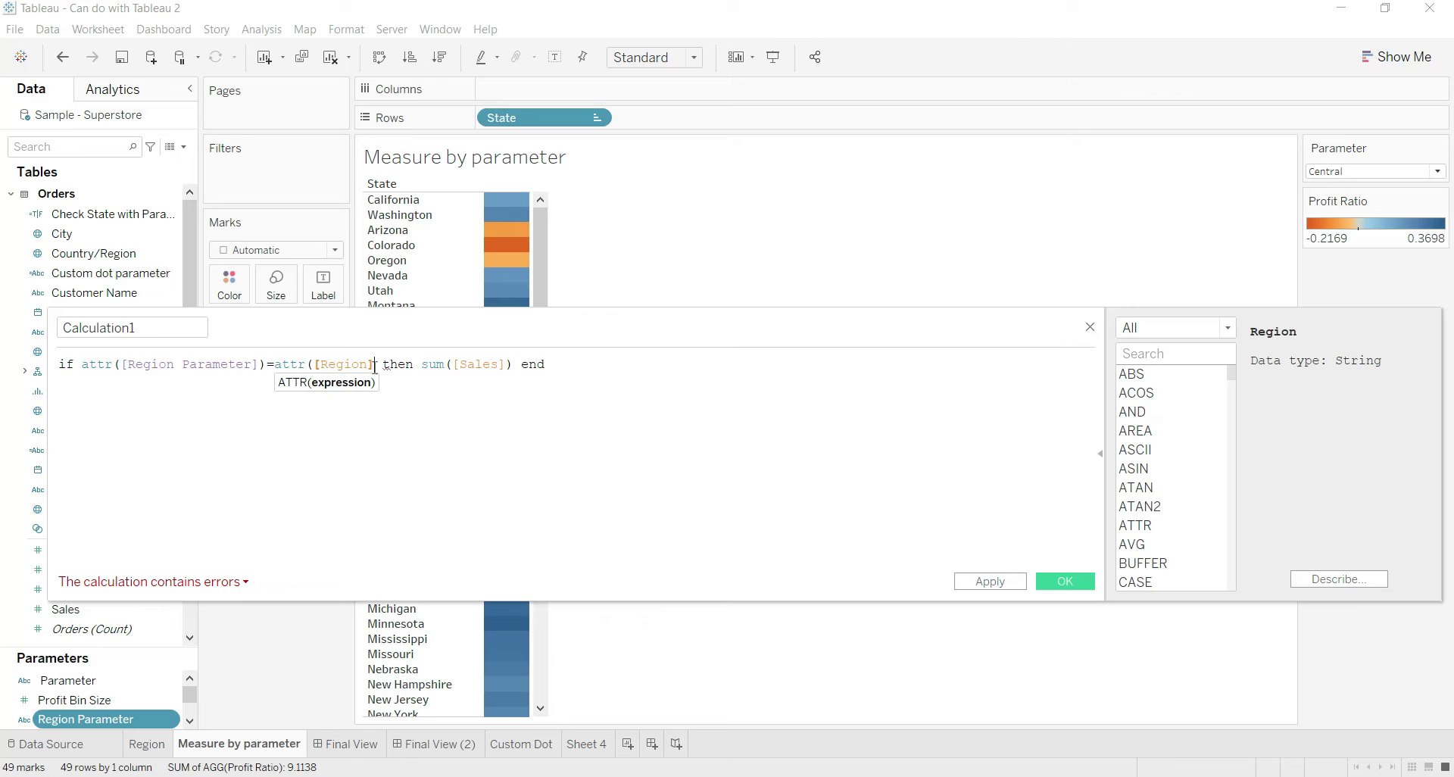
{"action": "type", "text": ")"}
{"action": "left_click_drag", "start_coordinate": [383, 323], "coordinate": [533, 319]}
{"action": "left_click", "coordinate": [311, 324]}
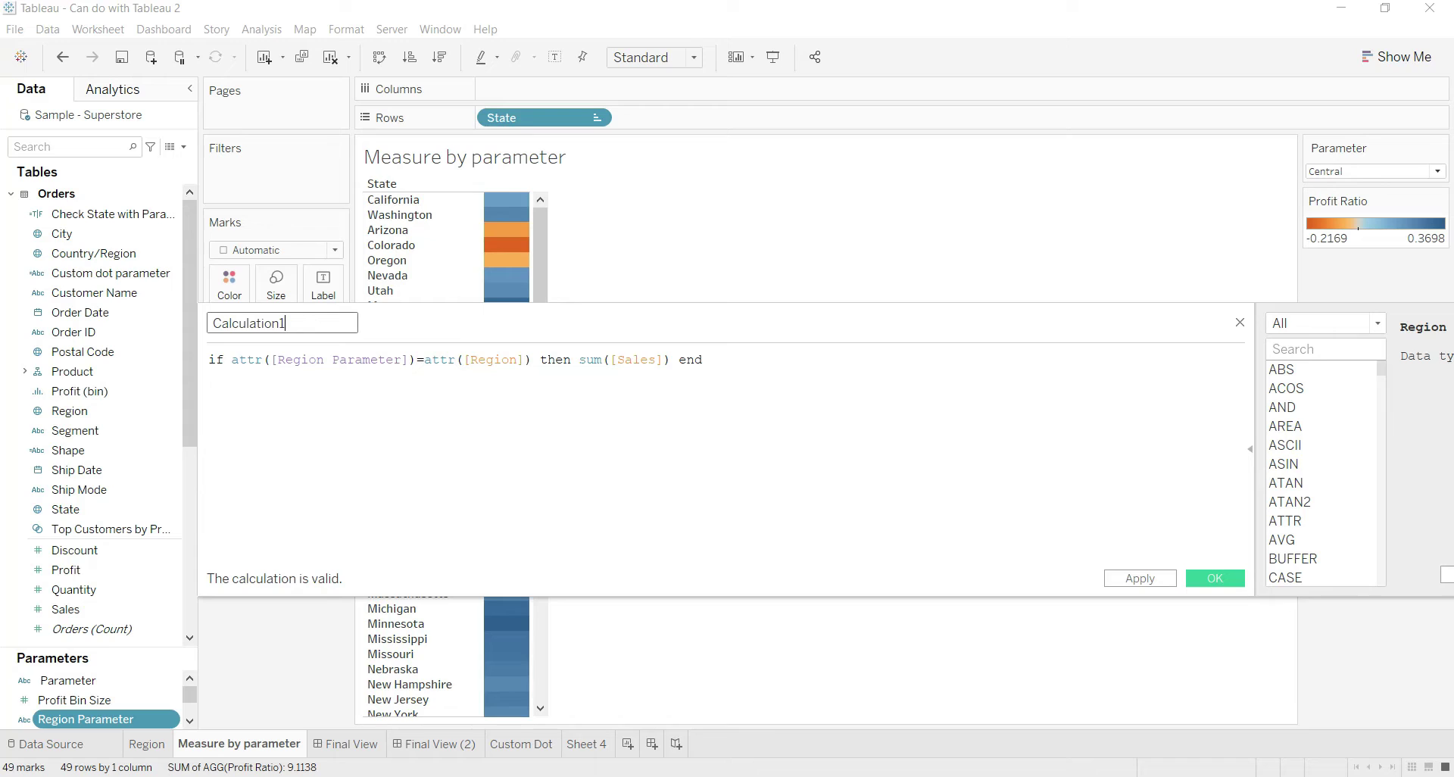
Rename the calculation to 'Sales By Region Parameter', apply it and save.
{"action": "double_click", "coordinate": [300, 318]}
{"action": "type", "text": "Sales B"}
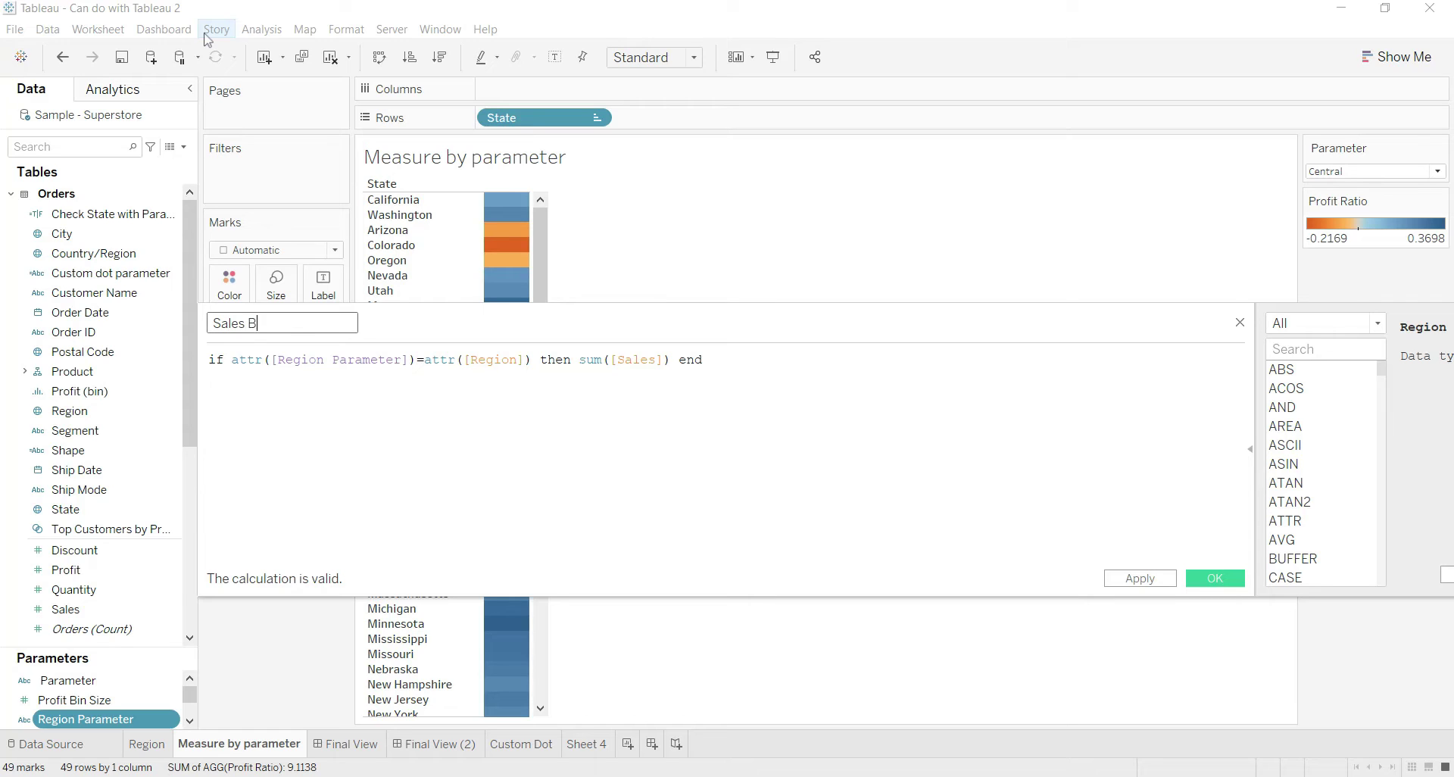
{"action": "type", "text": "y Region Parameter"}
{"action": "left_click", "coordinate": [1156, 522]}
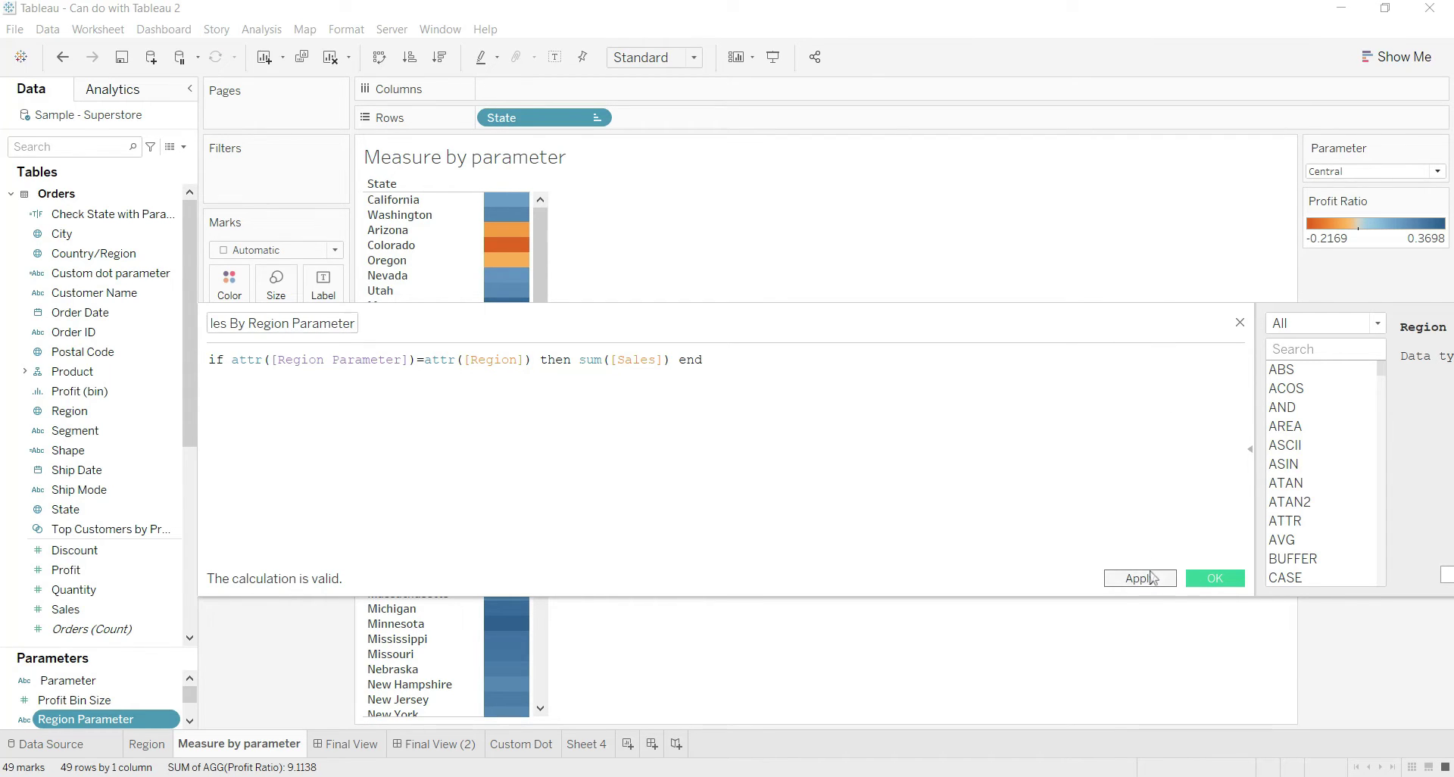
{"action": "left_click", "coordinate": [1153, 579]}
{"action": "left_click", "coordinate": [1223, 582]}
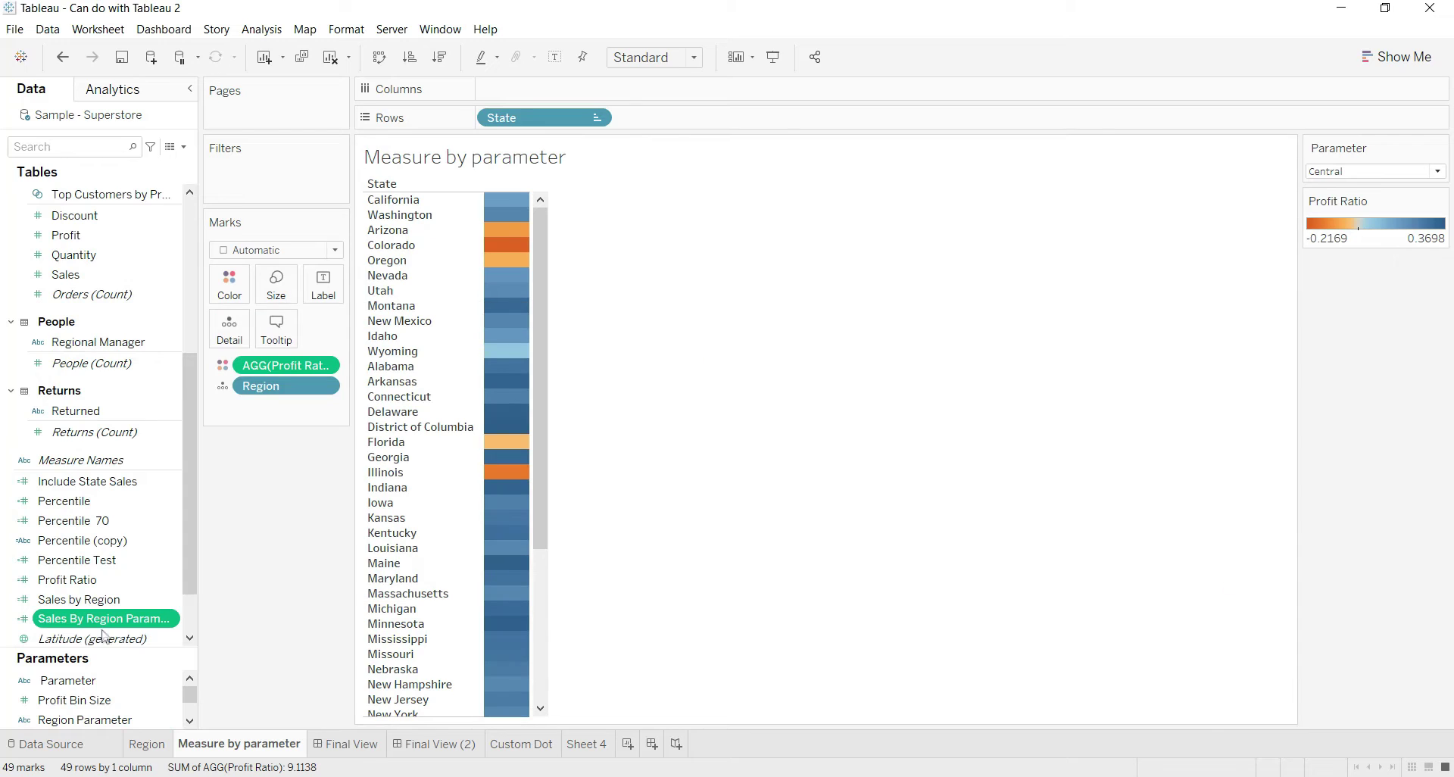
Plot Sales By Region Parameter as bars per state and filter out the 36 null states.
{"action": "left_click_drag", "start_coordinate": [86, 620], "coordinate": [498, 88]}
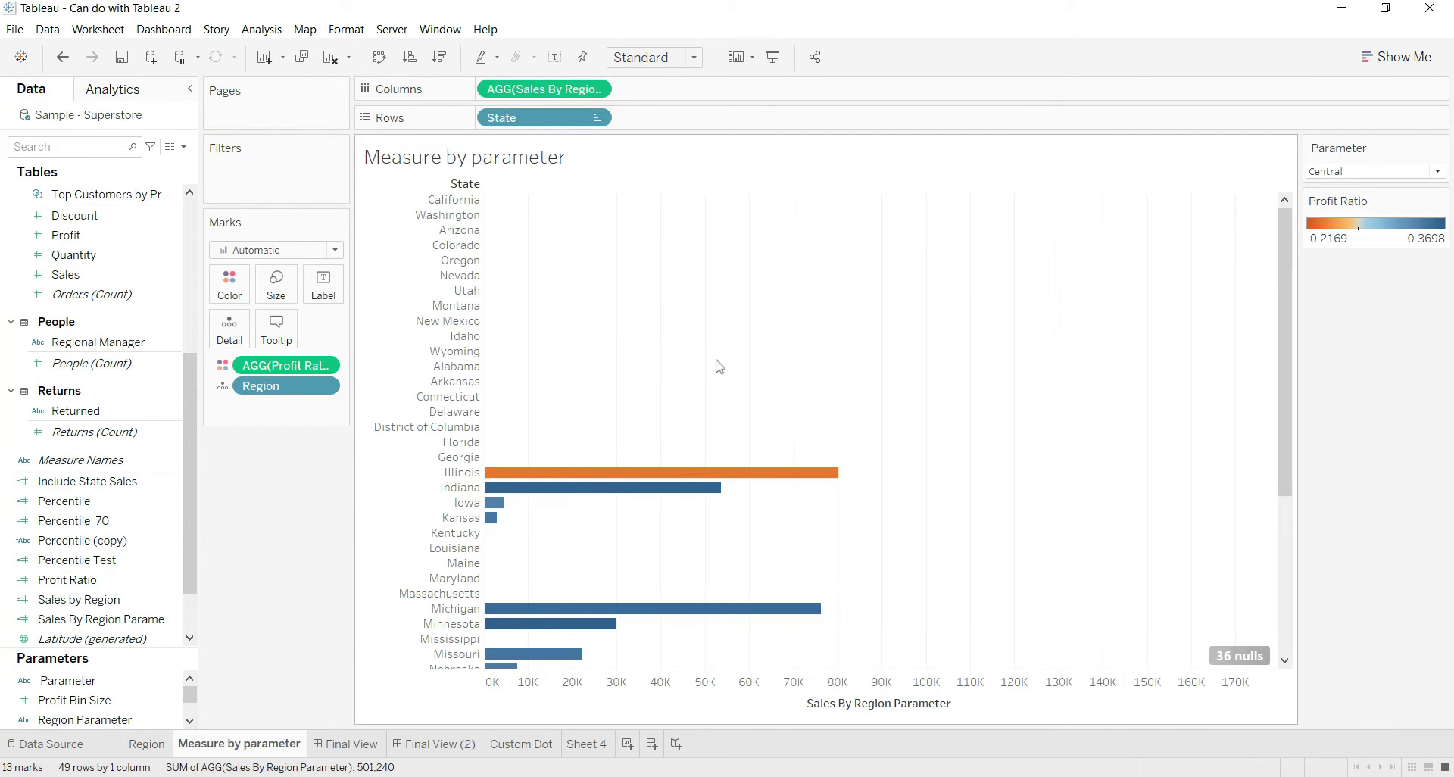
{"action": "left_click", "coordinate": [1259, 659]}
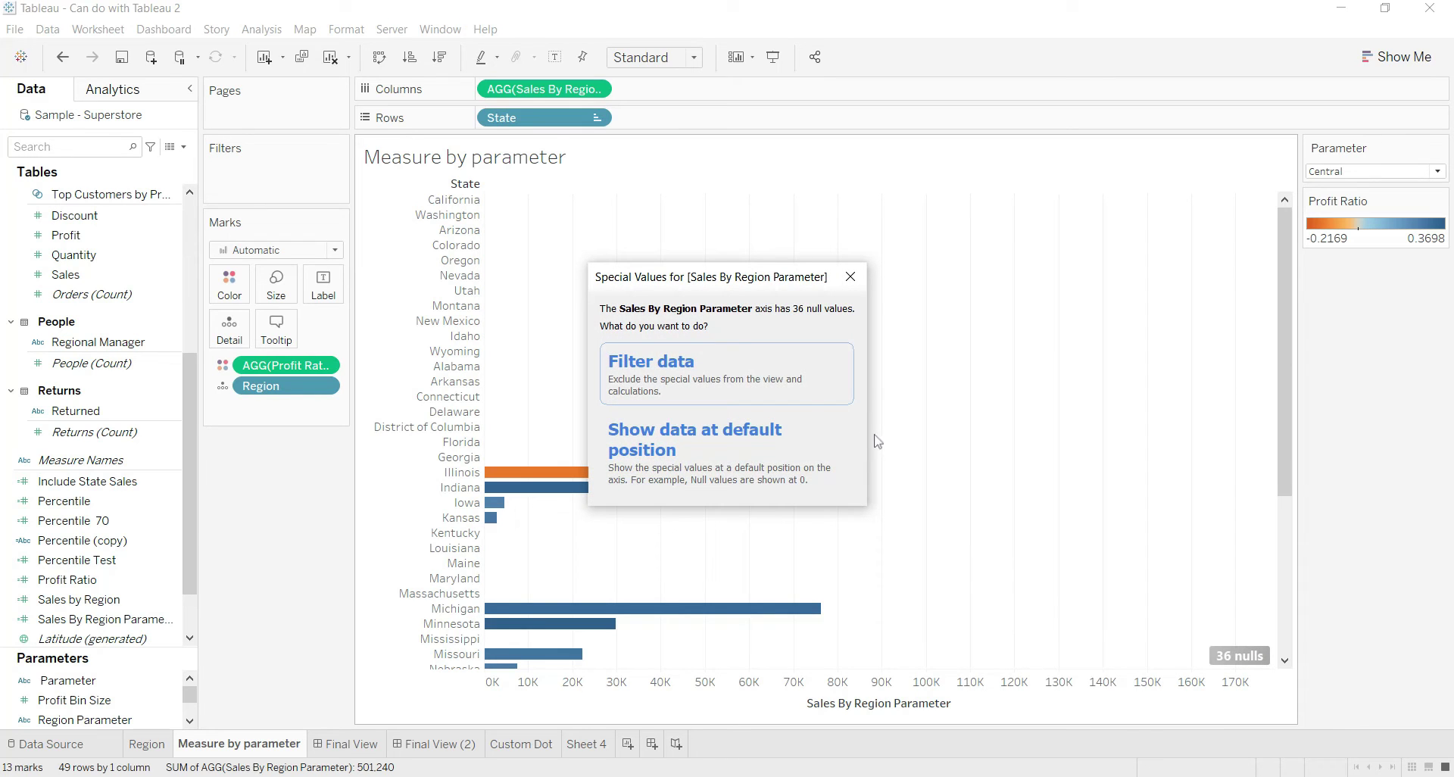
{"action": "left_click", "coordinate": [768, 396]}
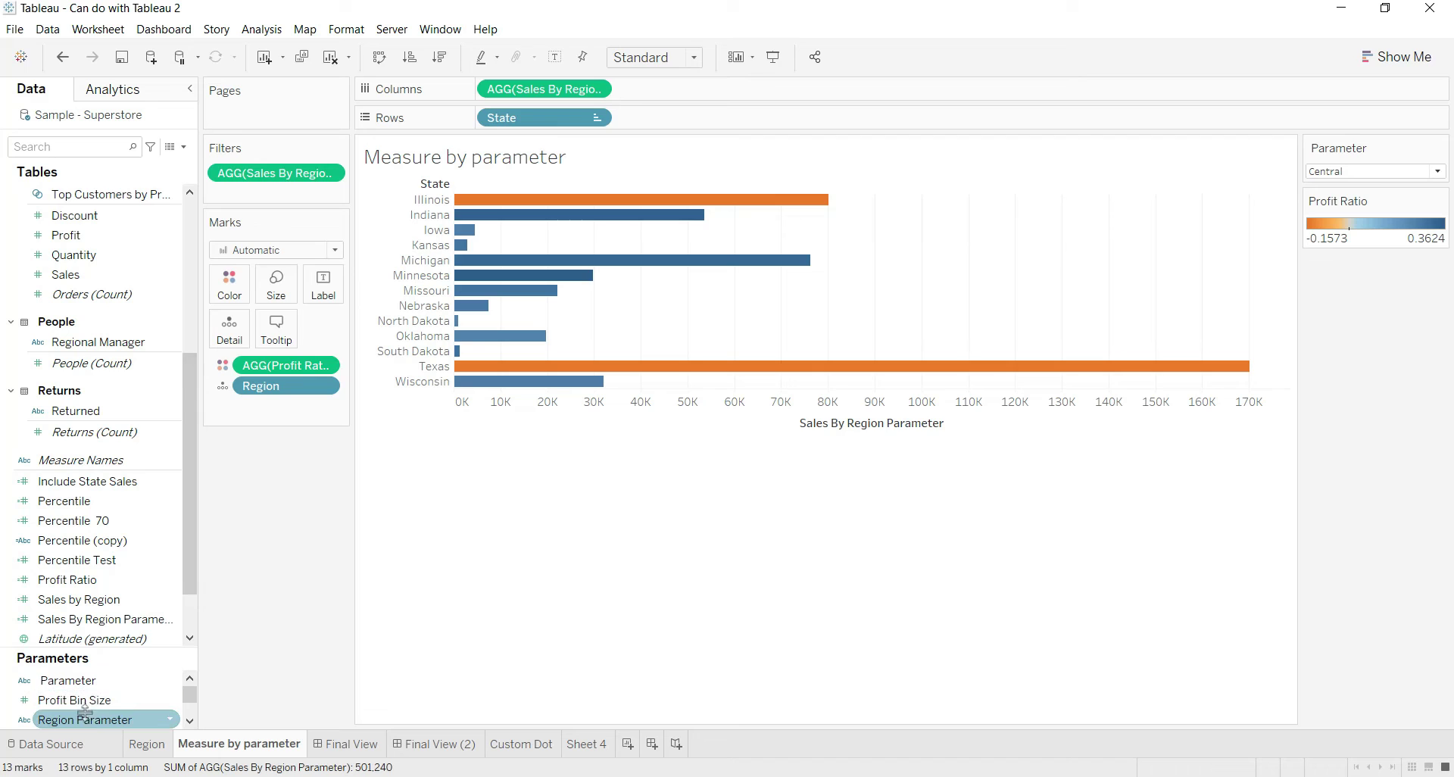
{"action": "scroll", "coordinate": [88, 720], "scroll_direction": "down", "scroll_amount": 2}
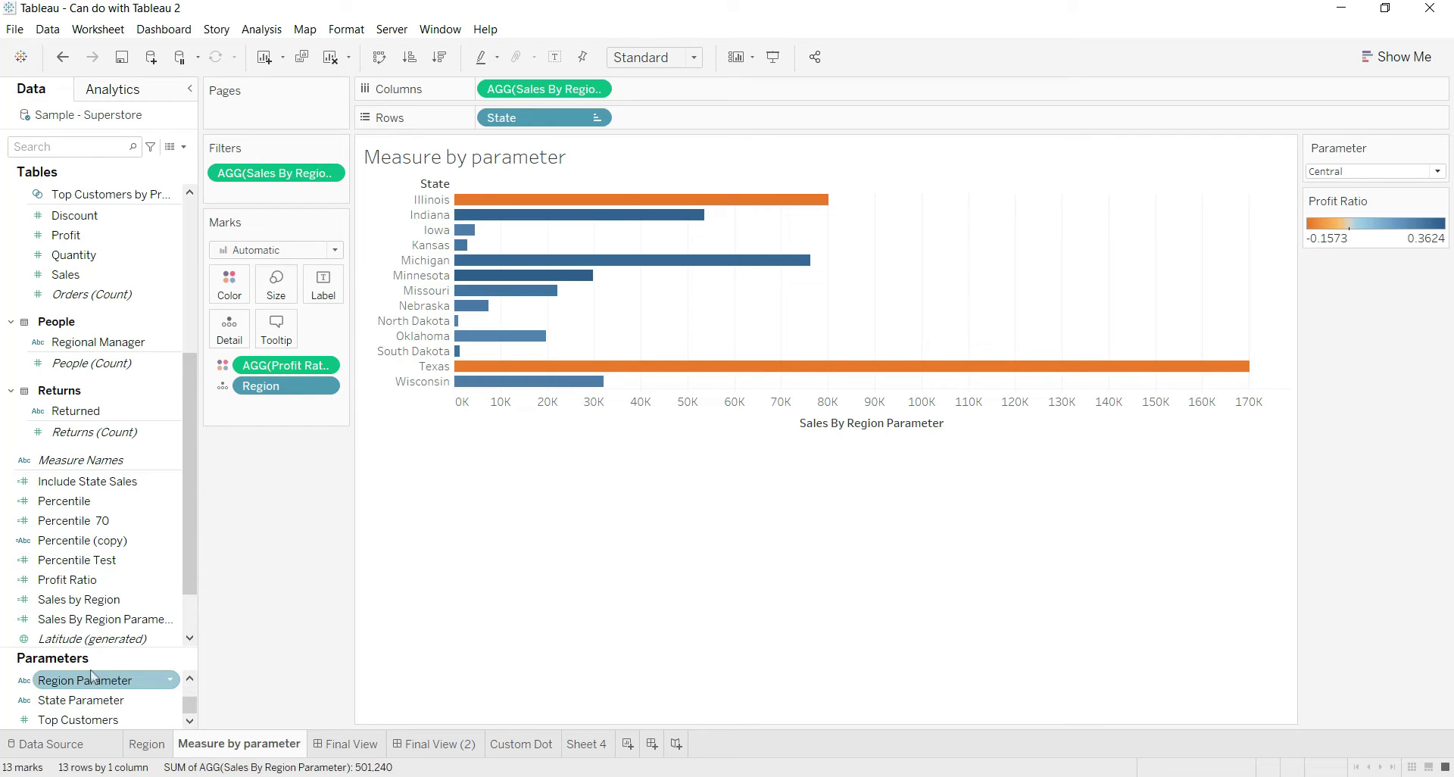
Show the Region Parameter control and check the chart with East, then South.
{"action": "right_click", "coordinate": [91, 681]}
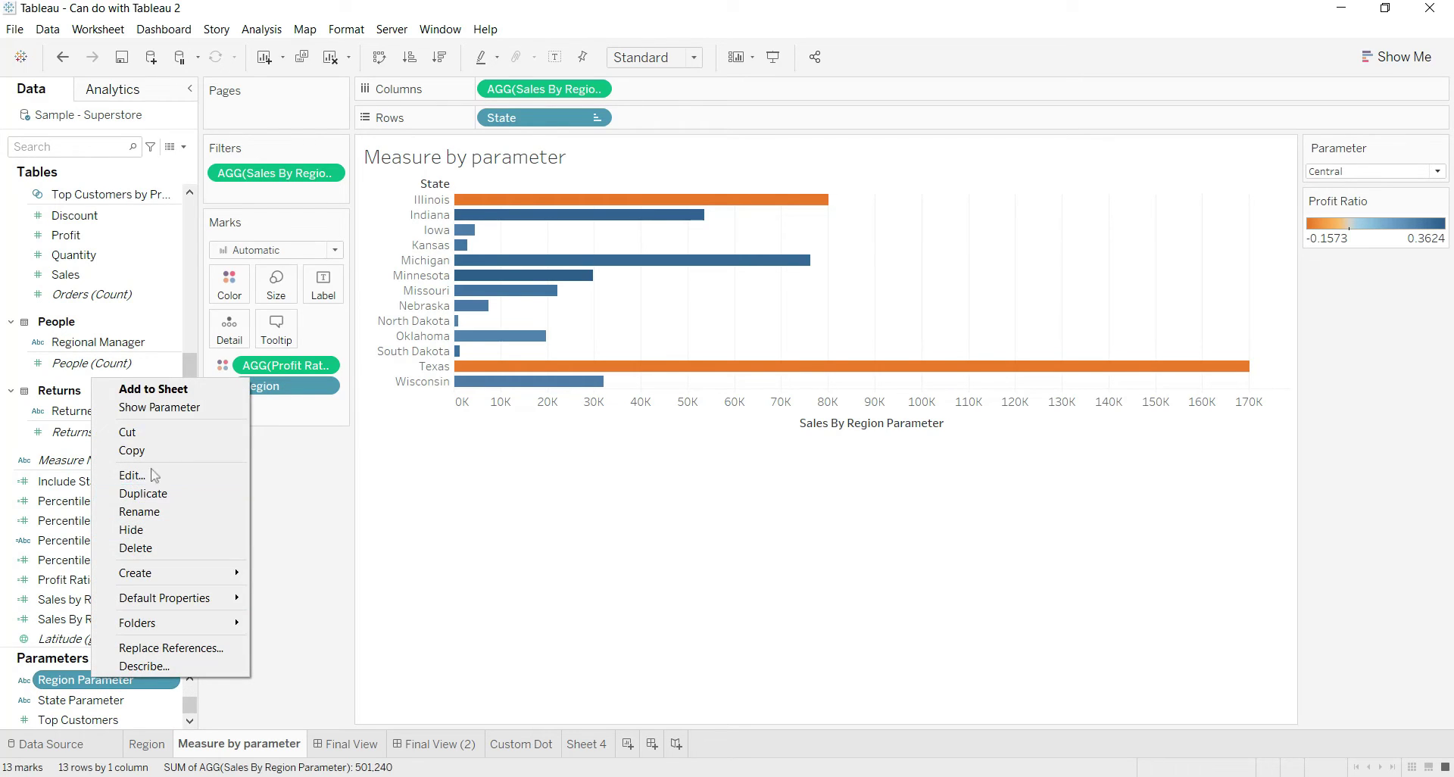
{"action": "left_click", "coordinate": [152, 407]}
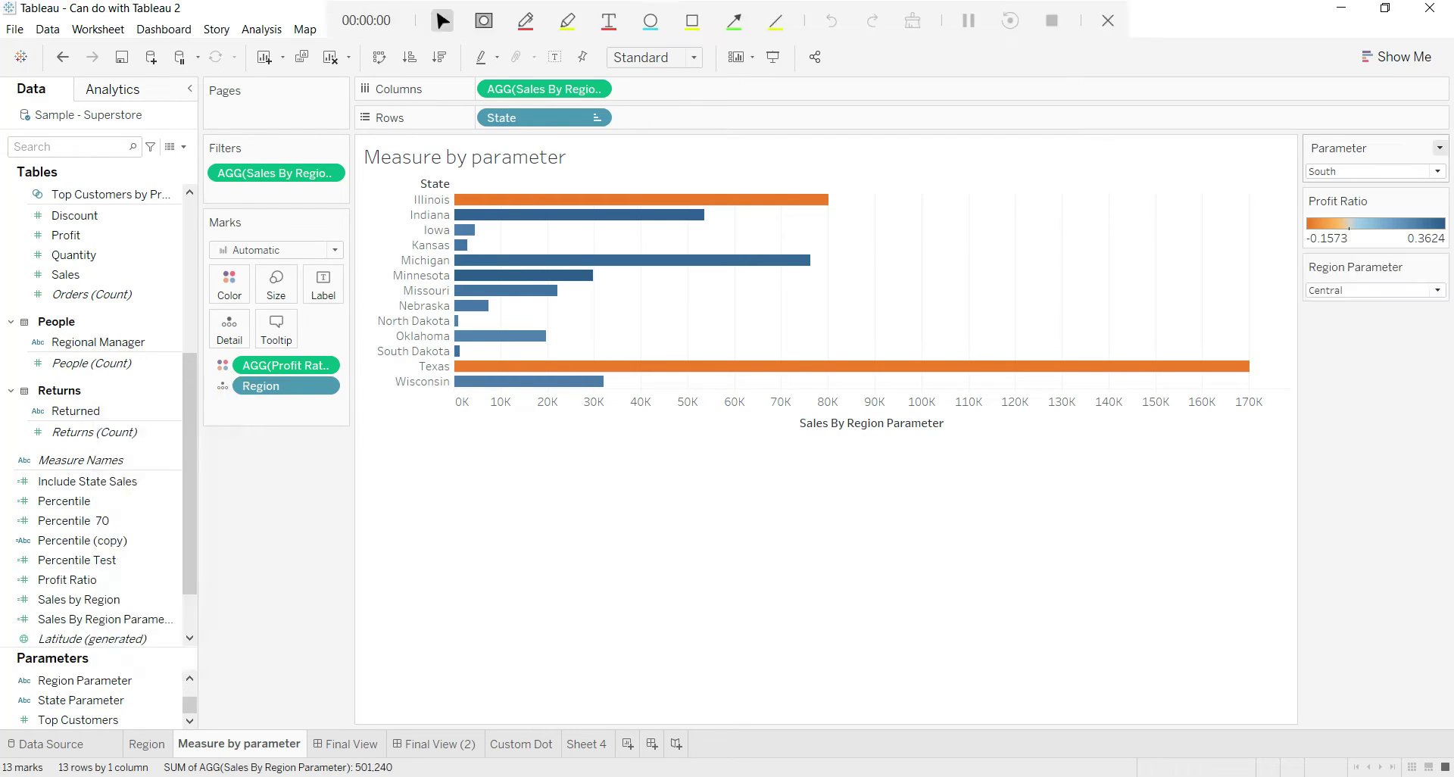
{"action": "left_click", "coordinate": [1366, 294]}
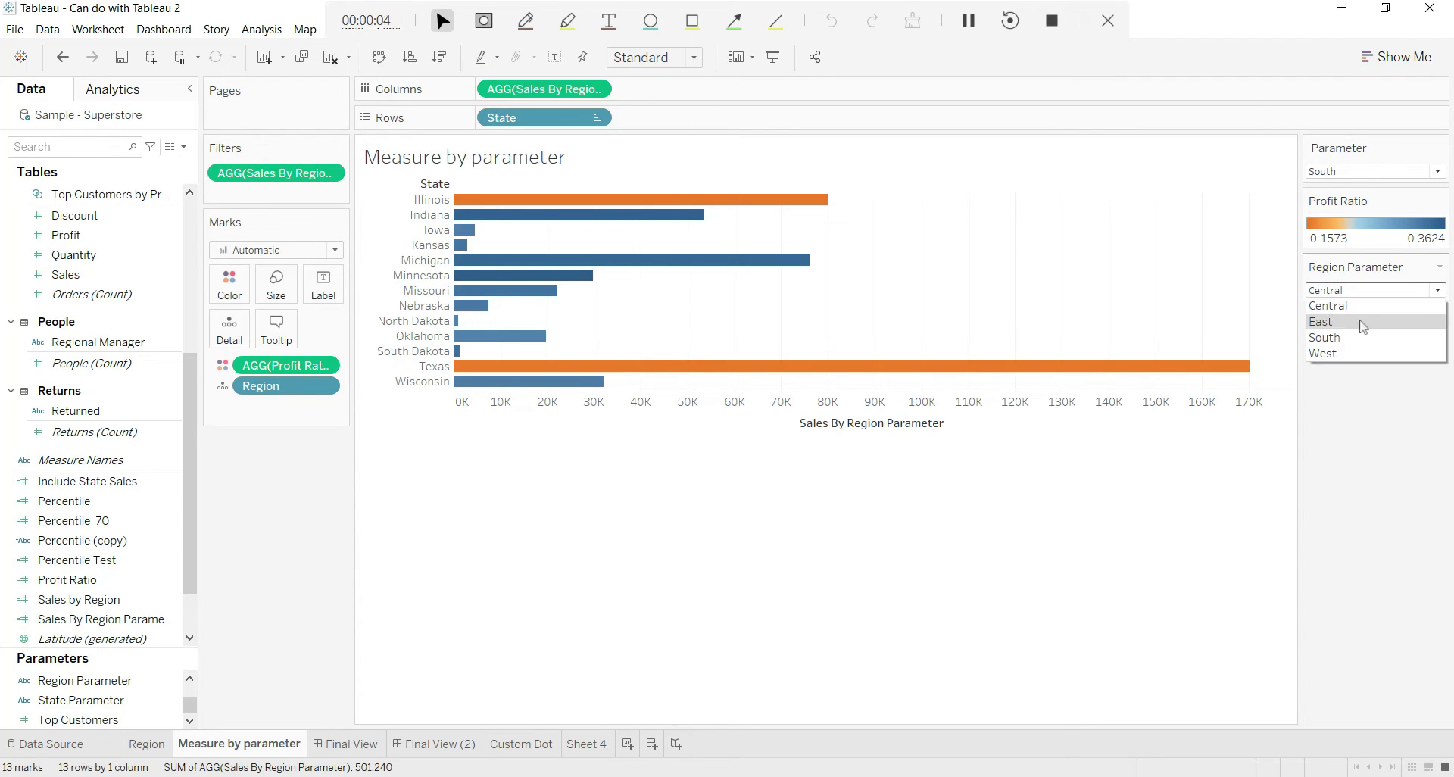
{"action": "left_click", "coordinate": [1363, 321]}
{"action": "left_click", "coordinate": [1350, 291]}
{"action": "left_click", "coordinate": [1349, 338]}
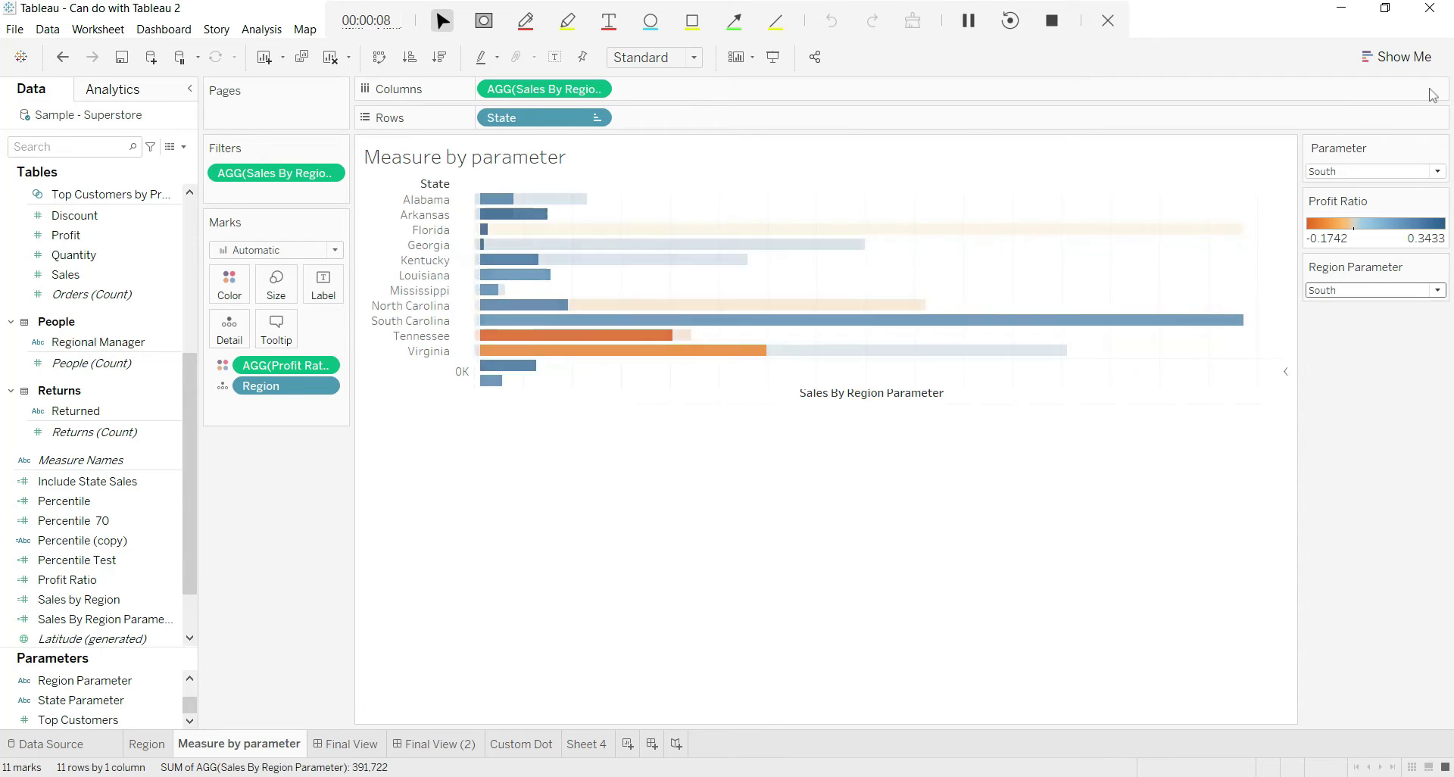
Hide the unused Parameter card, then check West and switch back to South.
{"action": "left_click", "coordinate": [1440, 149]}
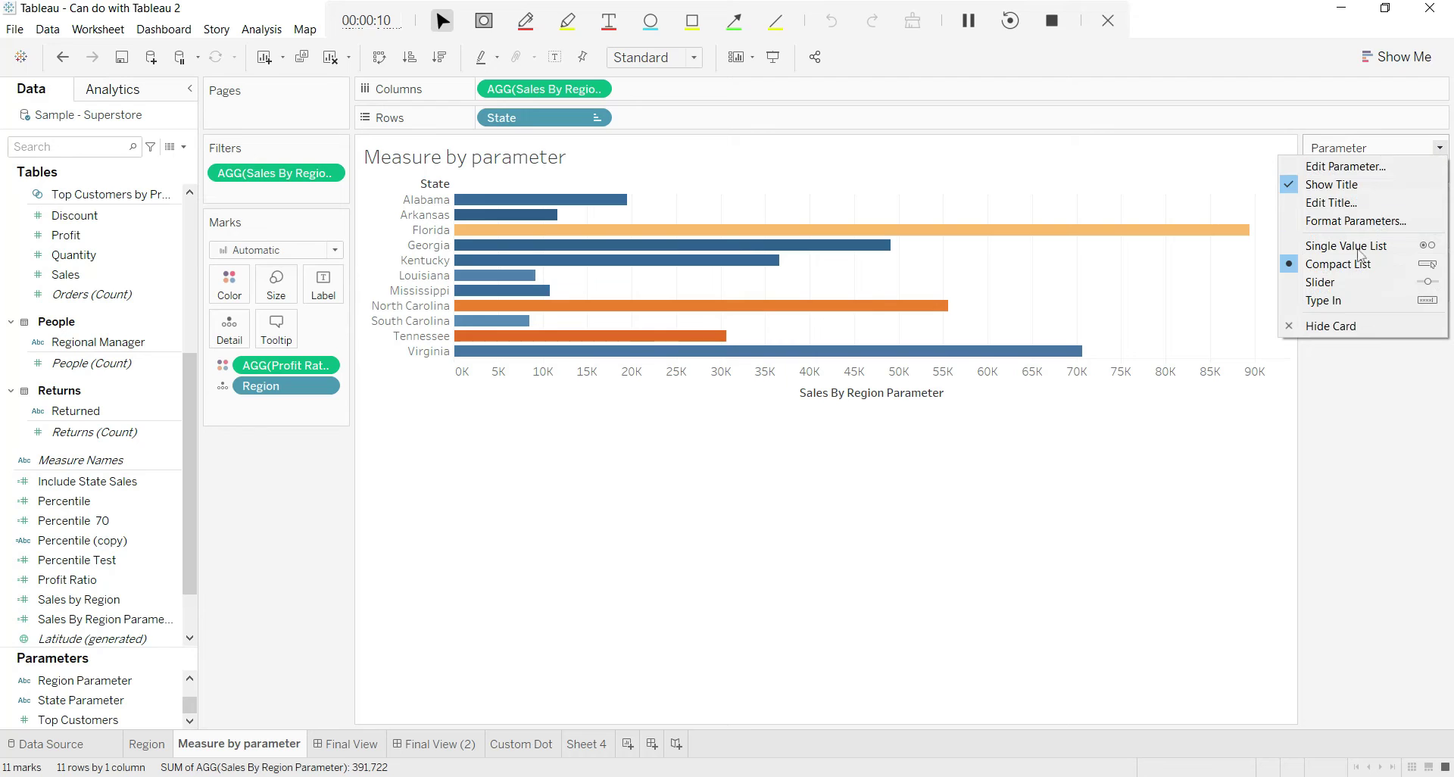
{"action": "left_click", "coordinate": [1337, 327]}
{"action": "left_click", "coordinate": [1357, 238]}
{"action": "left_click", "coordinate": [1345, 303]}
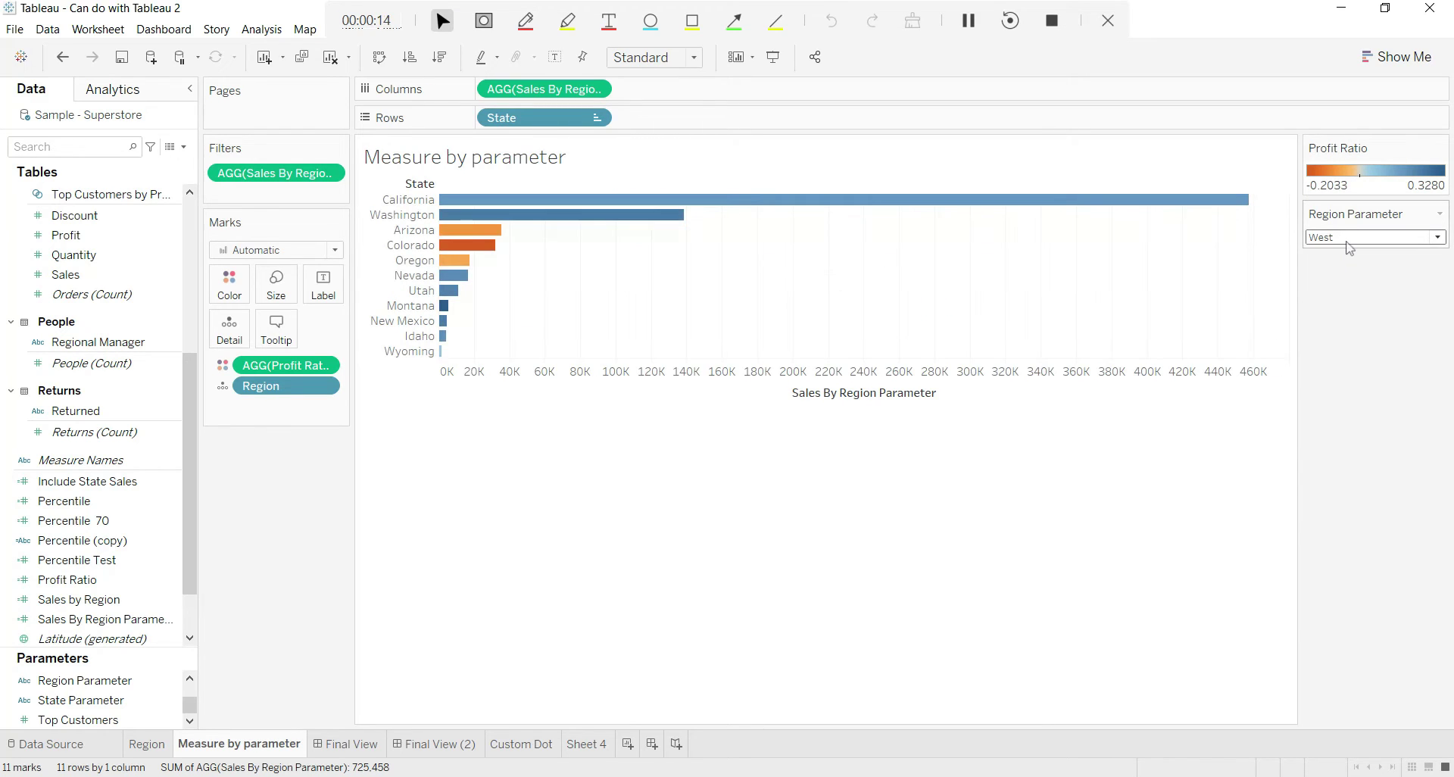
{"action": "left_click", "coordinate": [1350, 243]}
{"action": "left_click", "coordinate": [1345, 287]}
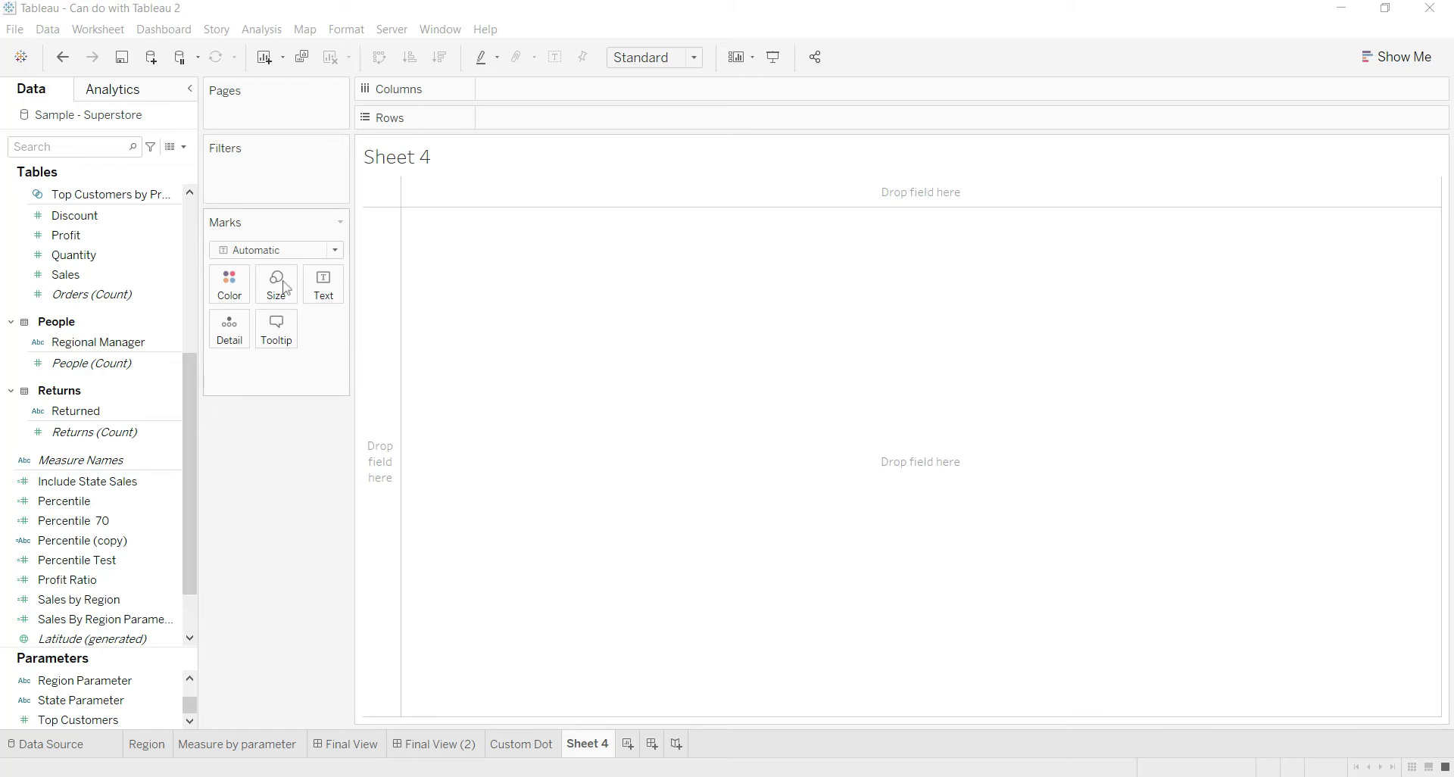
Put Region on Columns and set the mark type to Shape.
{"action": "left_click", "coordinate": [109, 145]}
{"action": "type", "text": "reg"}
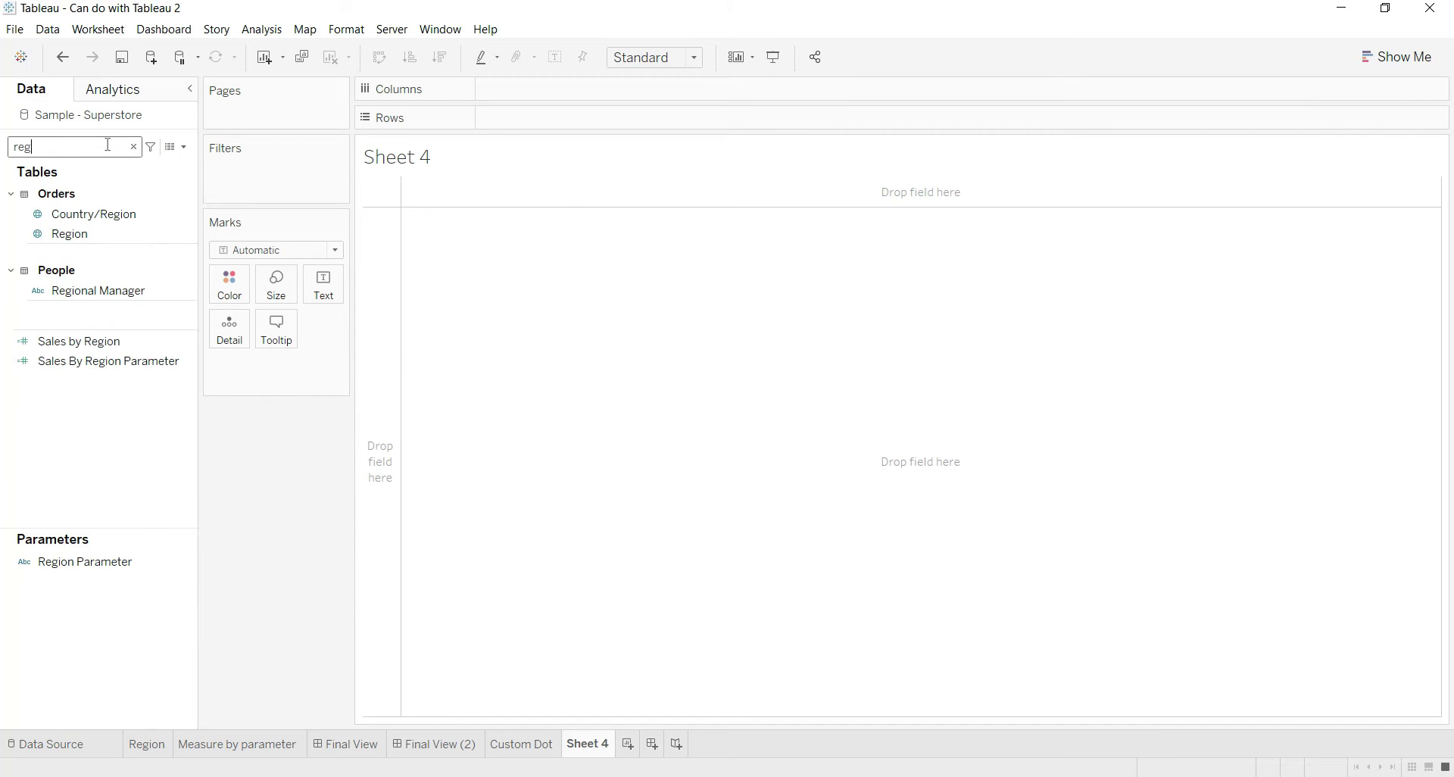
{"action": "left_click_drag", "start_coordinate": [121, 237], "coordinate": [537, 91]}
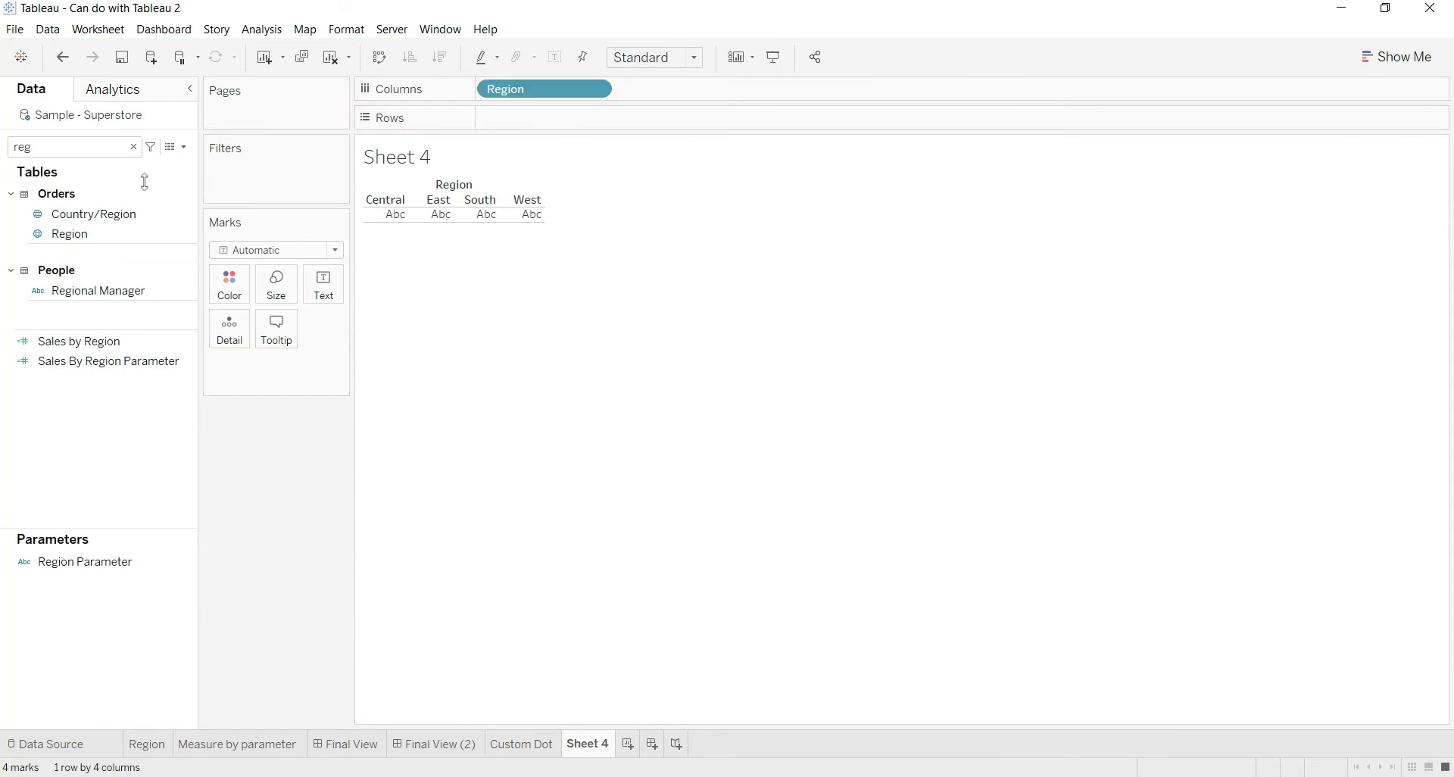
{"action": "left_click", "coordinate": [289, 250]}
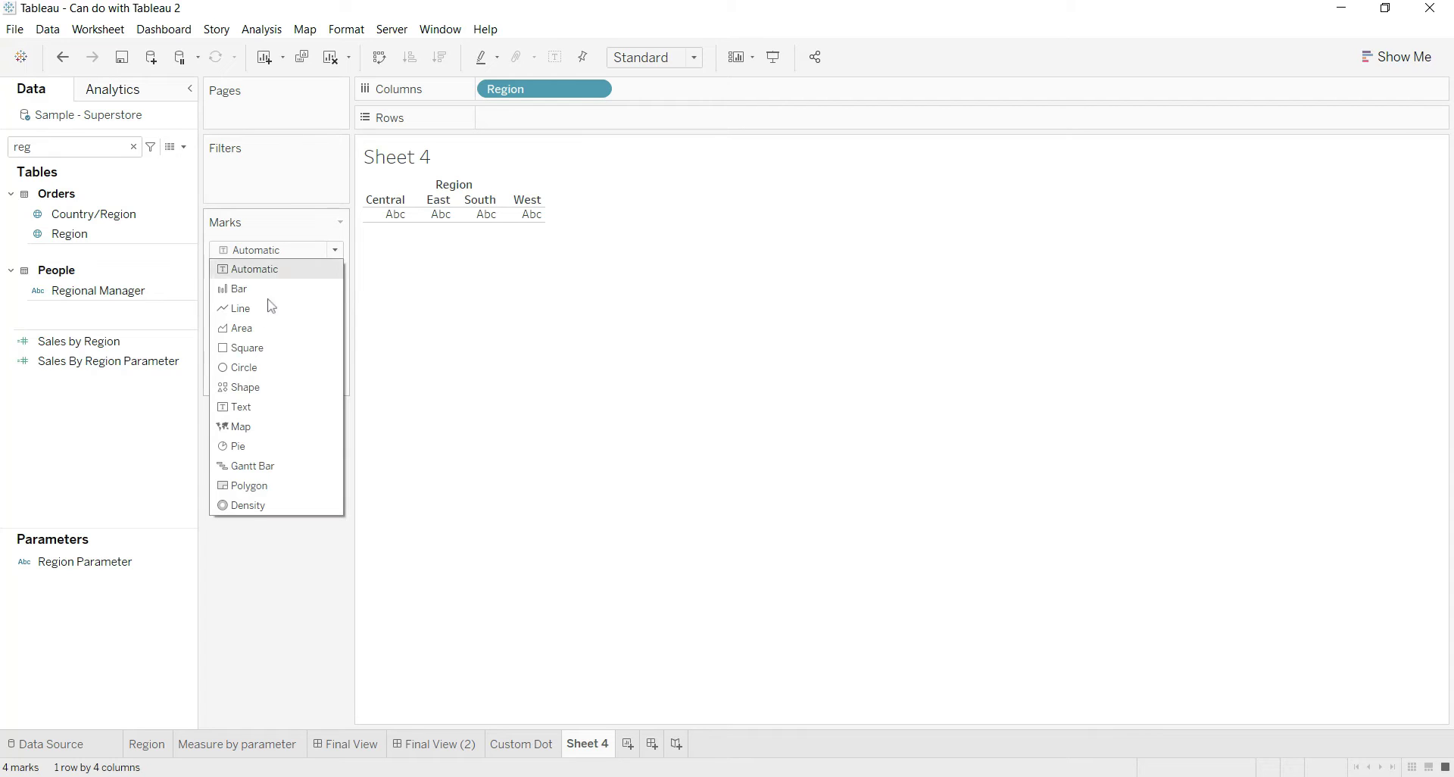
{"action": "left_click", "coordinate": [280, 389]}
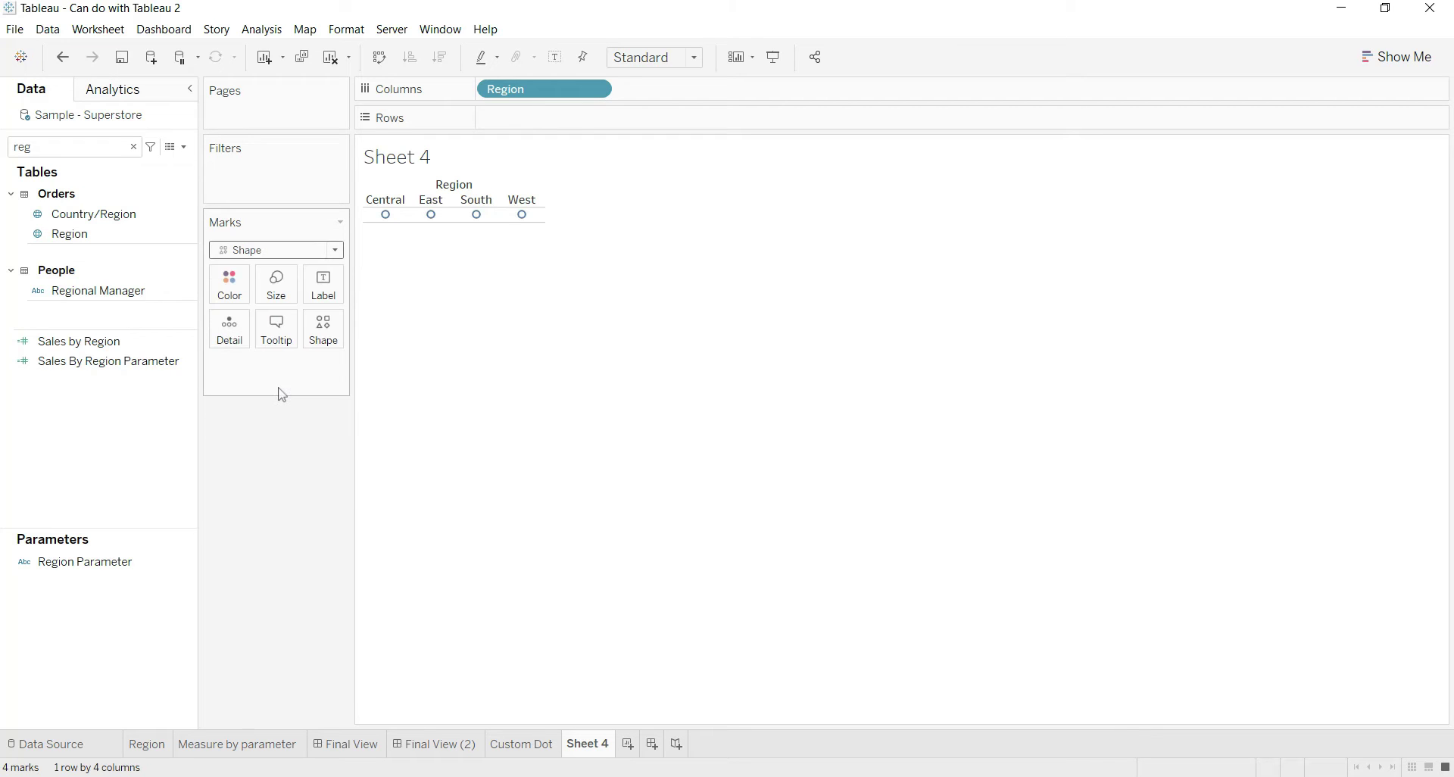
{"action": "left_click", "coordinate": [134, 148]}
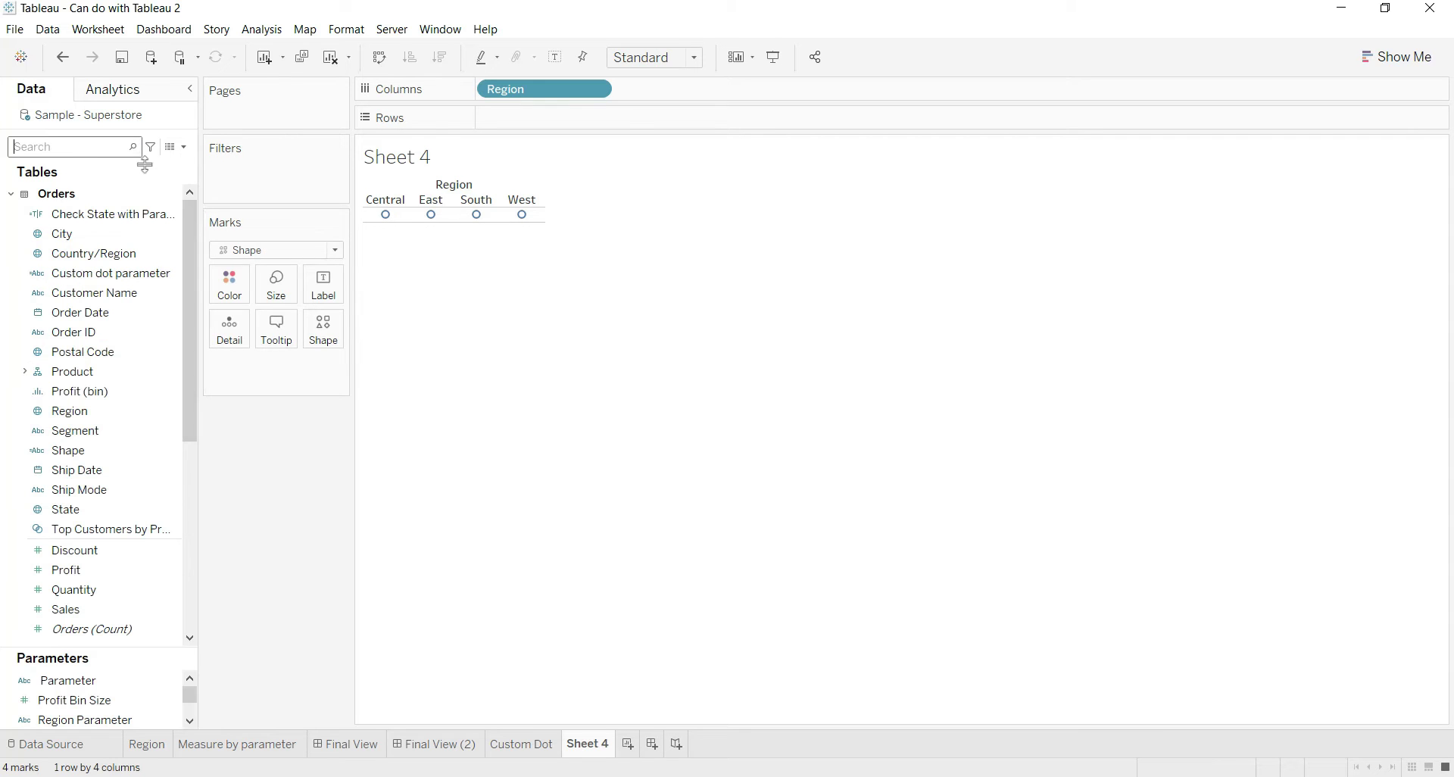
Give the marks the radio-button shape from the Buttons palette.
{"action": "left_click", "coordinate": [337, 334]}
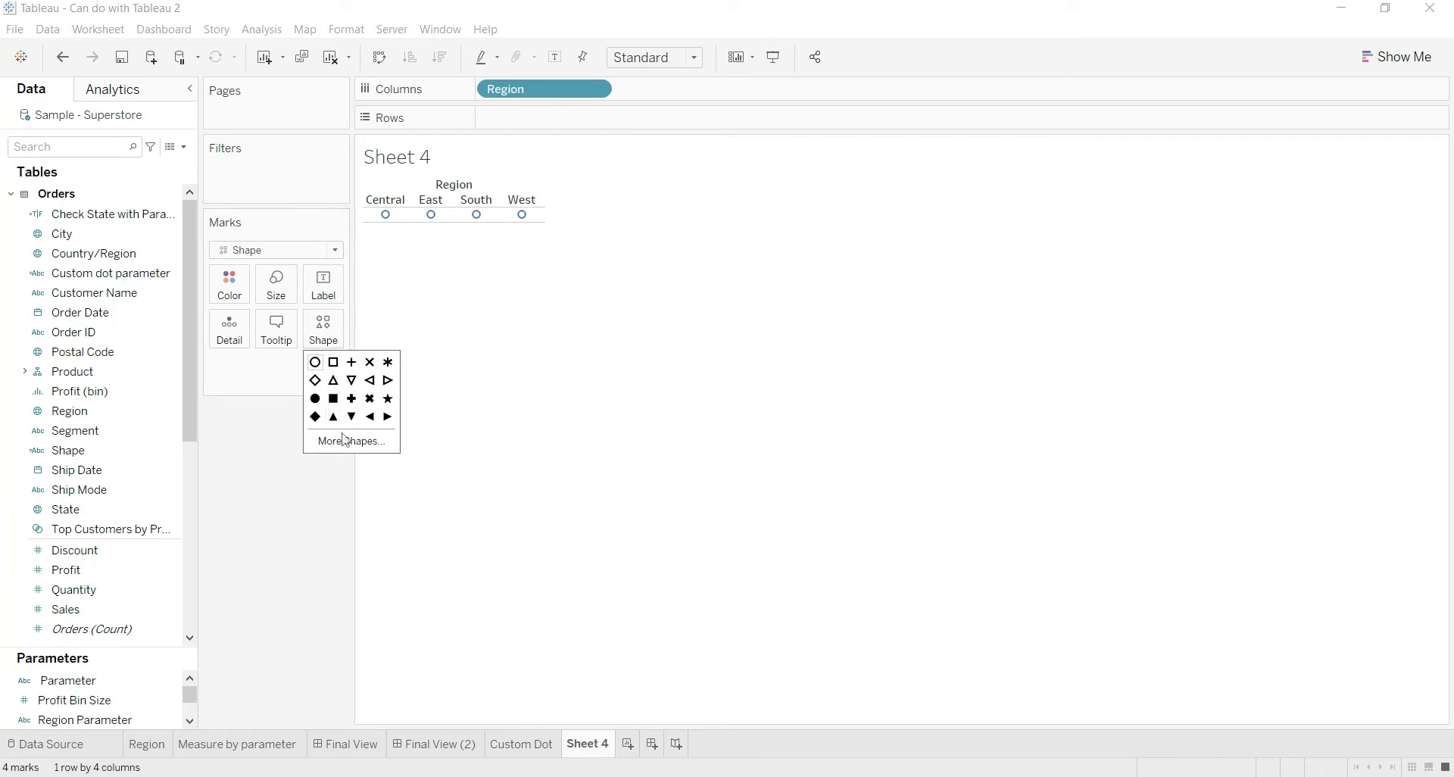
{"action": "left_click", "coordinate": [326, 333]}
{"action": "left_click", "coordinate": [353, 442]}
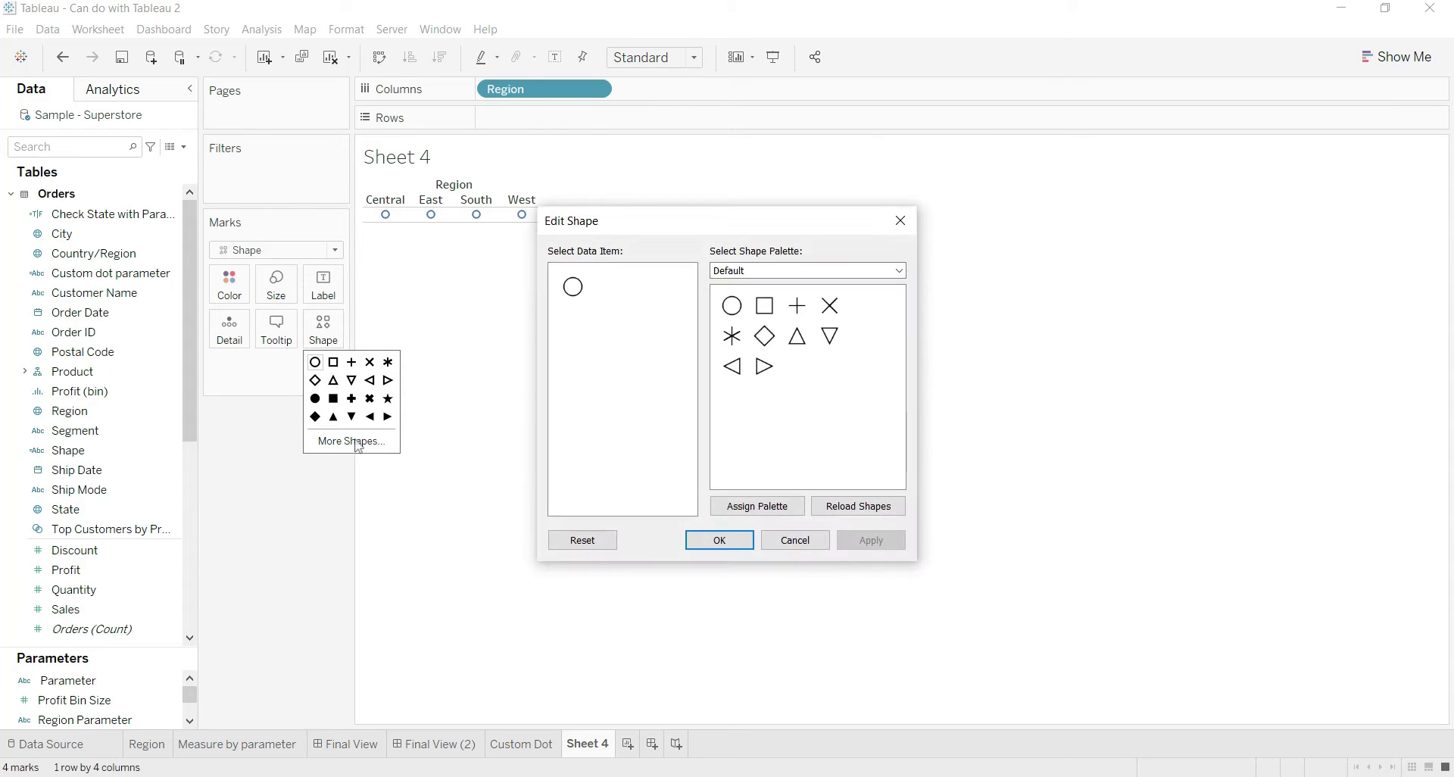
{"action": "left_click", "coordinate": [752, 274]}
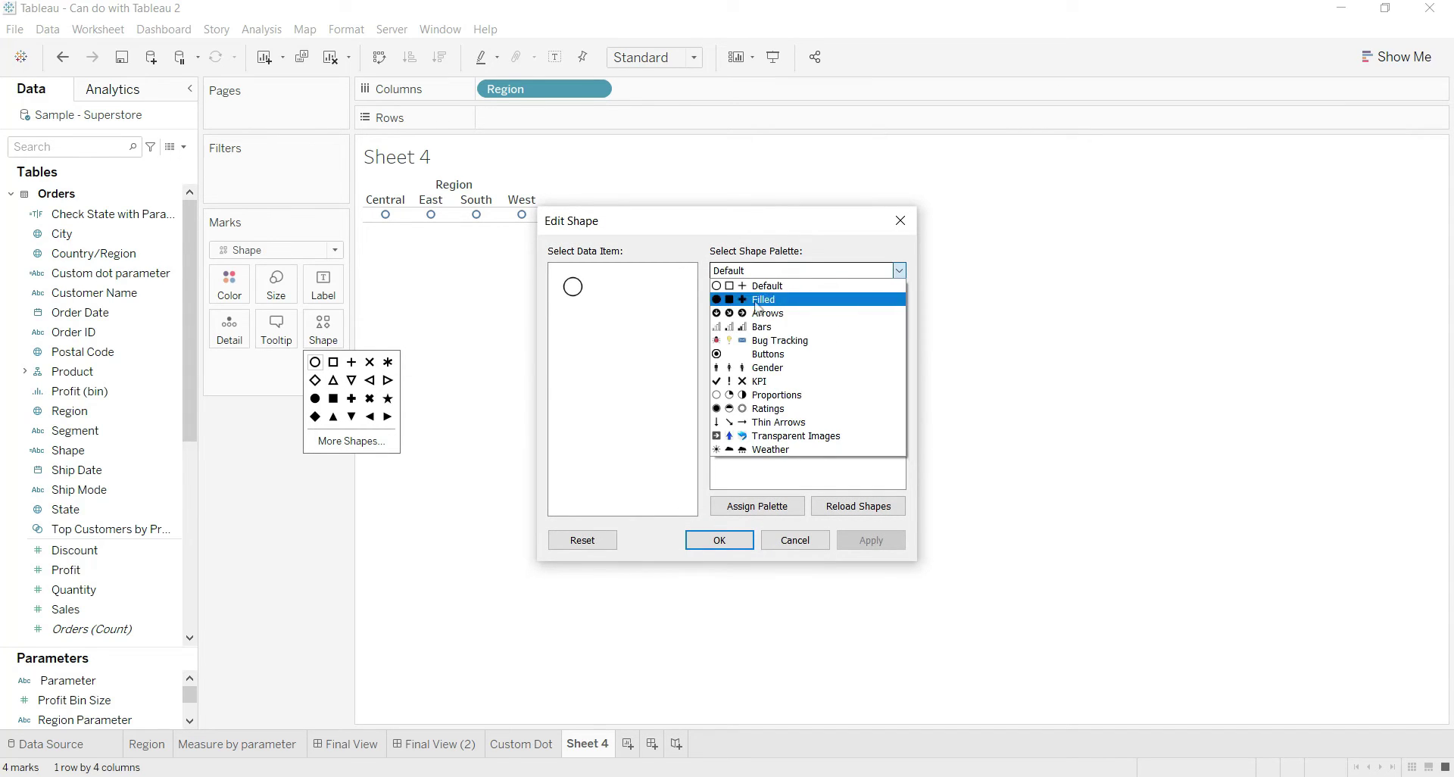
{"action": "left_click", "coordinate": [750, 355]}
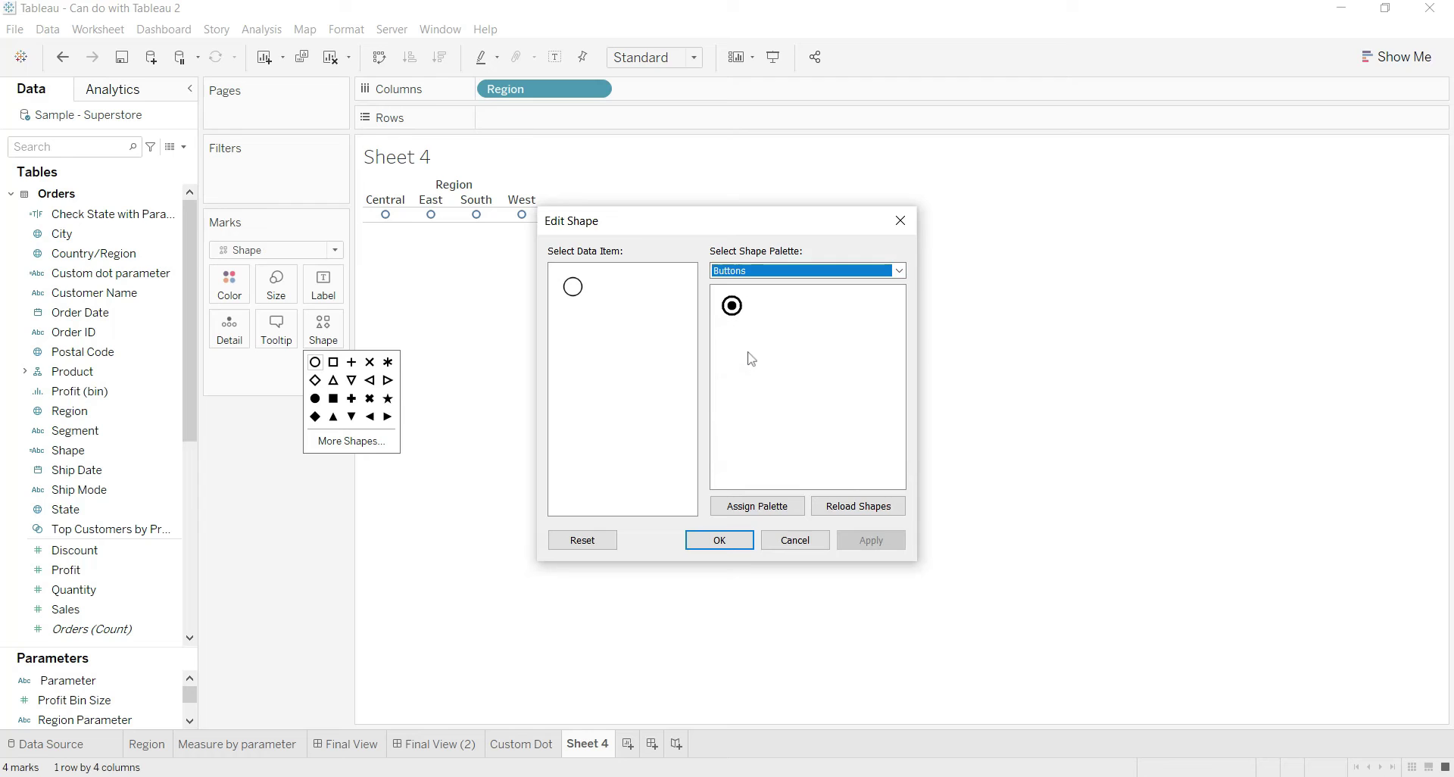
{"action": "left_click", "coordinate": [732, 305]}
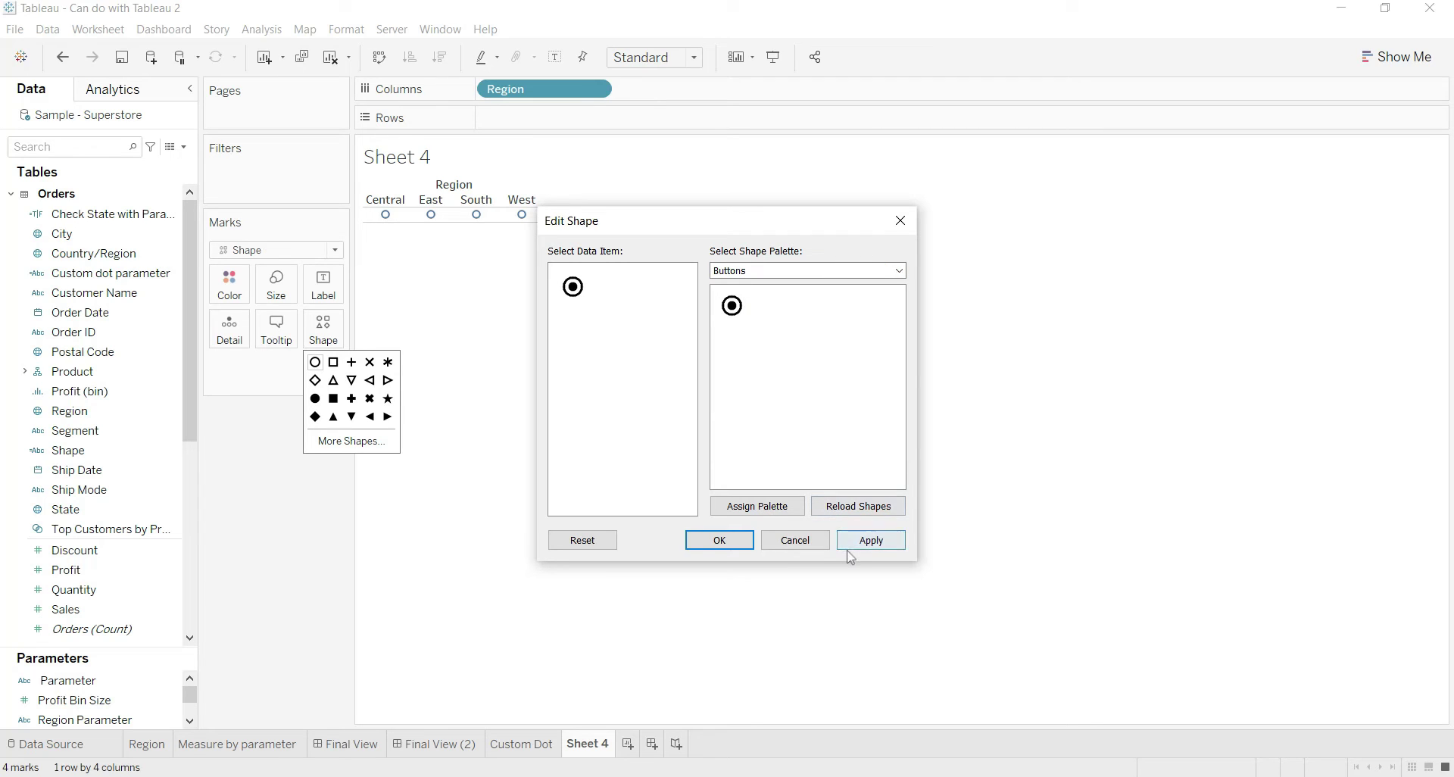
{"action": "left_click", "coordinate": [872, 541]}
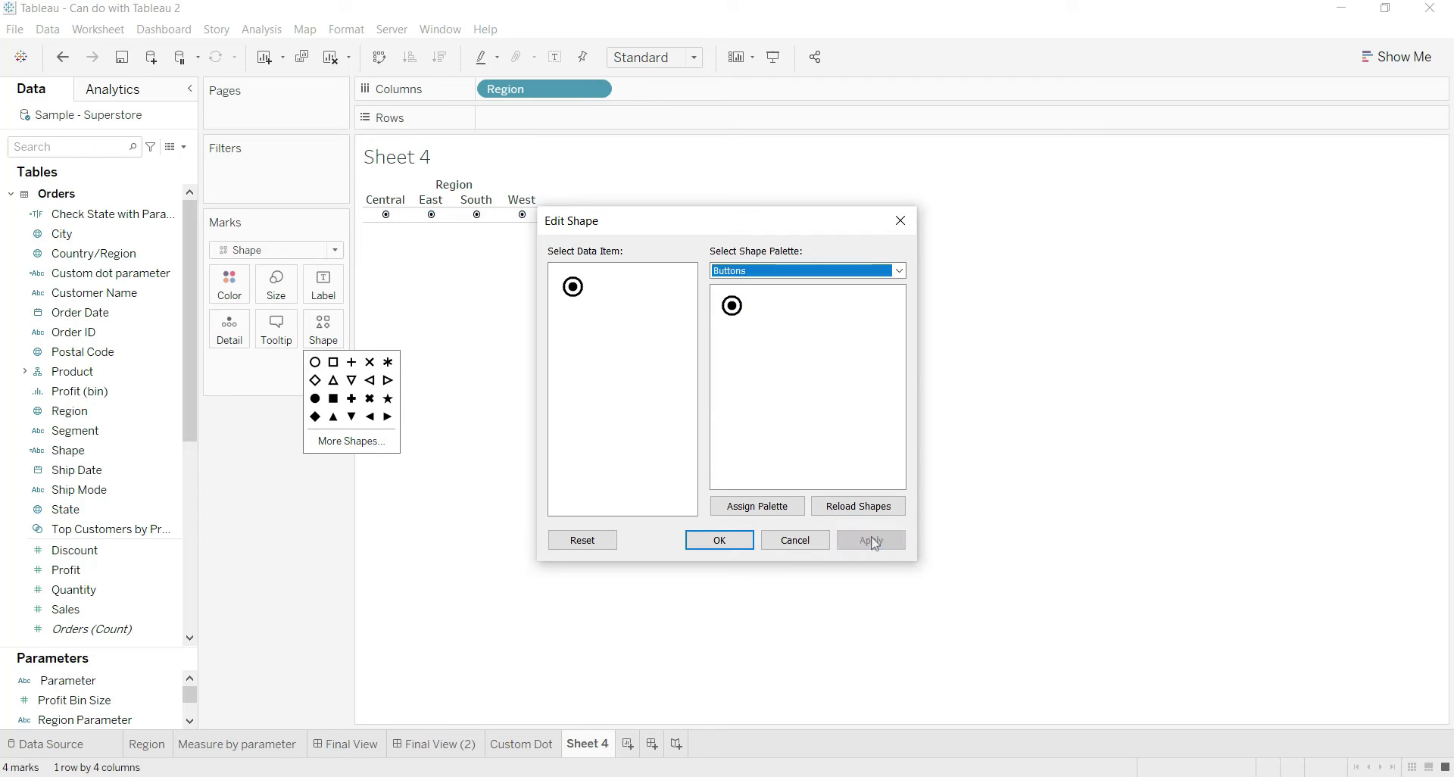
{"action": "left_click", "coordinate": [721, 541]}
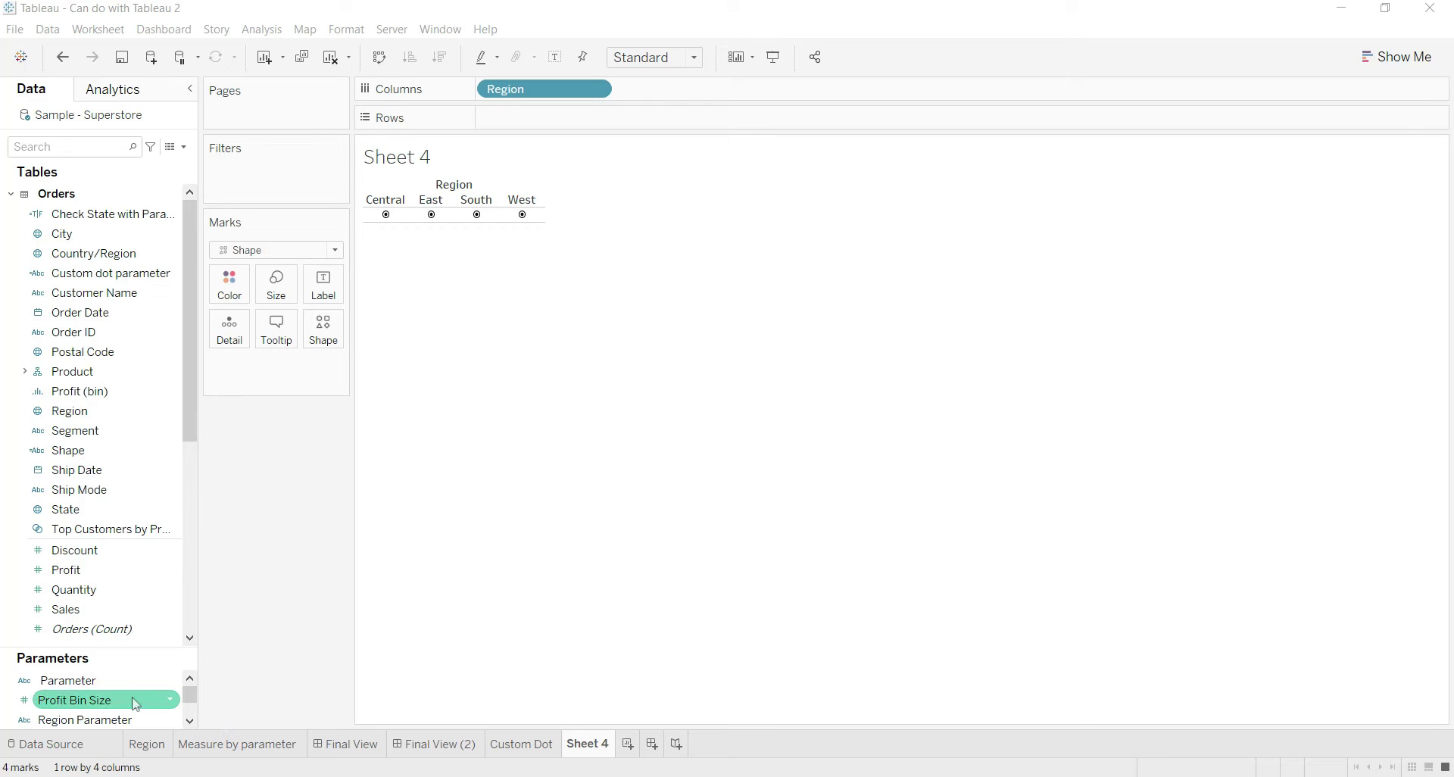
Write a calculated field from Region Parameter: str([Region Parameter]=[Region])+[Region].
{"action": "right_click", "coordinate": [109, 725]}
{"action": "mouse_move", "coordinate": [202, 623]}
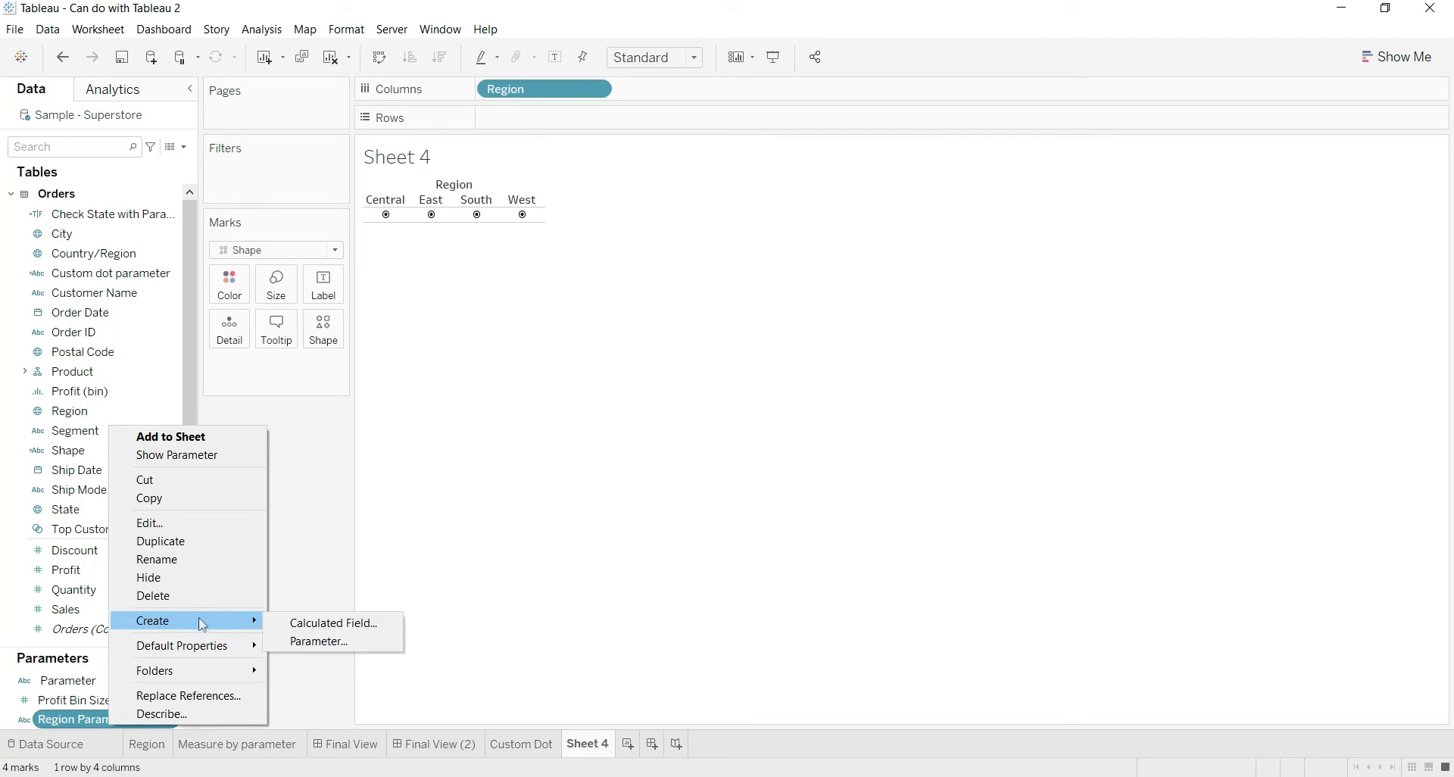
{"action": "left_click", "coordinate": [339, 629]}
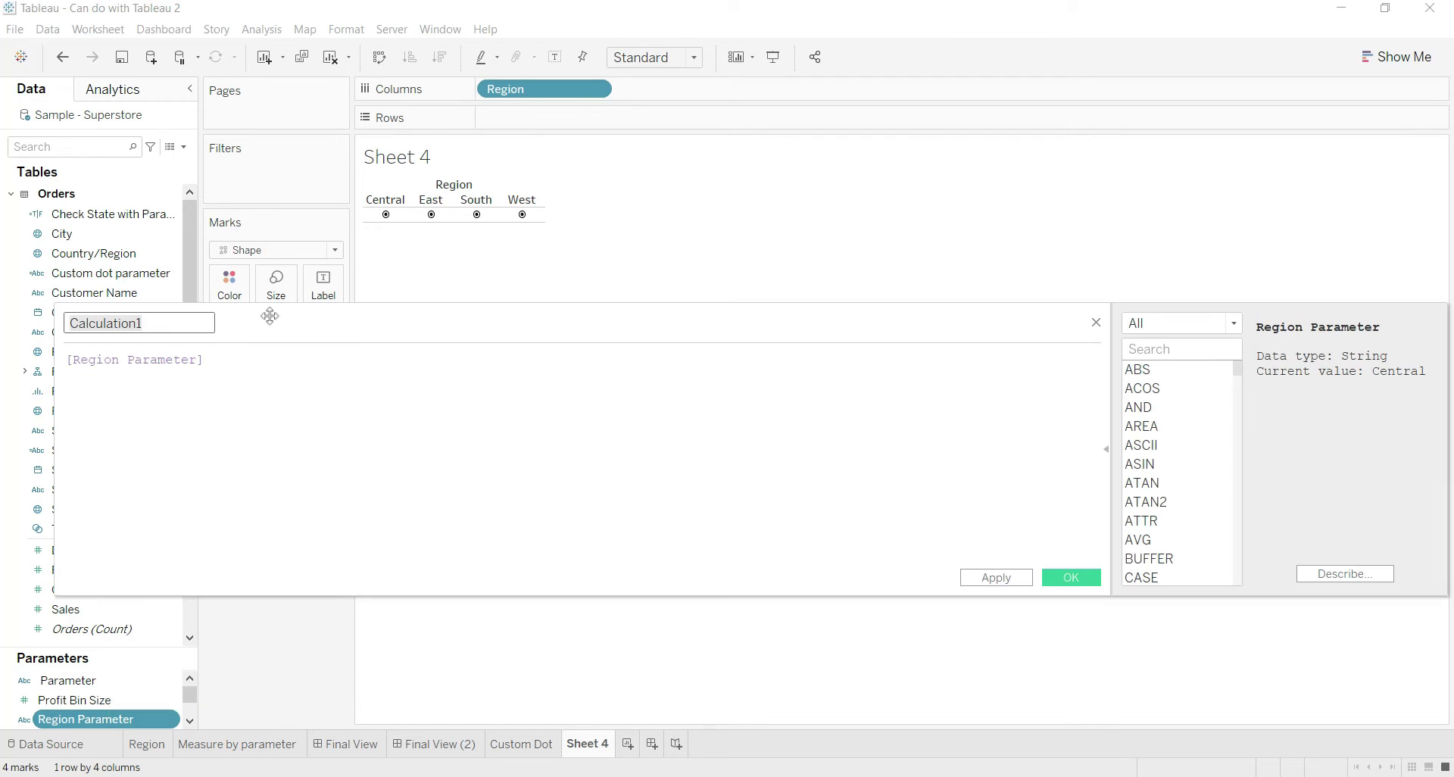
{"action": "left_click", "coordinate": [215, 360]}
{"action": "type", "text": "=reg"}
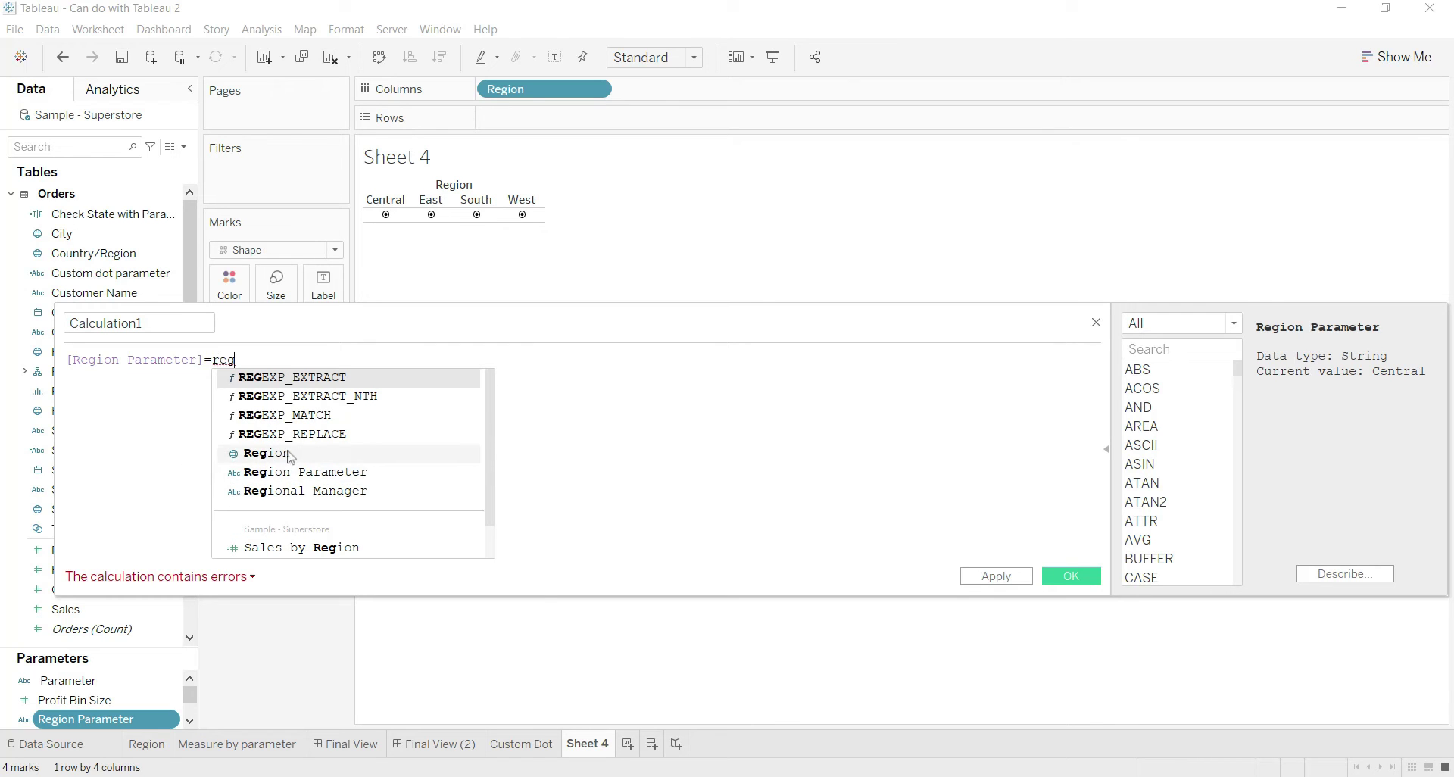
{"action": "left_click", "coordinate": [289, 452]}
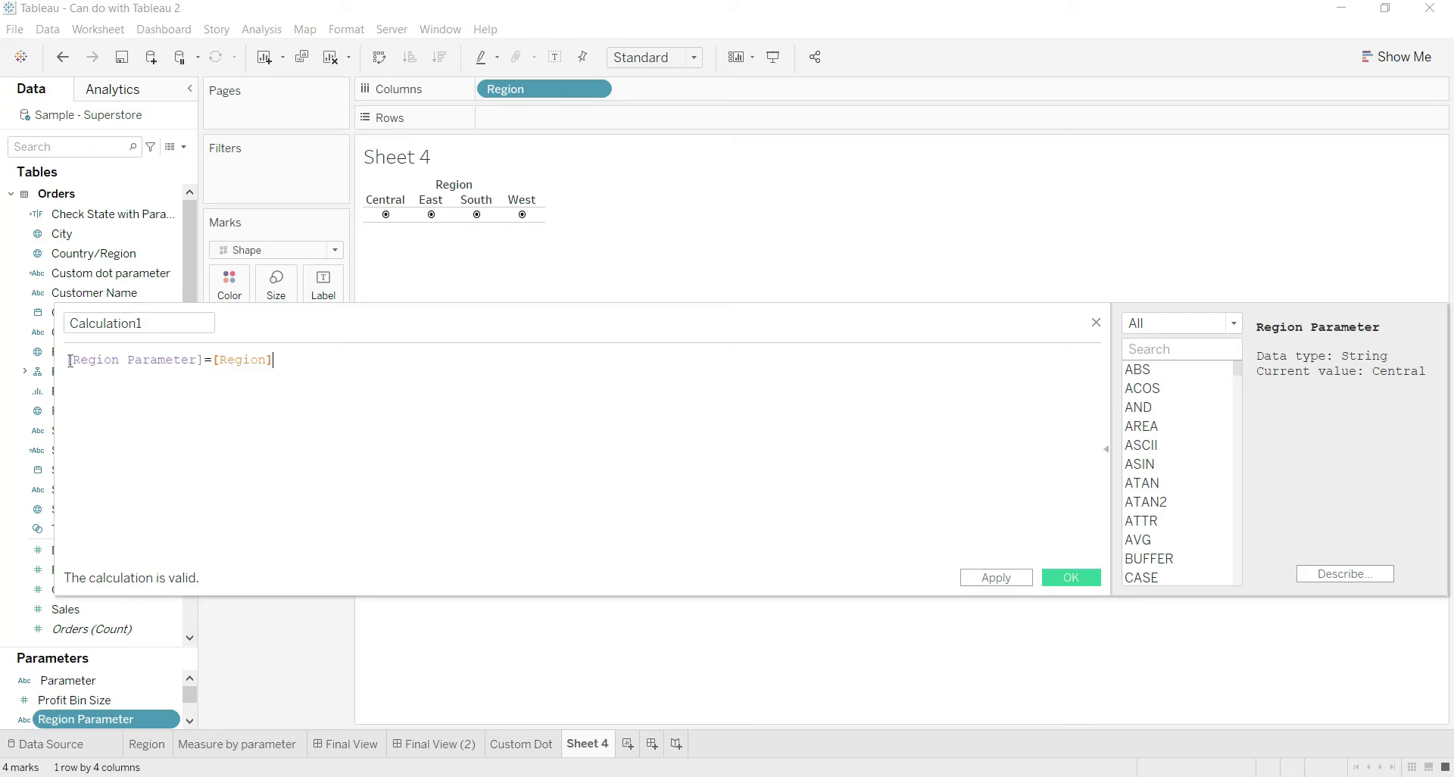
{"action": "left_click", "coordinate": [70, 360]}
{"action": "type", "text": "str"}
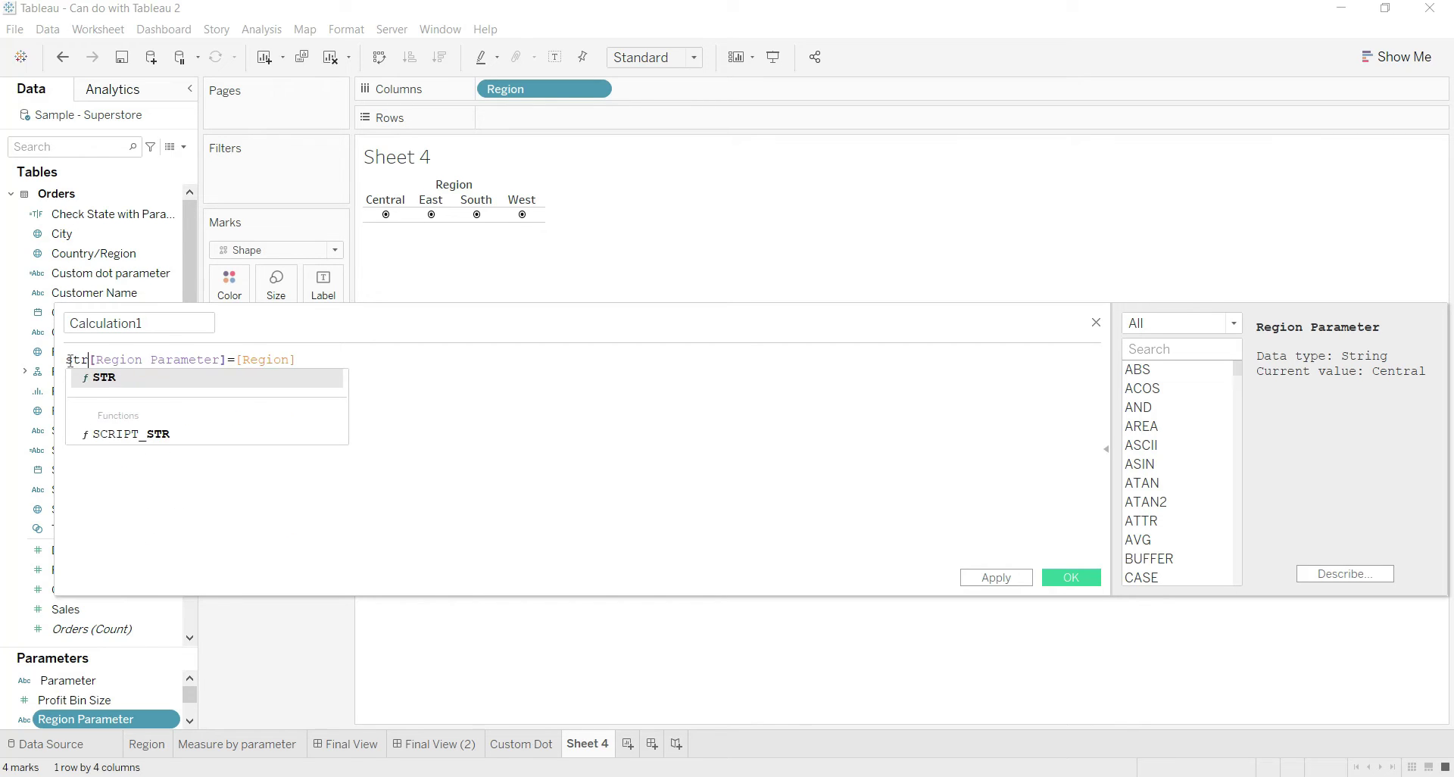
{"action": "type", "text": "("}
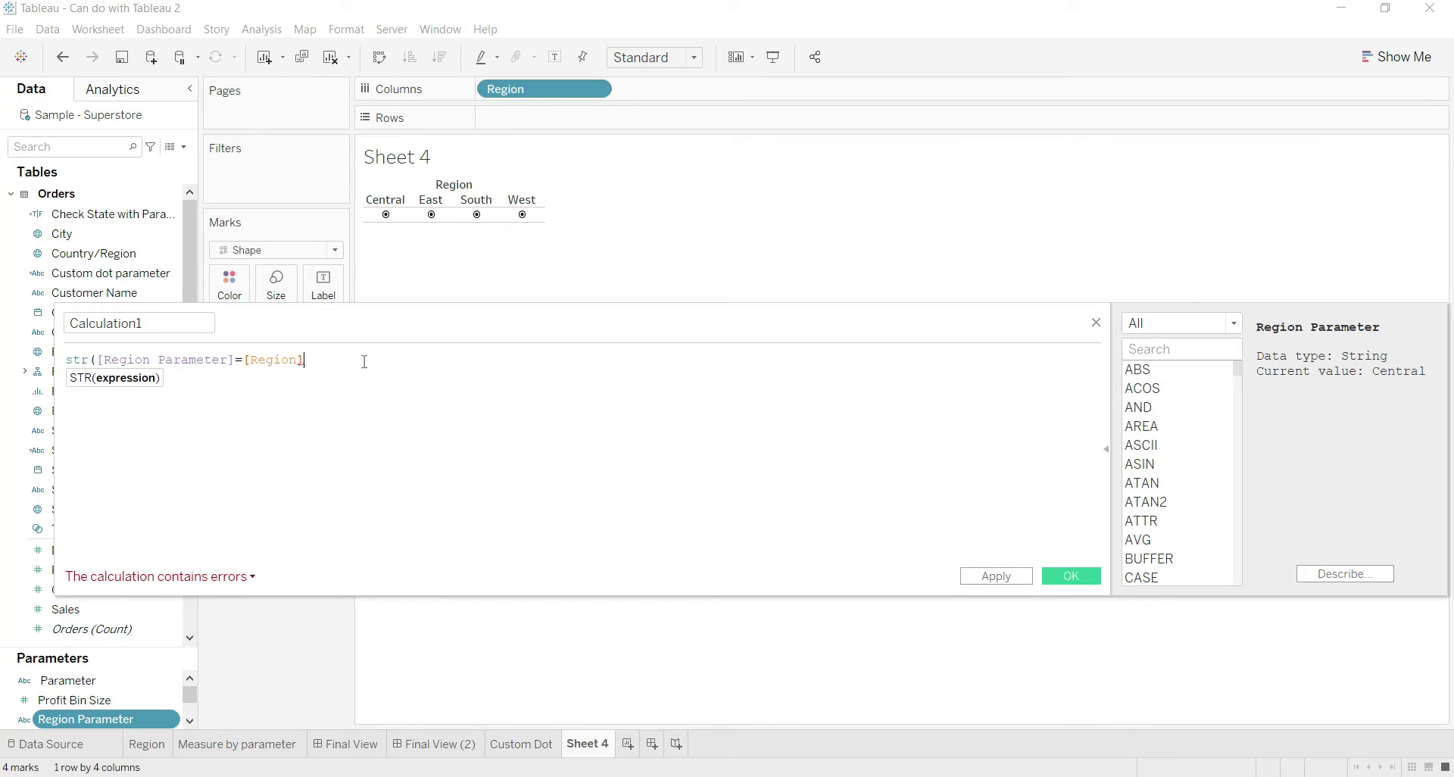
{"action": "type", "text": ")+"}
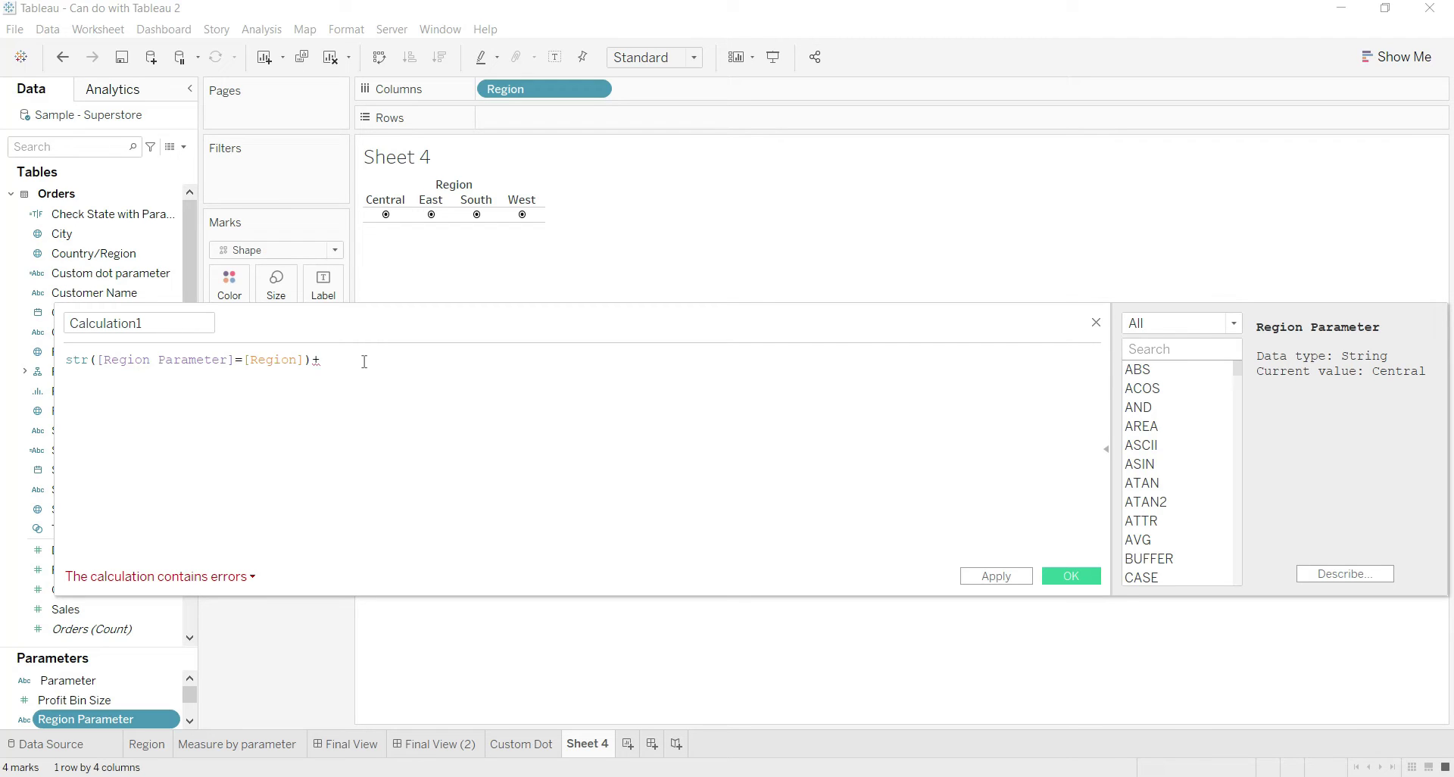
{"action": "type", "text": "reg"}
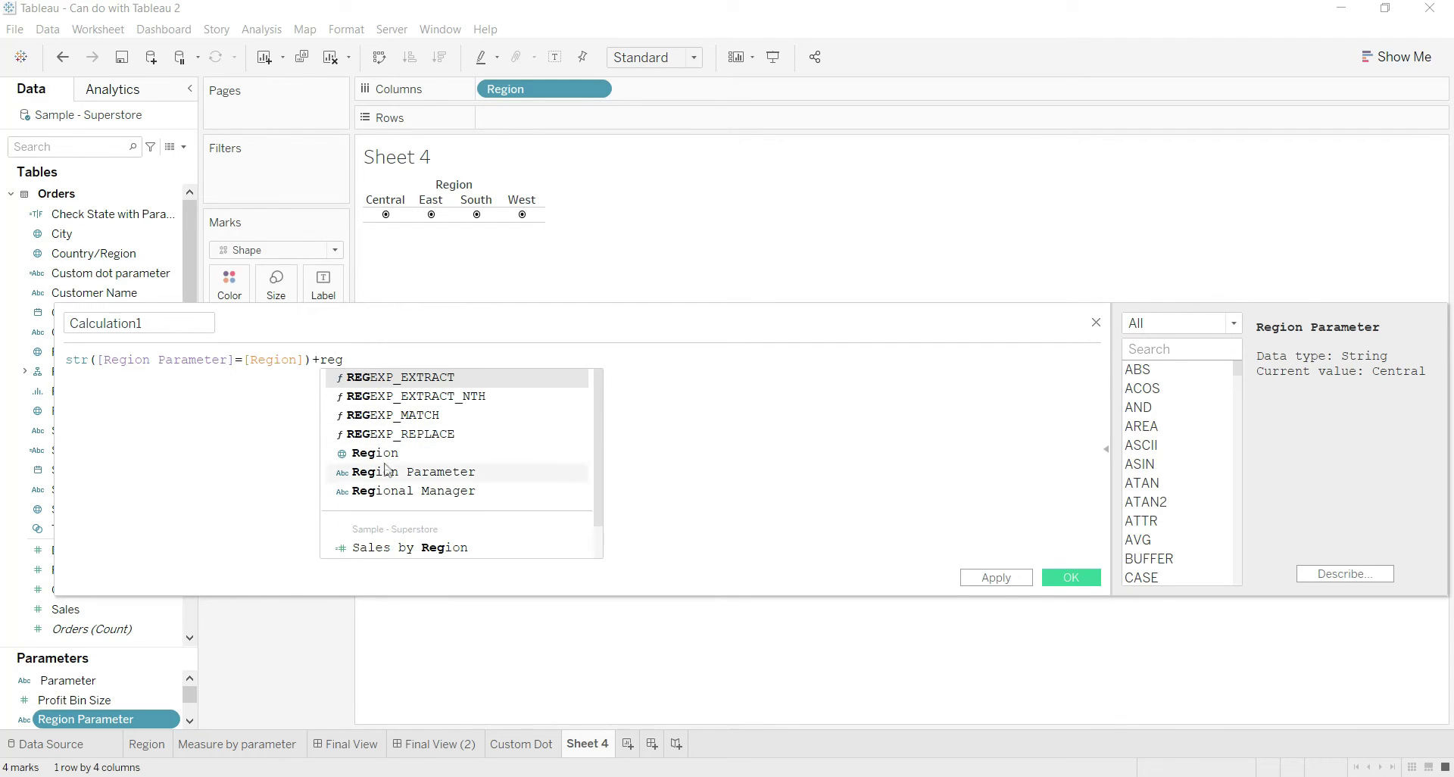
{"action": "left_click", "coordinate": [375, 453]}
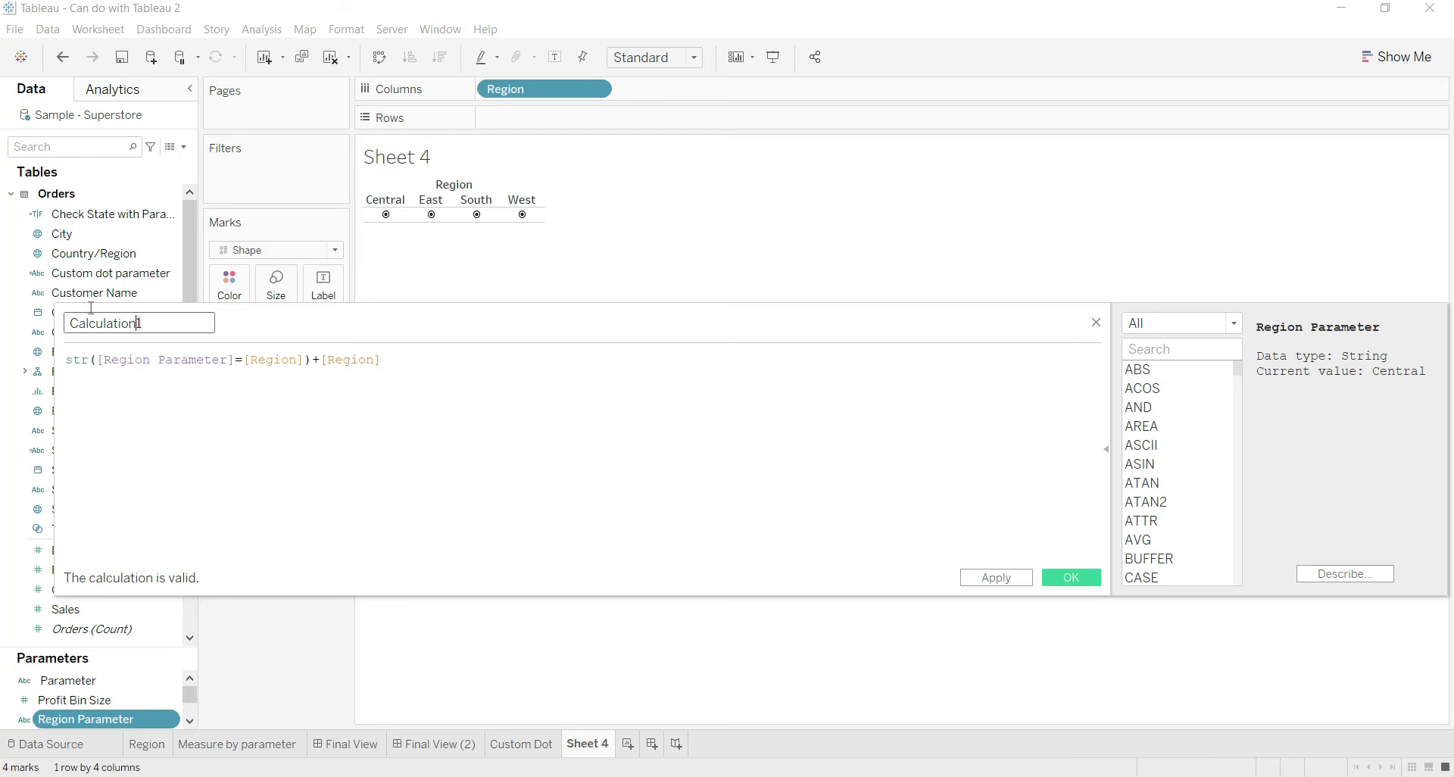
Name the calculation Custom Shapes, apply it and save.
{"action": "key", "text": "ctrl+a"}
{"action": "type", "text": "Cus"}
{"action": "left_click", "coordinate": [1004, 578]}
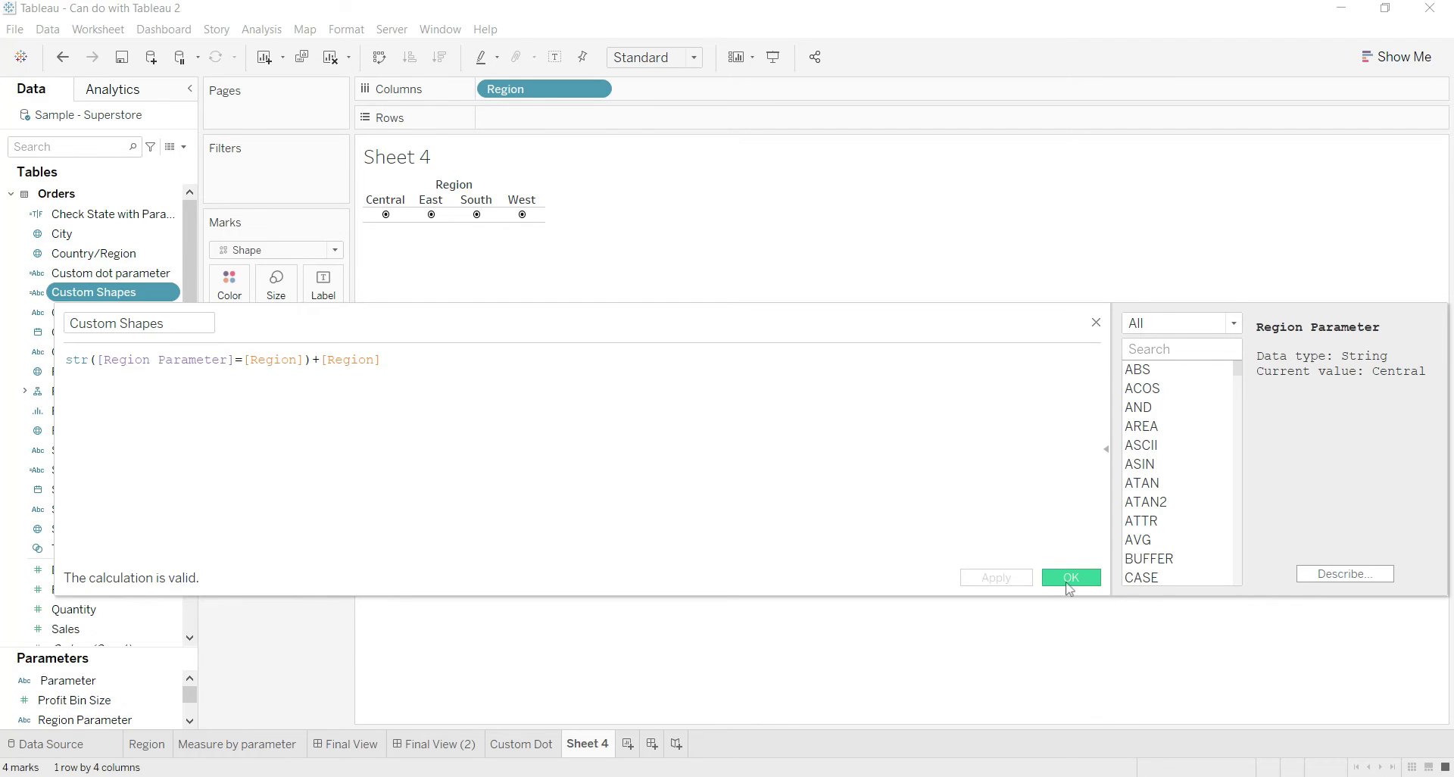
{"action": "left_click", "coordinate": [1070, 578]}
Shape the marks by Custom Shapes and show the Region Parameter control set to East.
{"action": "left_click_drag", "start_coordinate": [97, 297], "coordinate": [338, 345]}
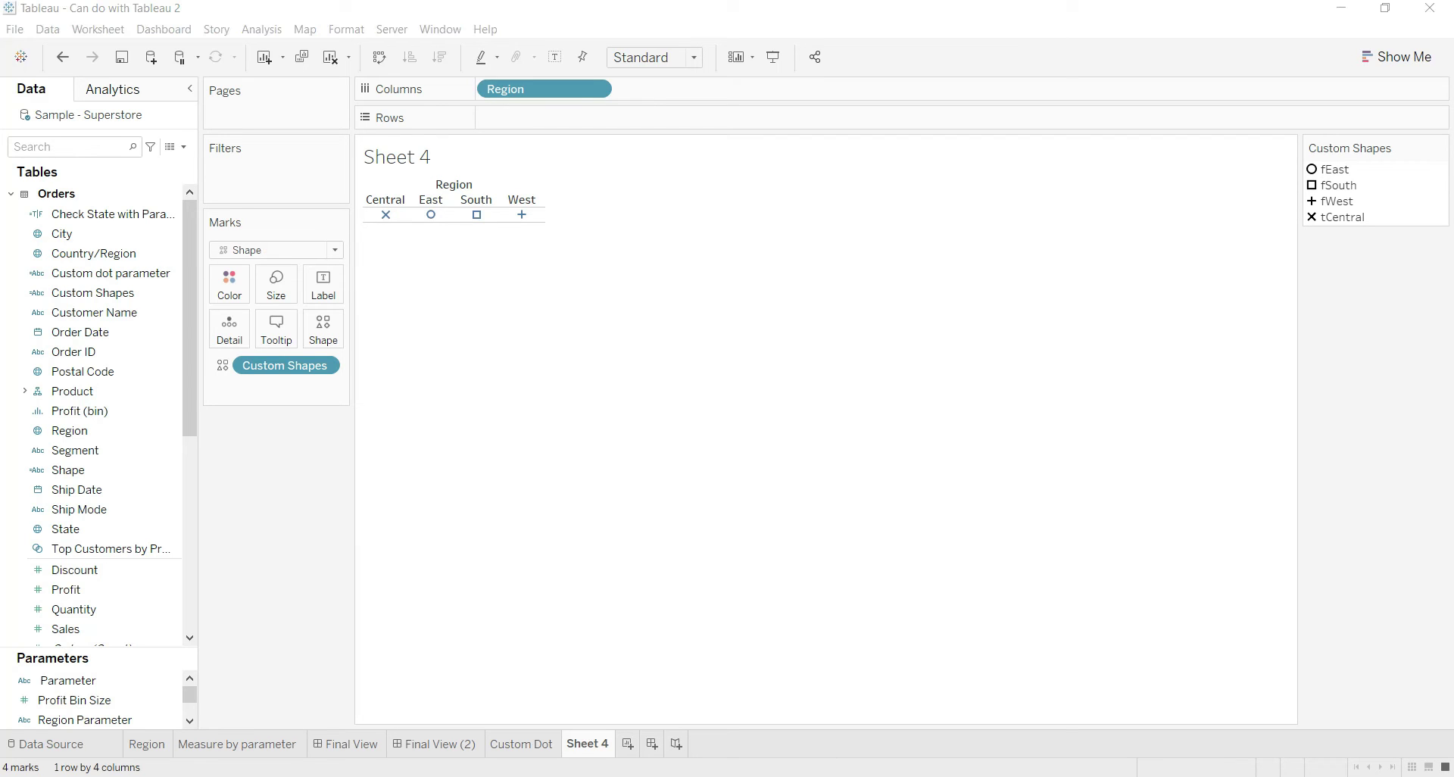
{"action": "left_click", "coordinate": [105, 721]}
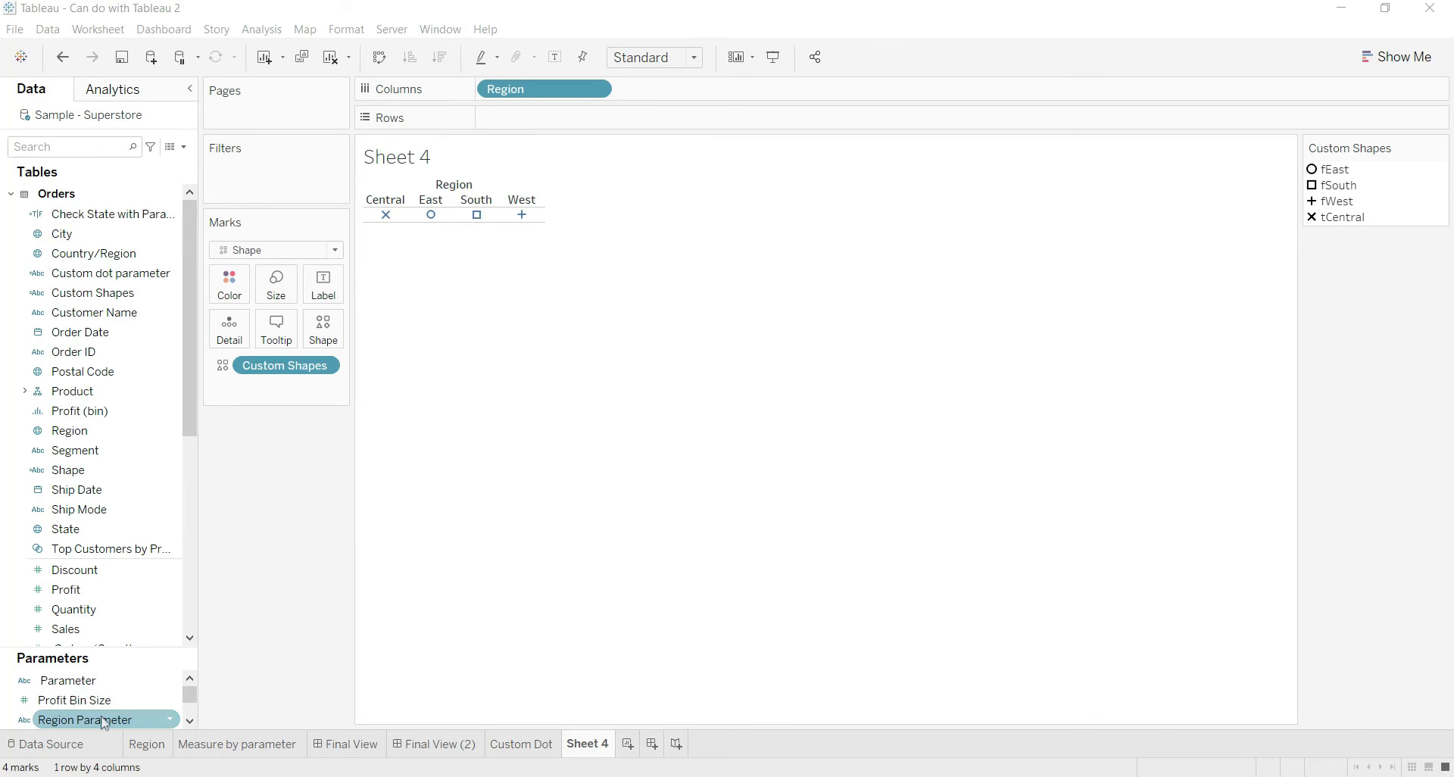
{"action": "right_click", "coordinate": [104, 720]}
{"action": "left_click", "coordinate": [191, 449]}
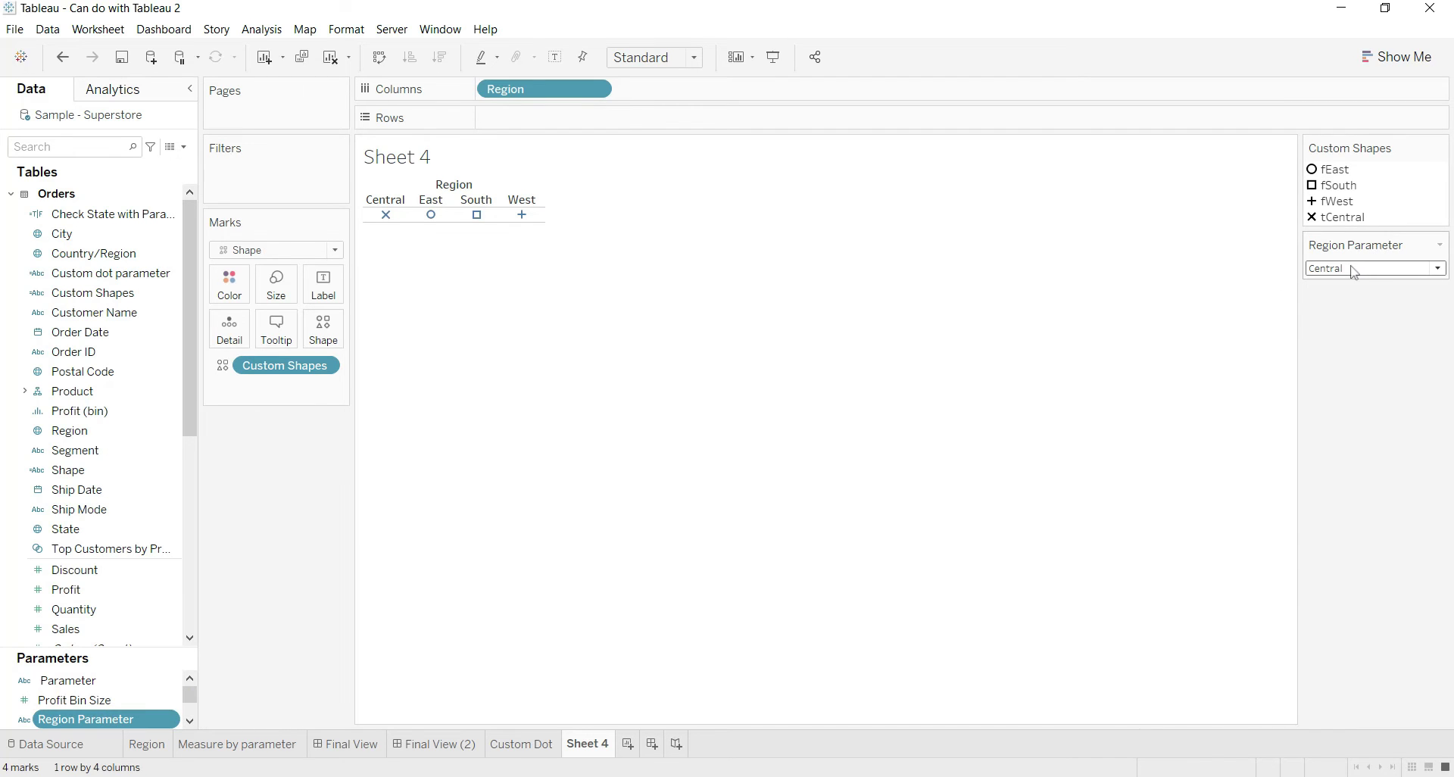
{"action": "left_click", "coordinate": [1353, 271]}
{"action": "left_click", "coordinate": [1329, 300]}
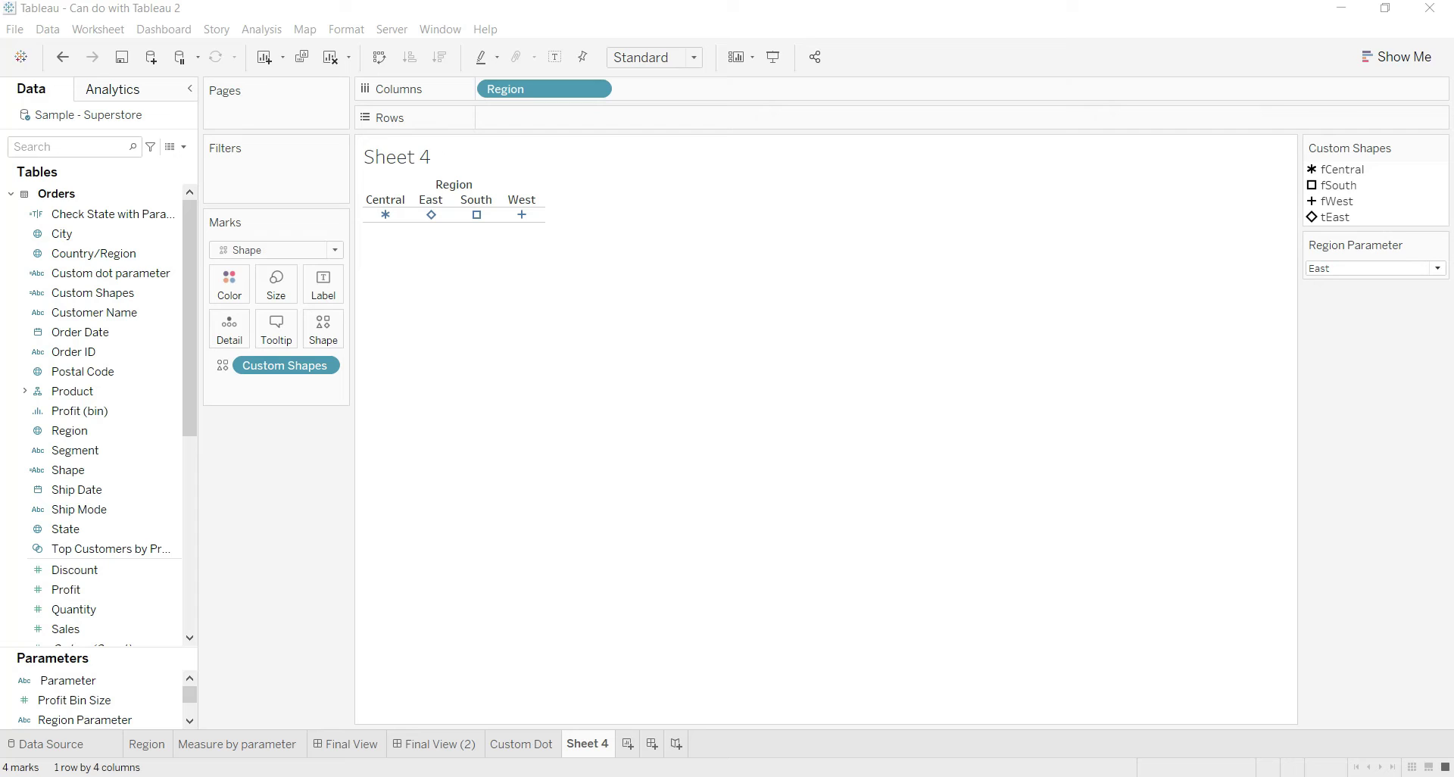
Assign tEast the radio-button shape from the Buttons palette.
{"action": "left_click", "coordinate": [1319, 221]}
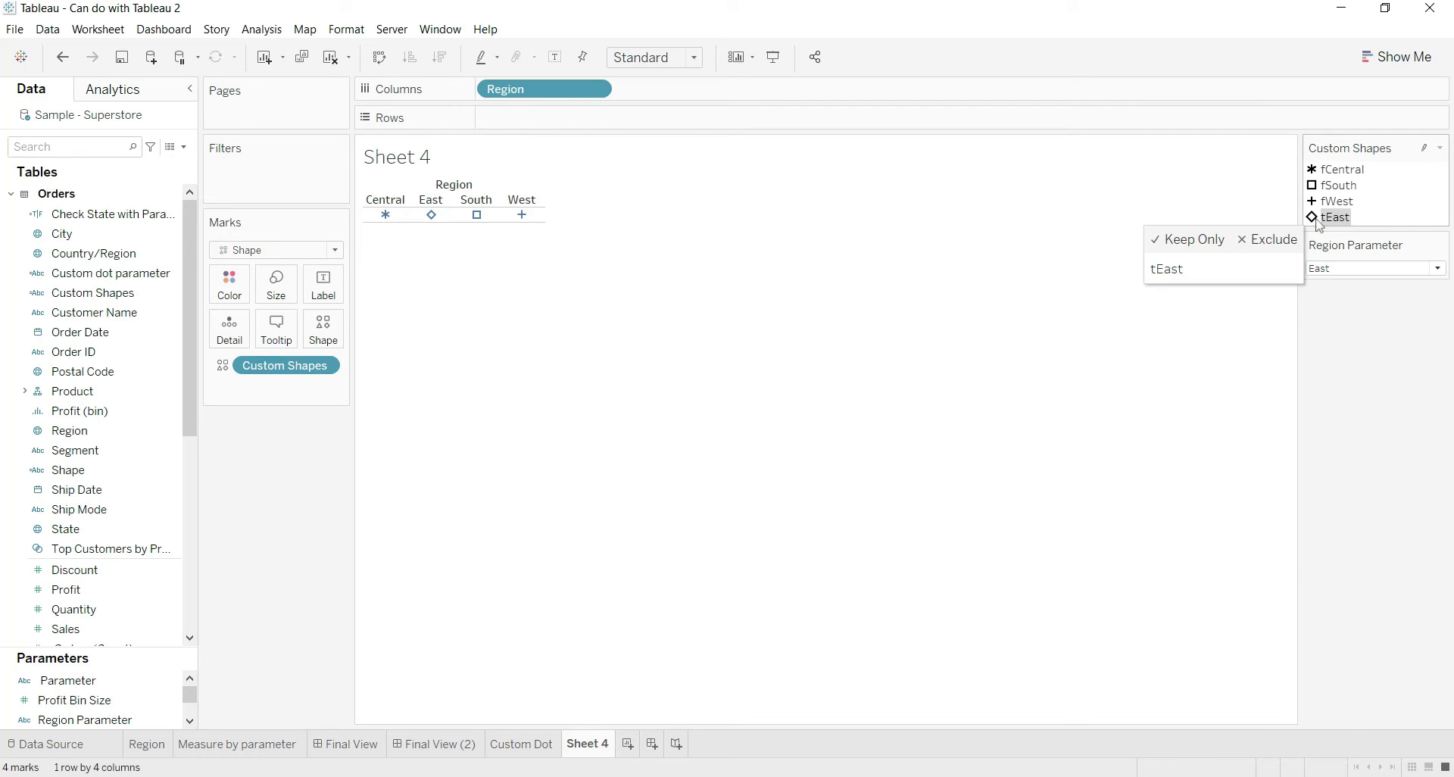
{"action": "left_click", "coordinate": [314, 331]}
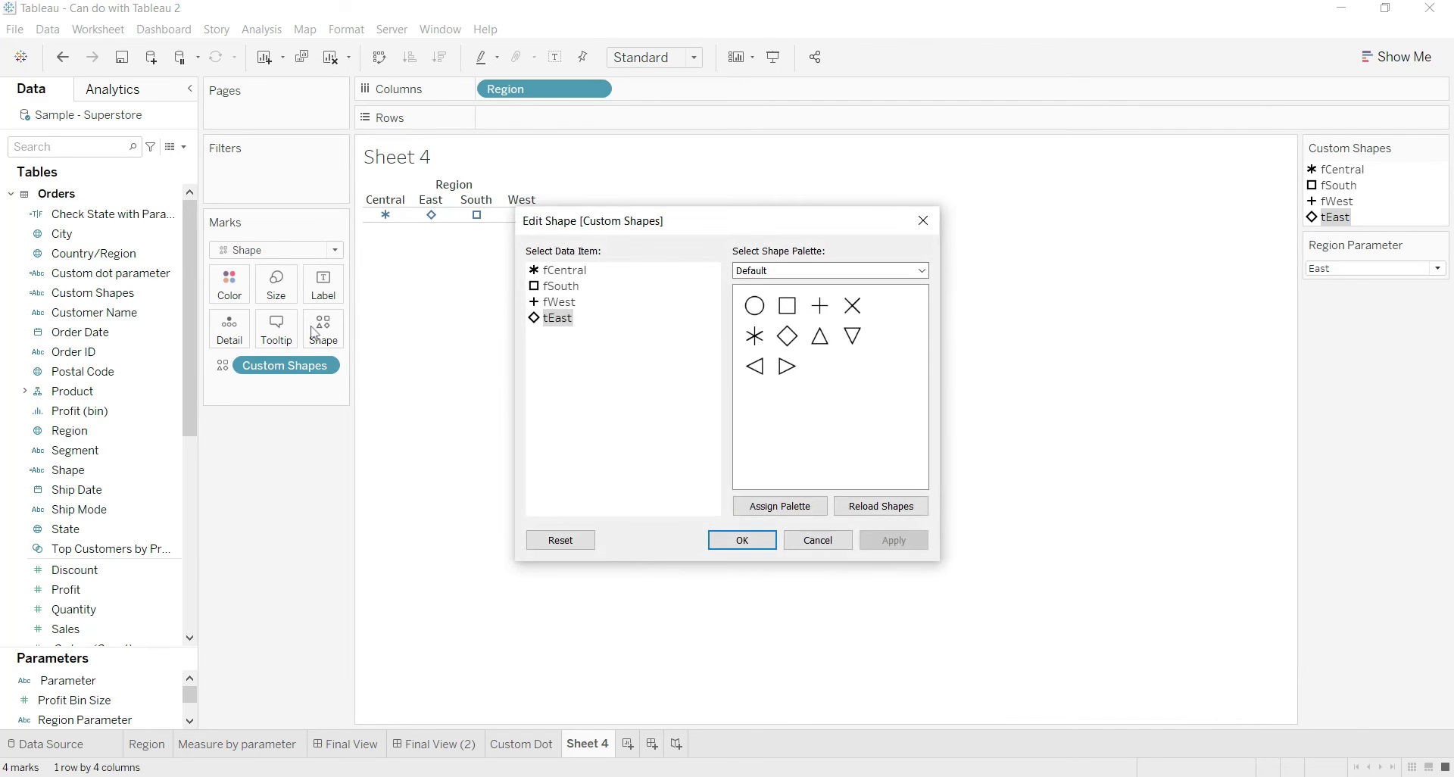
{"action": "left_click", "coordinate": [789, 273]}
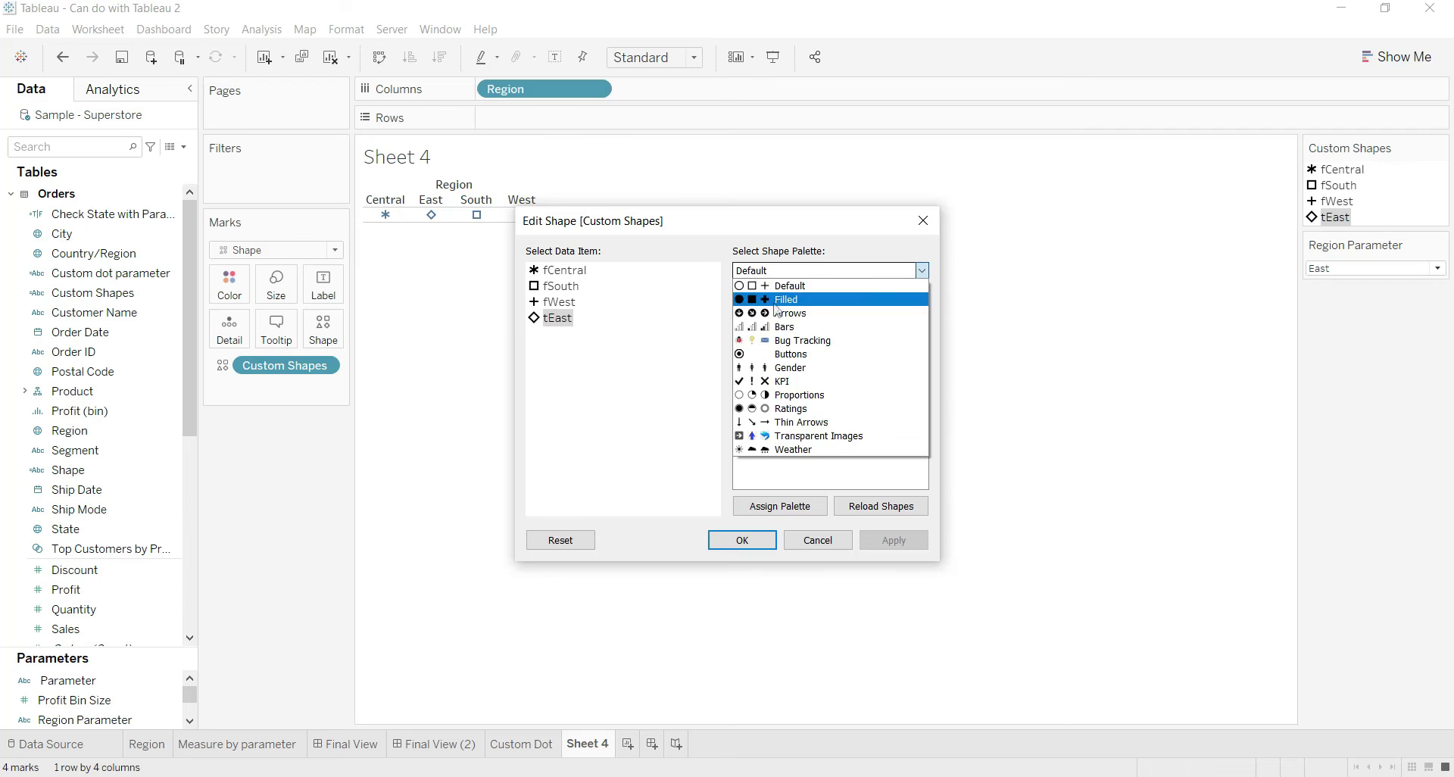
{"action": "left_click", "coordinate": [780, 359]}
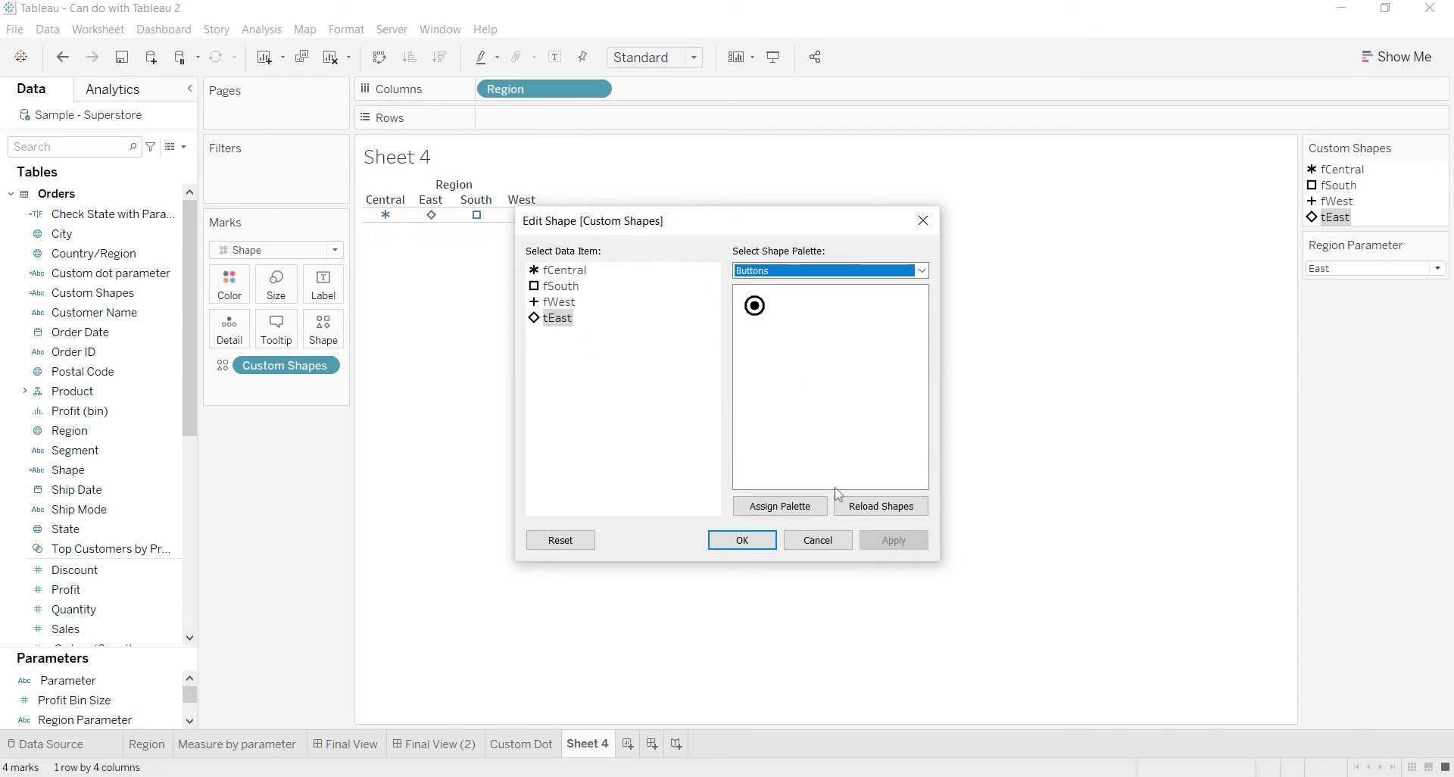
{"action": "left_click", "coordinate": [547, 322]}
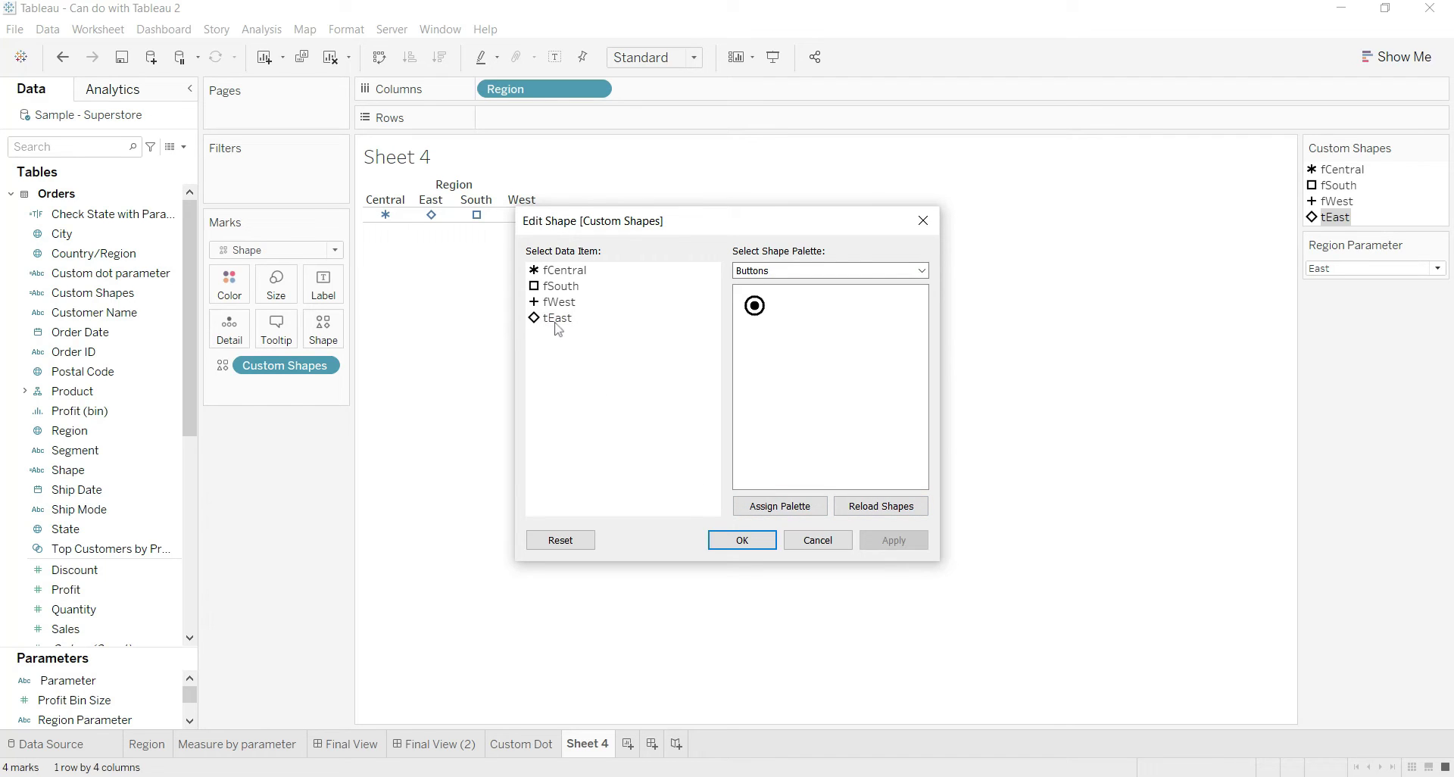
{"action": "left_click", "coordinate": [755, 306]}
{"action": "left_click", "coordinate": [903, 546]}
{"action": "left_click", "coordinate": [733, 544]}
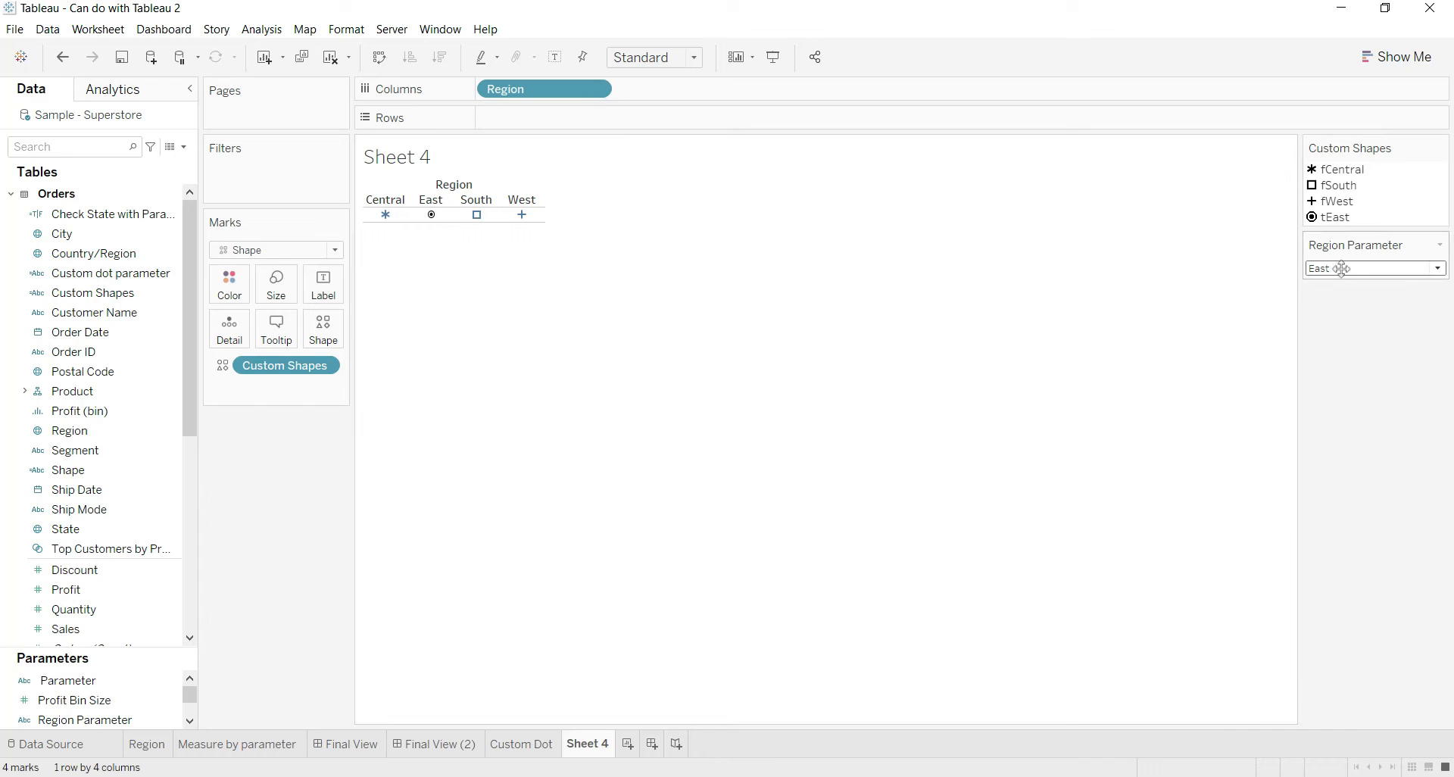
Give the false entries fWest and fCentral plain circle shapes.
{"action": "left_click", "coordinate": [1329, 201]}
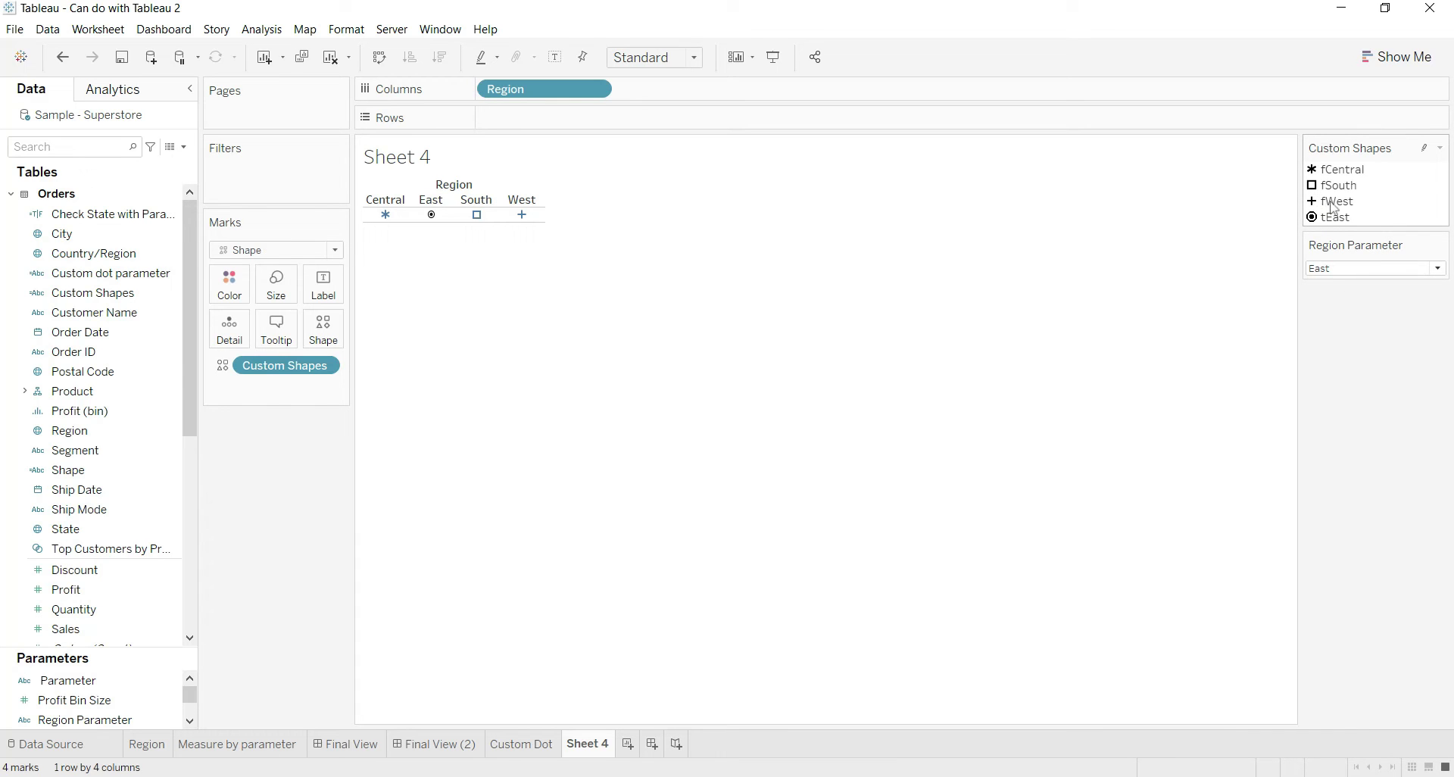
{"action": "left_click", "coordinate": [319, 331]}
{"action": "left_click", "coordinate": [754, 306]}
{"action": "left_click", "coordinate": [551, 286]}
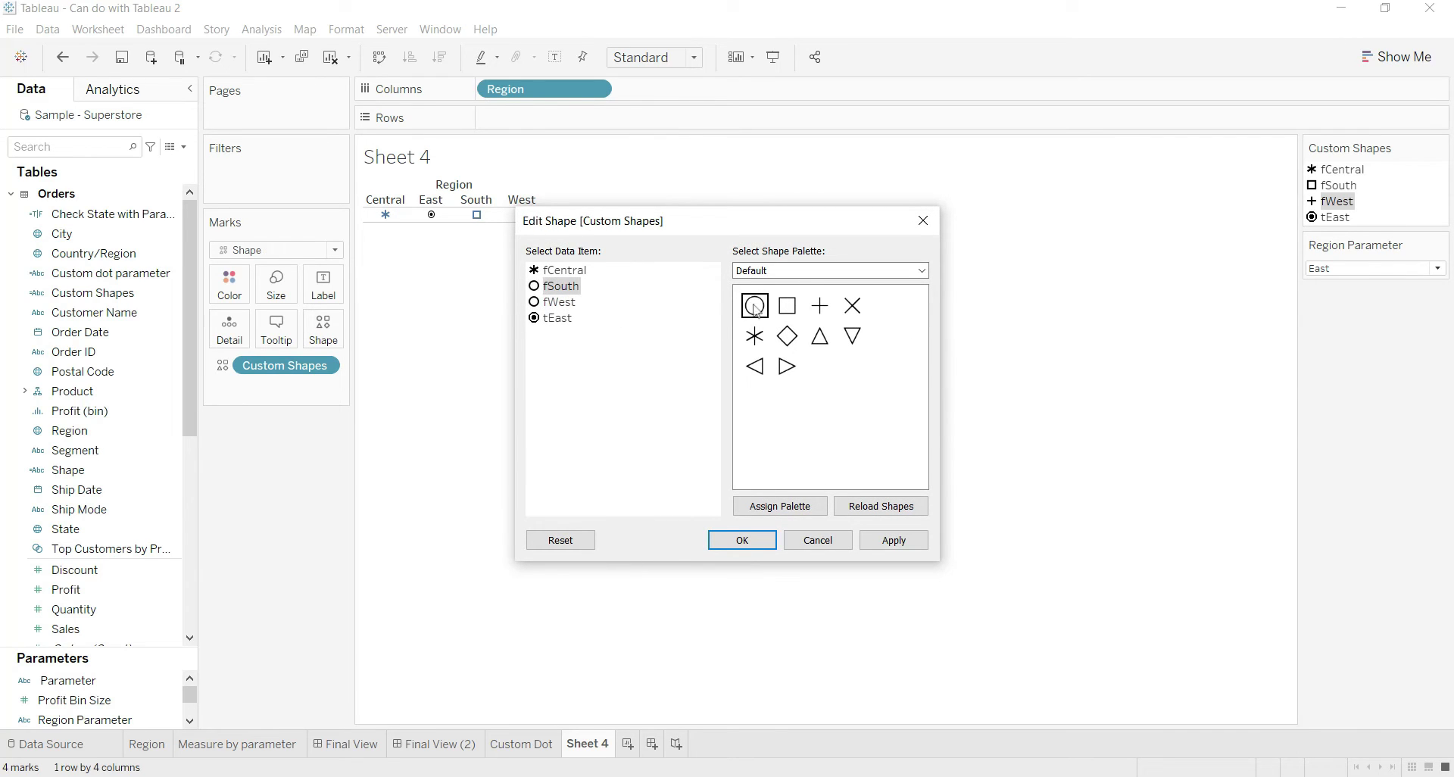
{"action": "left_click", "coordinate": [559, 271]}
{"action": "left_click", "coordinate": [754, 309]}
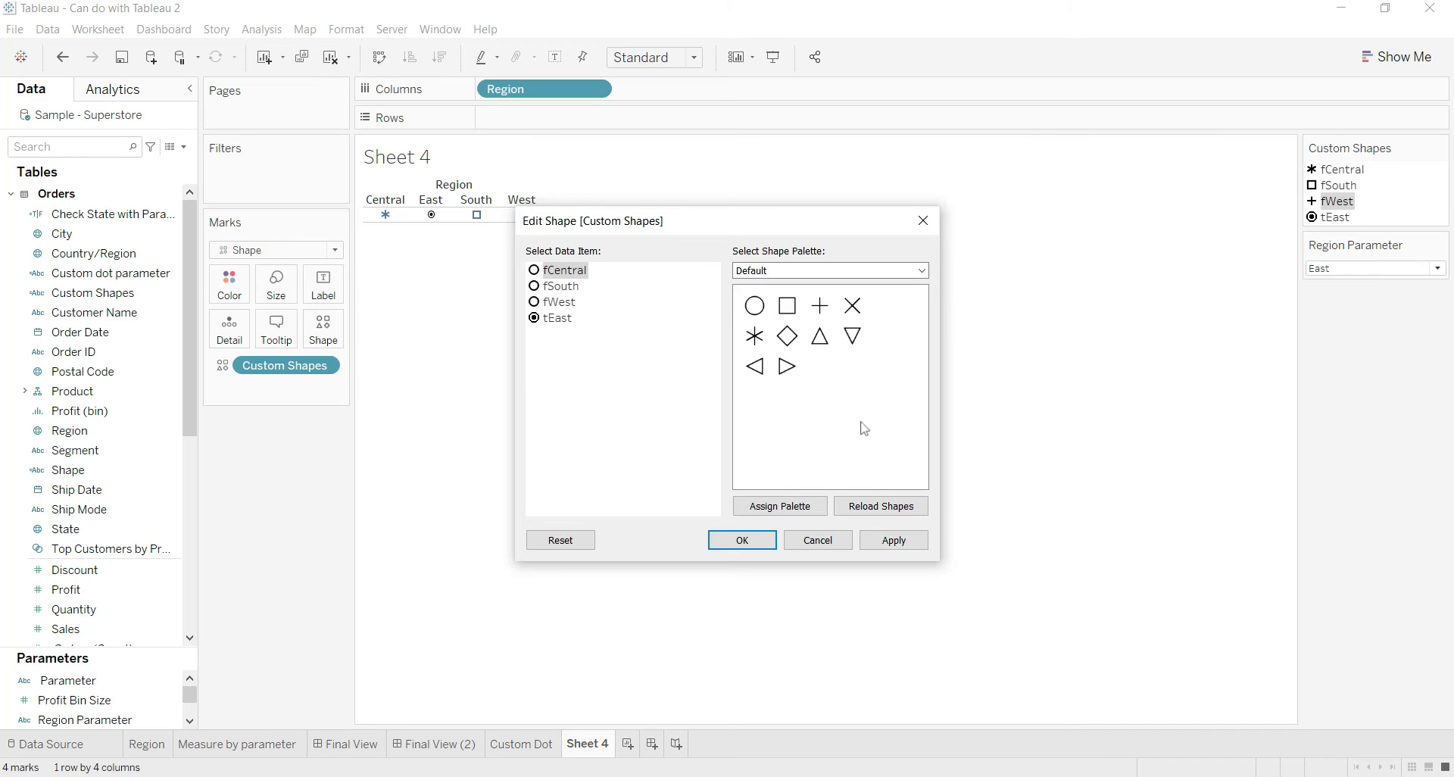
{"action": "left_click", "coordinate": [894, 540]}
{"action": "left_click", "coordinate": [742, 540]}
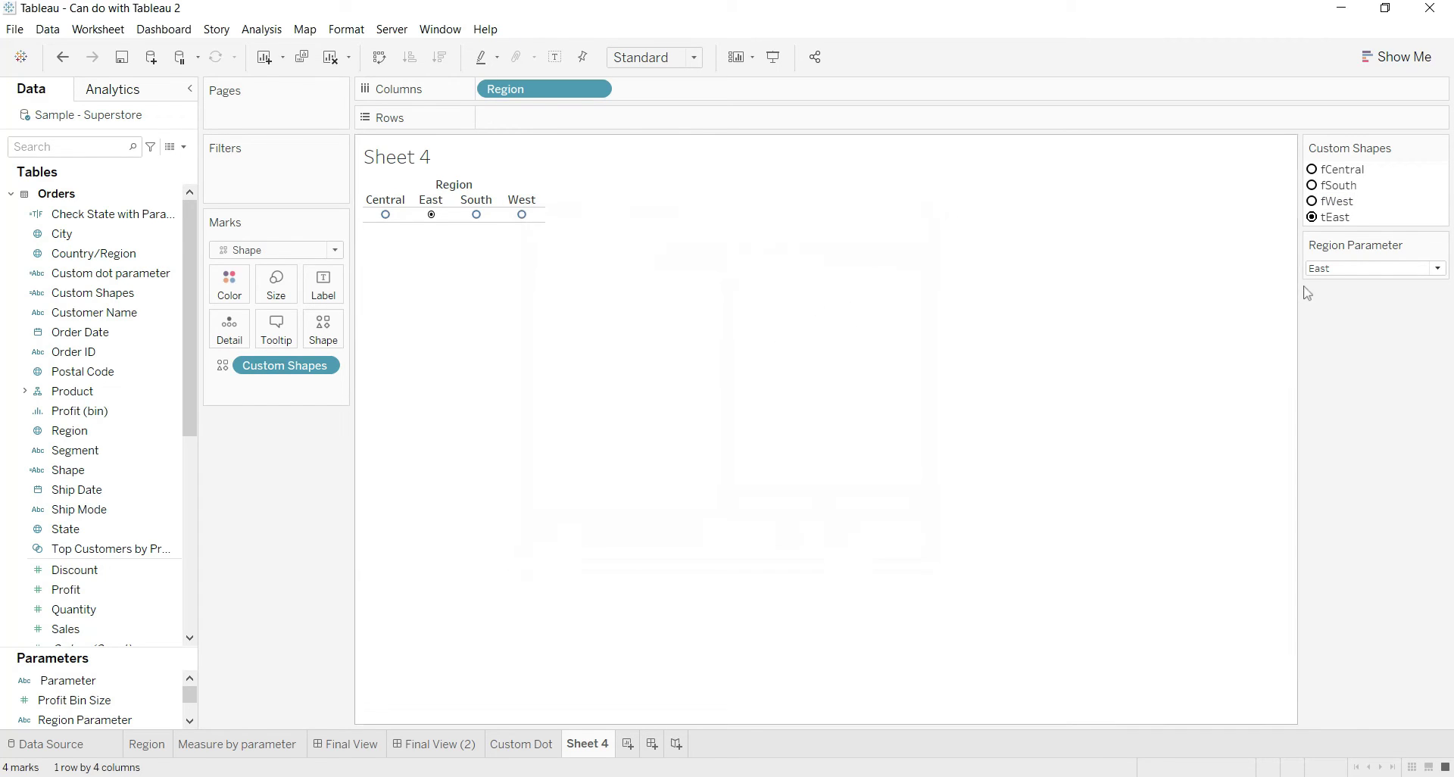
Switch Region Parameter to Central and select the tCentral legend entry.
{"action": "left_click", "coordinate": [1352, 269]}
{"action": "left_click", "coordinate": [1341, 285]}
{"action": "left_click", "coordinate": [1334, 218]}
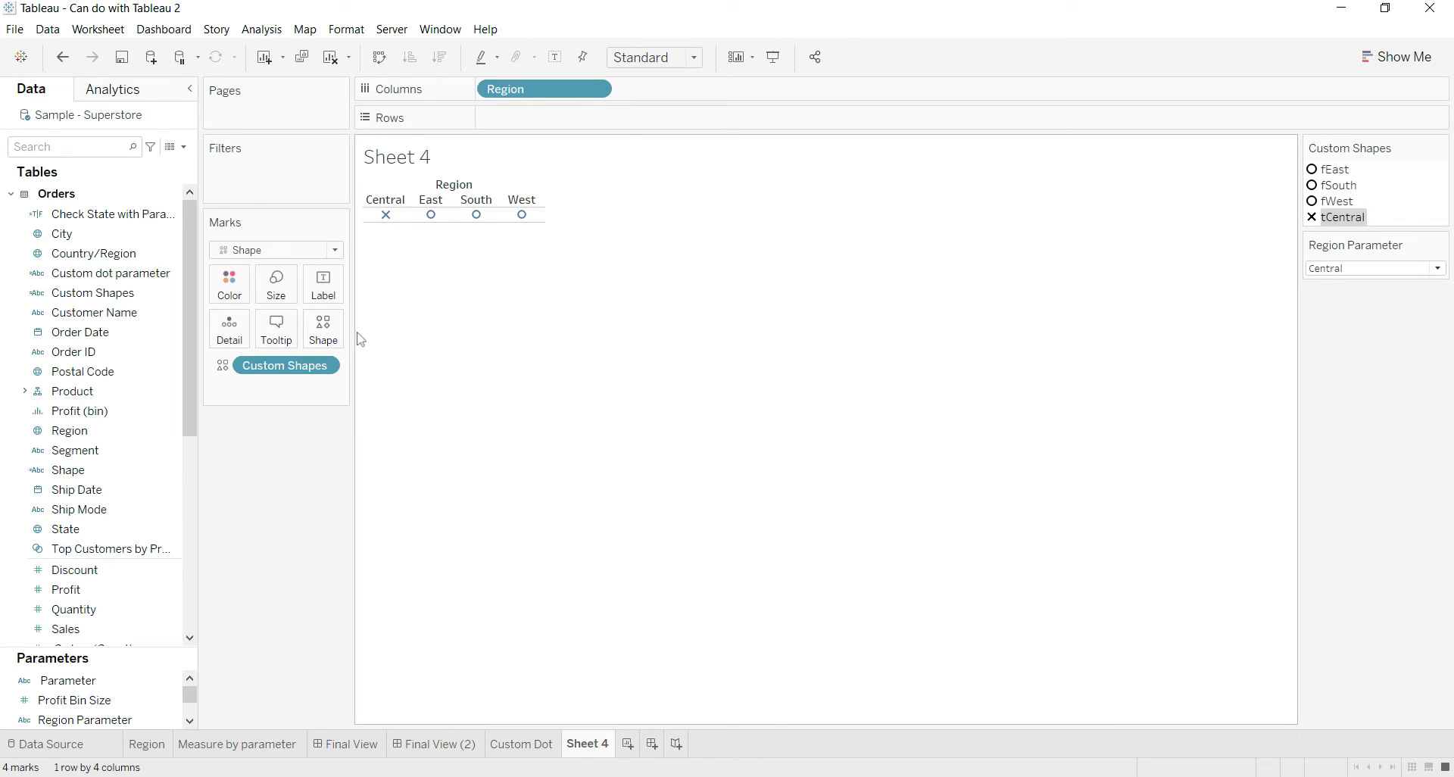
Give tCentral the radio-button shape from the Buttons shape palette.
{"action": "left_click", "coordinate": [323, 331]}
{"action": "left_click", "coordinate": [774, 276]}
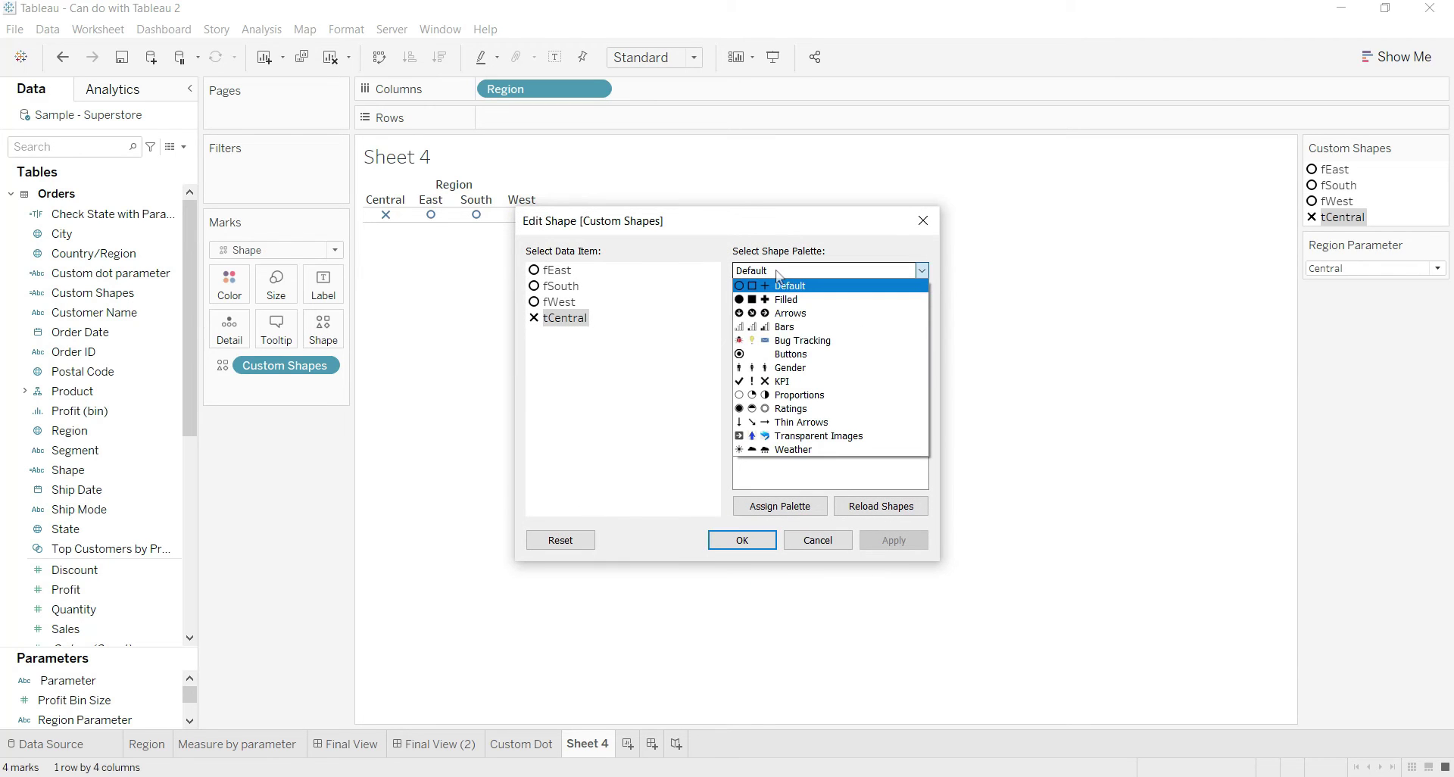
{"action": "left_click", "coordinate": [789, 355]}
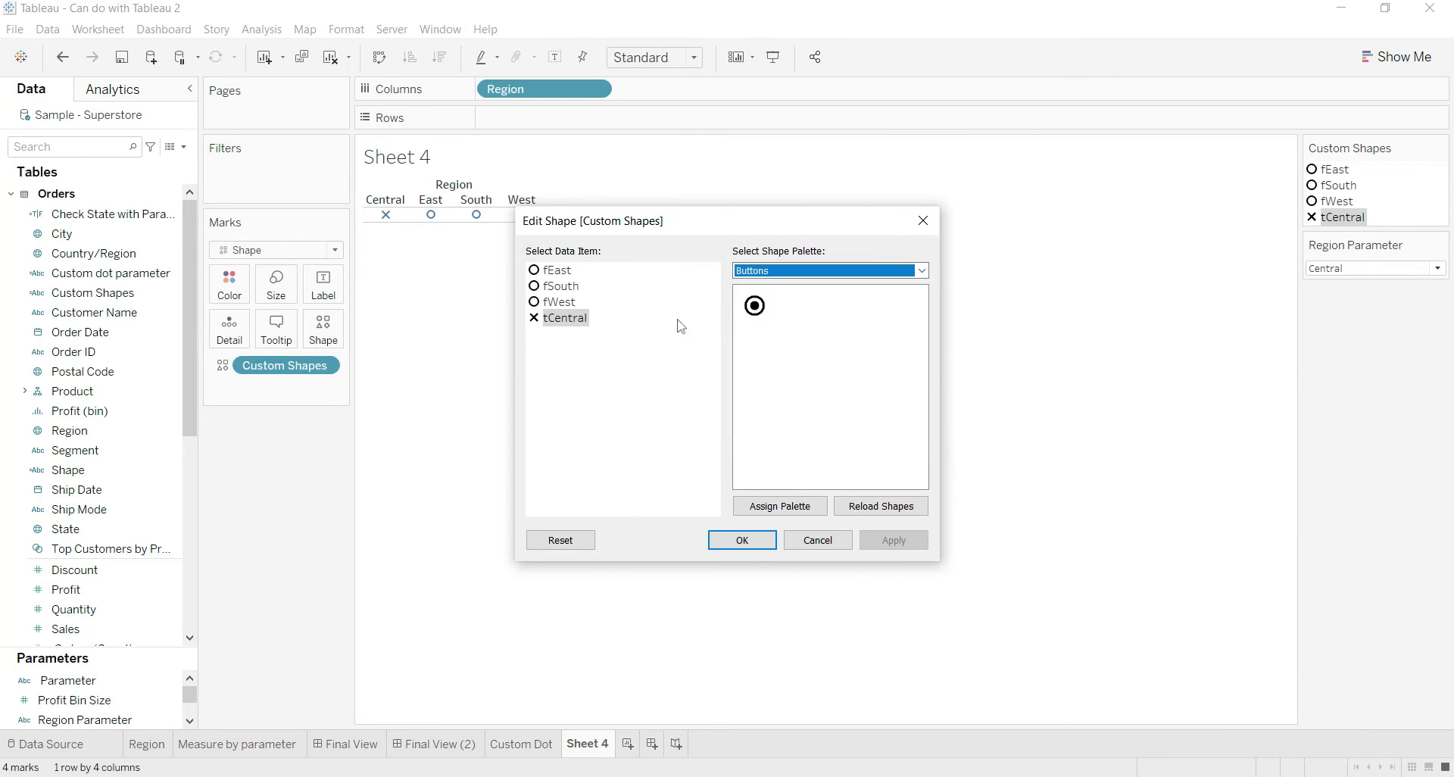
{"action": "left_click", "coordinate": [755, 307]}
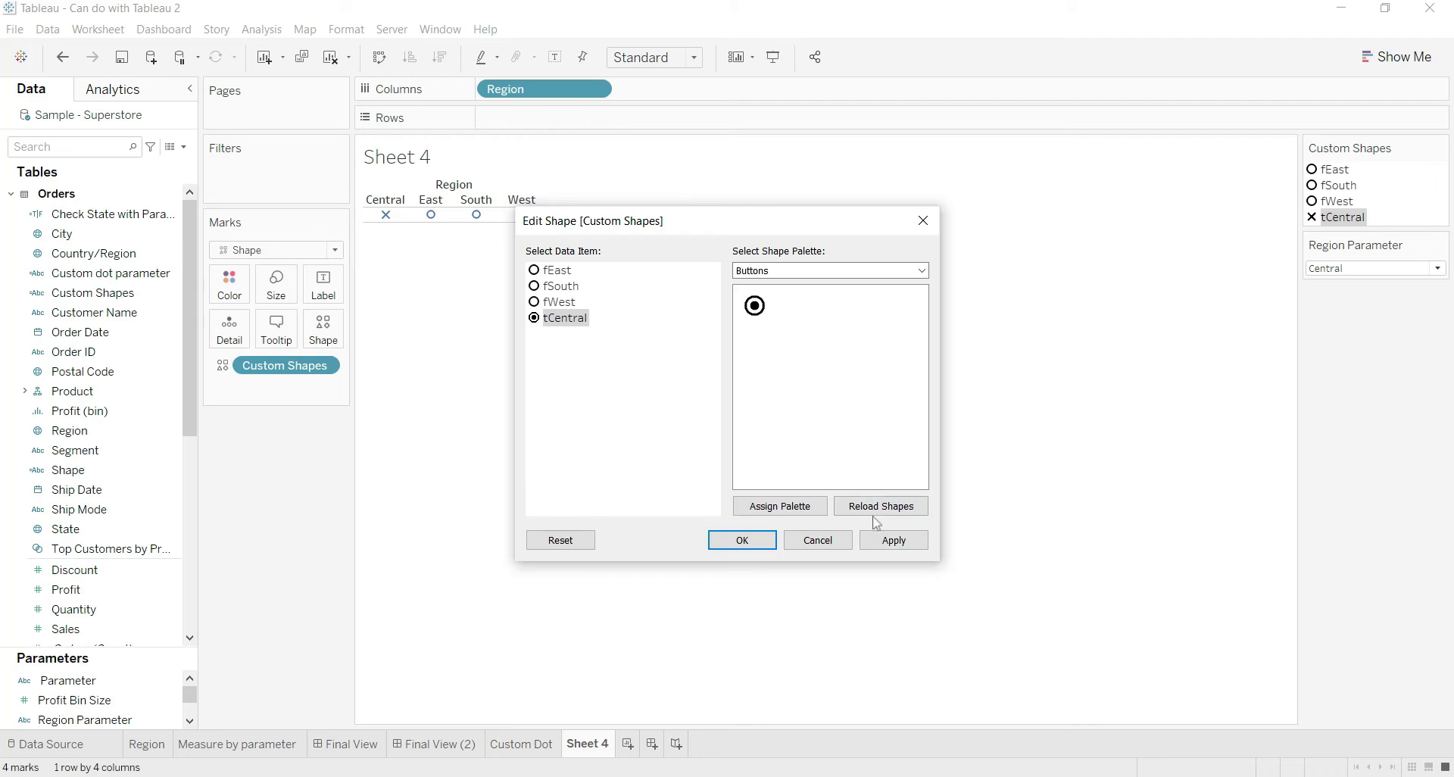
{"action": "left_click", "coordinate": [890, 540]}
{"action": "left_click", "coordinate": [733, 540]}
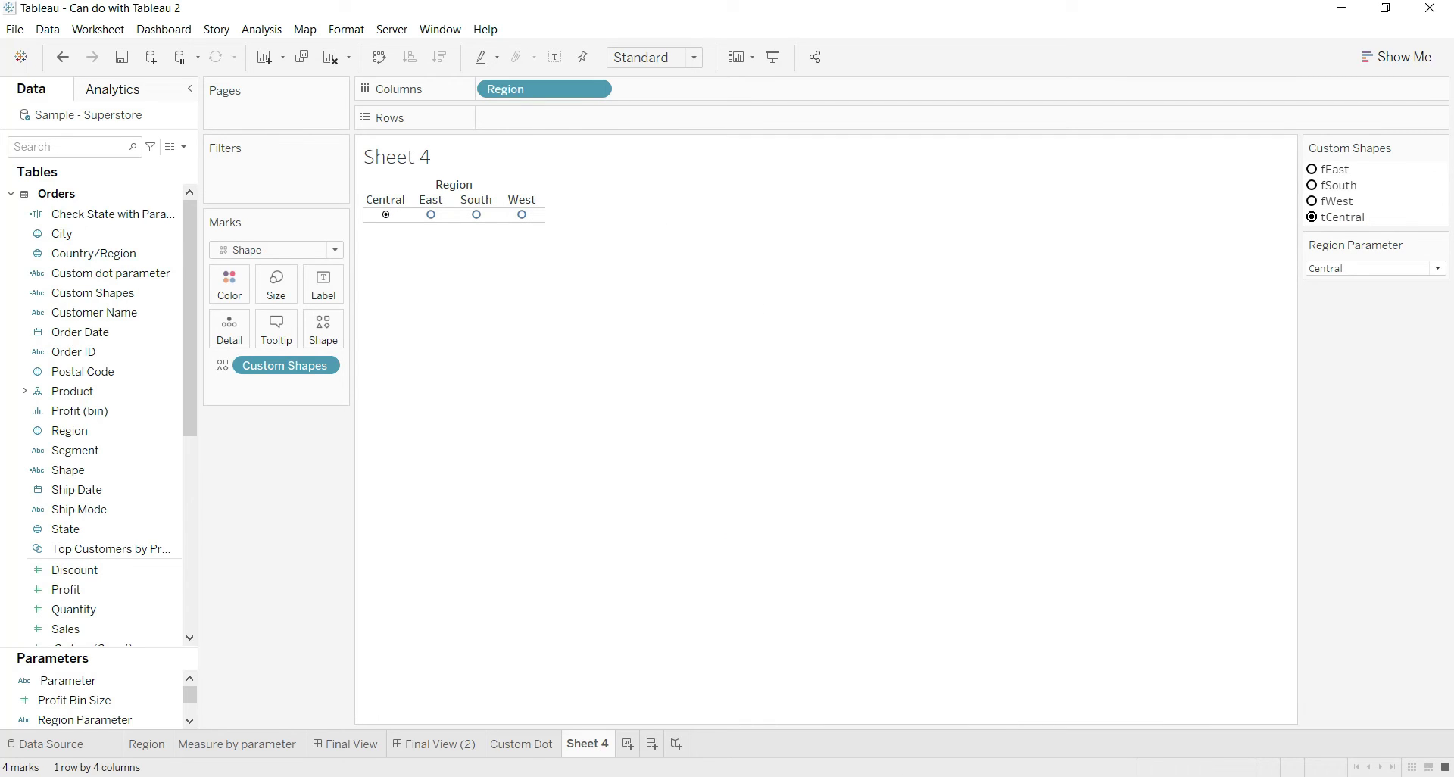
Switch the Region Parameter through West and Central, ending on East.
{"action": "left_click", "coordinate": [1379, 269]}
{"action": "left_click", "coordinate": [1333, 310]}
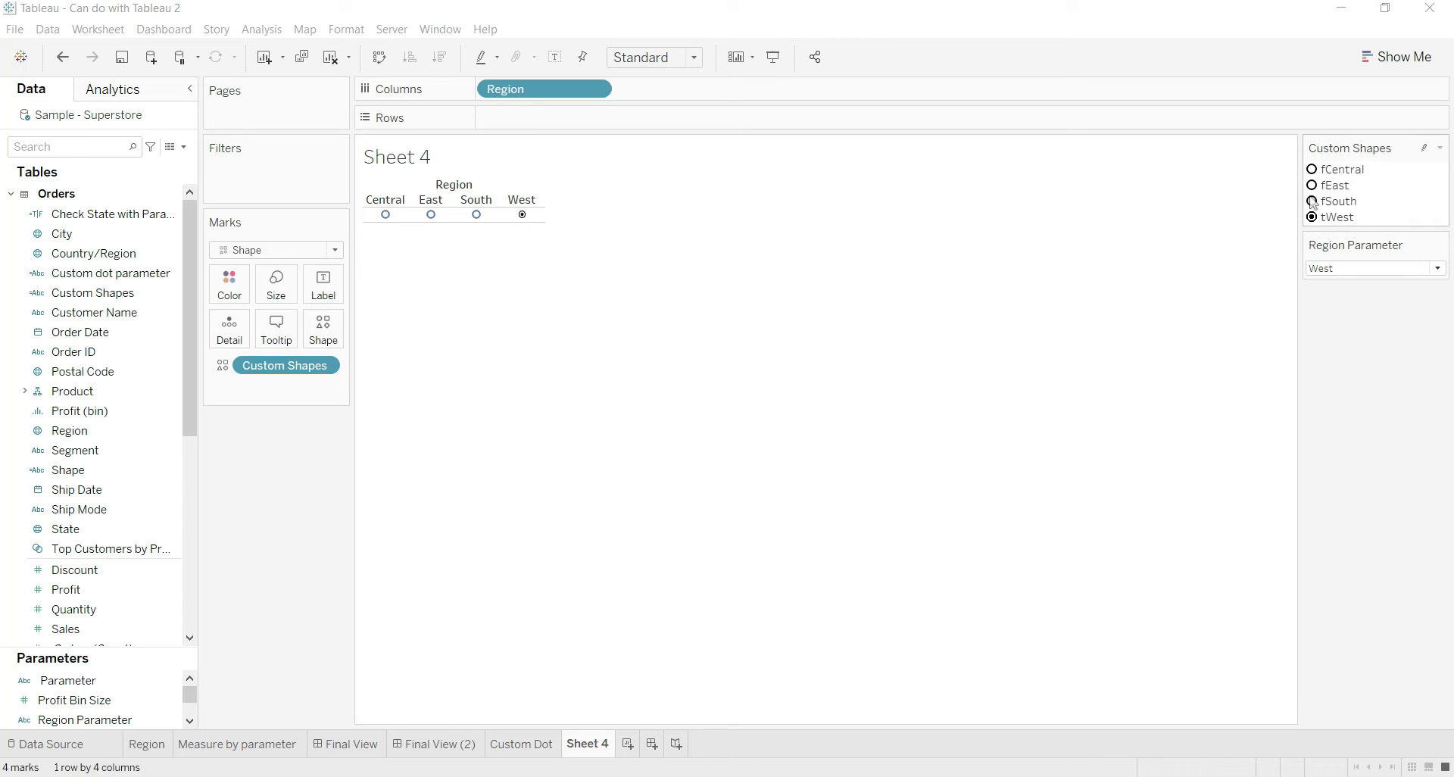
{"action": "left_click", "coordinate": [1333, 269]}
{"action": "left_click", "coordinate": [1334, 290]}
{"action": "left_click", "coordinate": [1334, 269]}
{"action": "left_click", "coordinate": [1328, 301]}
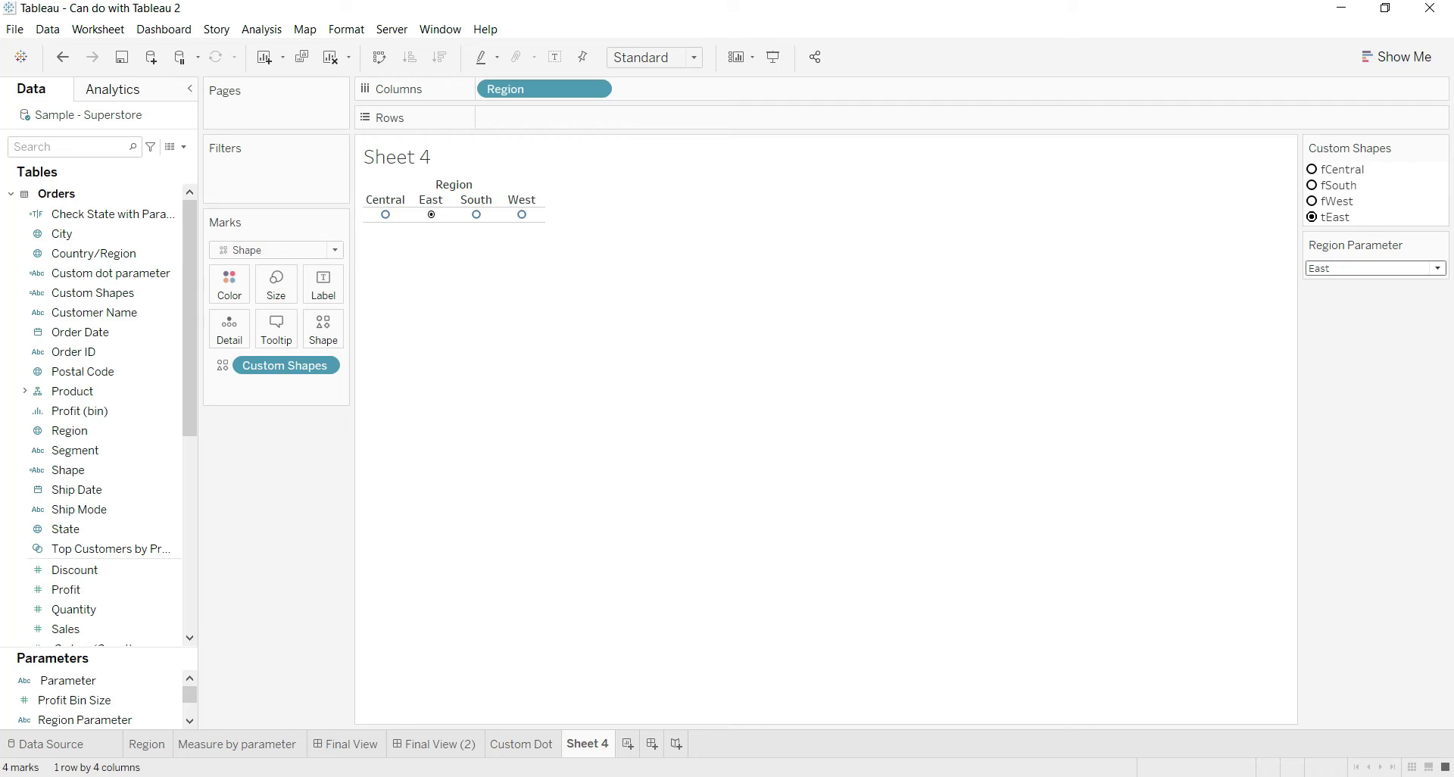
Rename Sheet 4 to 'Radio Button for Region' and switch to the Final View (2) dashboard.
{"action": "double_click", "coordinate": [578, 743]}
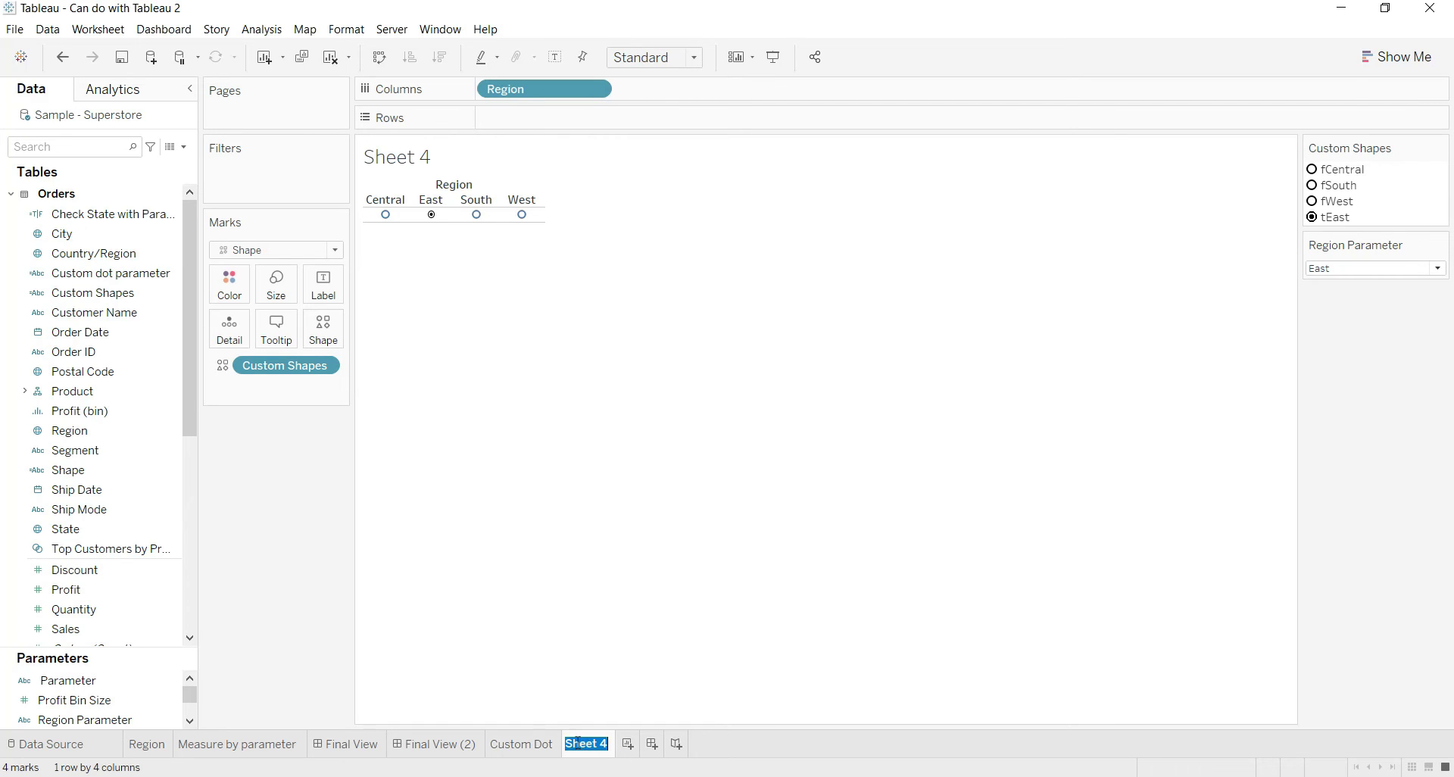
{"action": "type", "text": "Radio Button fo"}
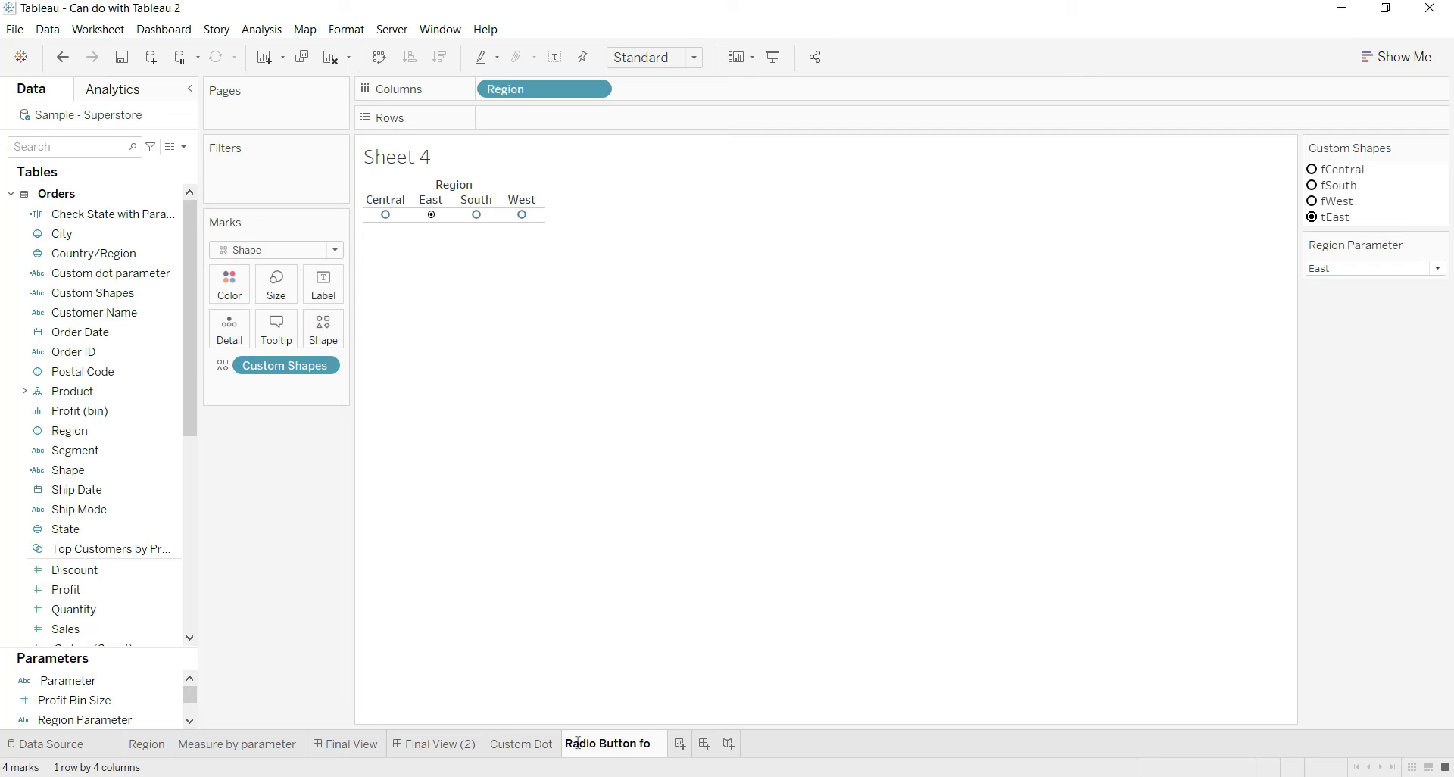
{"action": "type", "text": "r Region"}
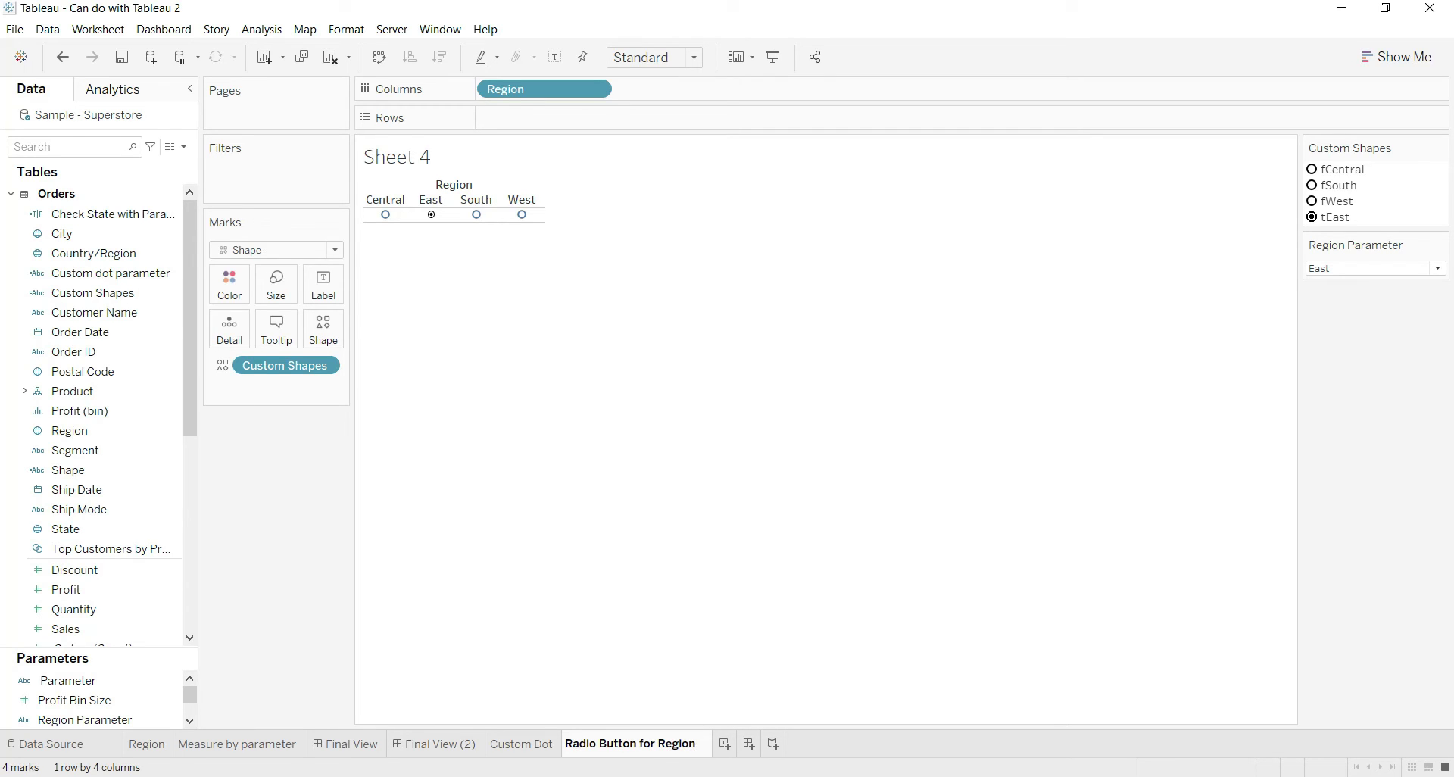
{"action": "left_click", "coordinate": [435, 744]}
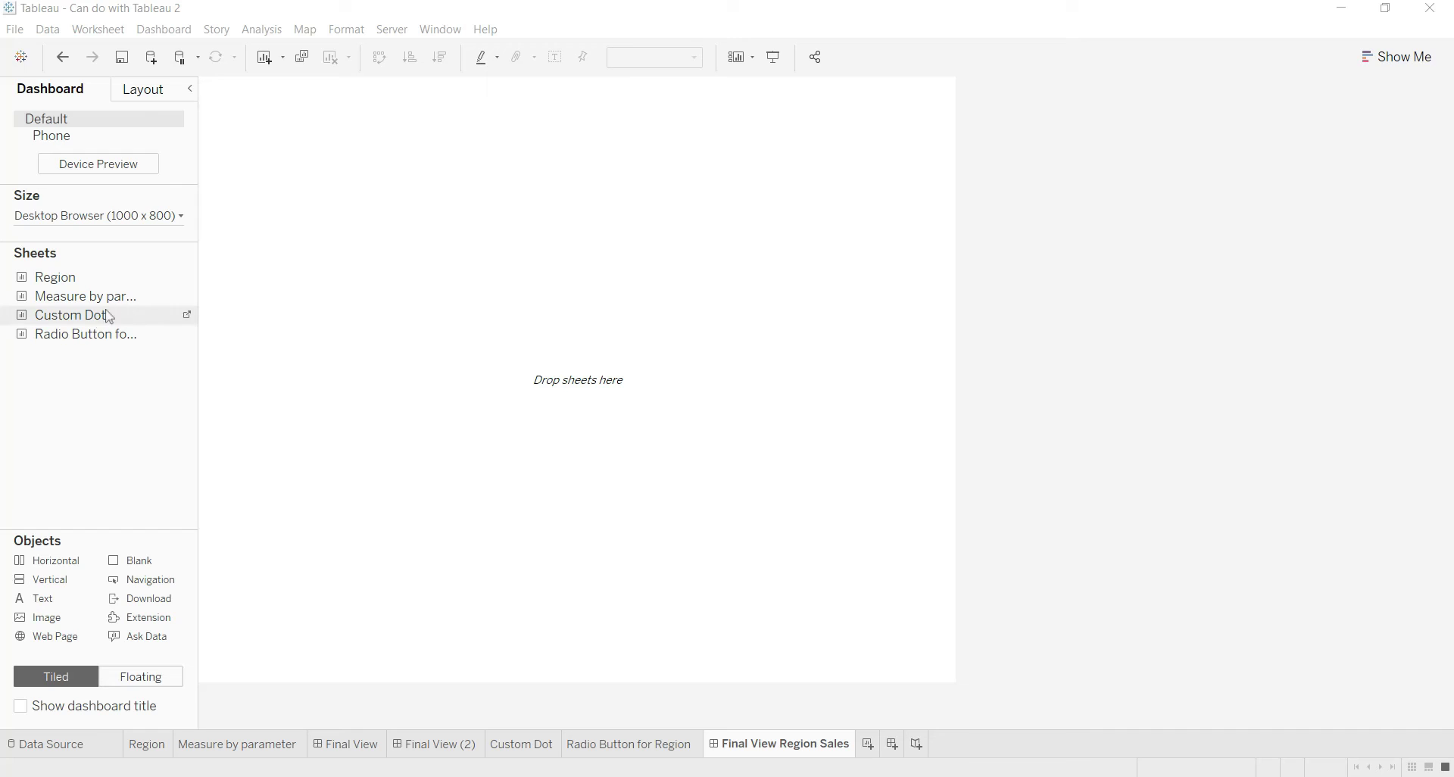
Add the Radio Button for Region sheet to the dashboard and delete its legends container.
{"action": "left_click_drag", "start_coordinate": [78, 340], "coordinate": [357, 169]}
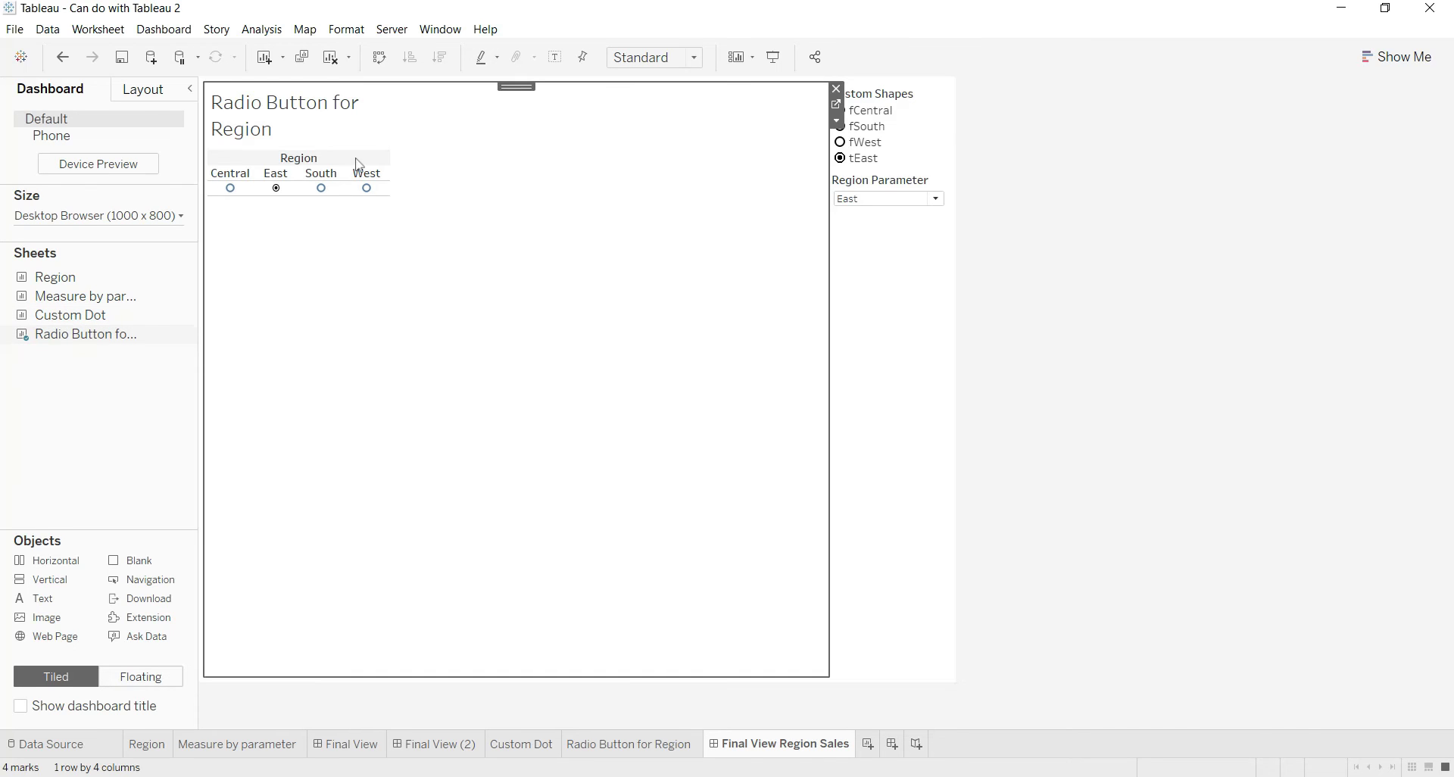
{"action": "left_click", "coordinate": [887, 311]}
{"action": "left_click", "coordinate": [957, 90]}
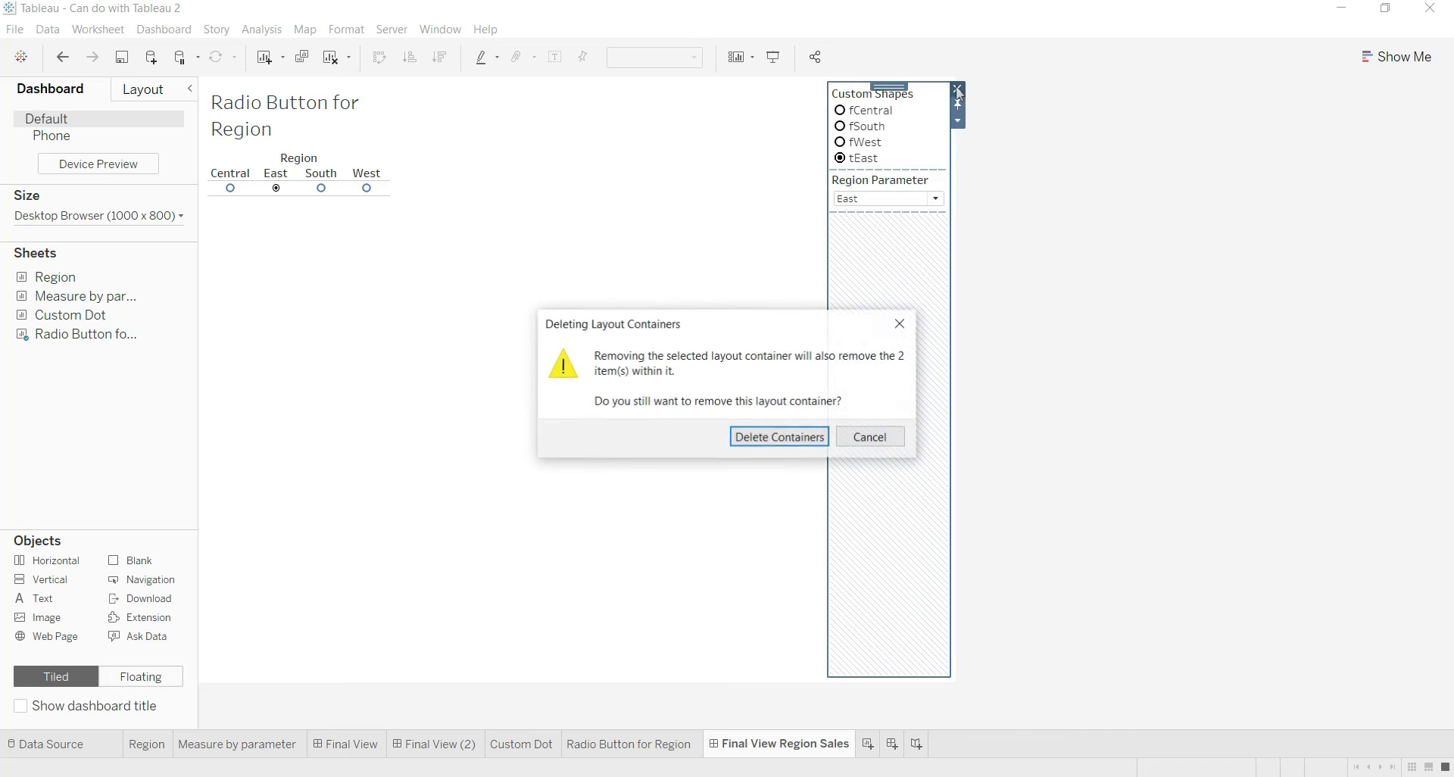
{"action": "left_click", "coordinate": [777, 438]}
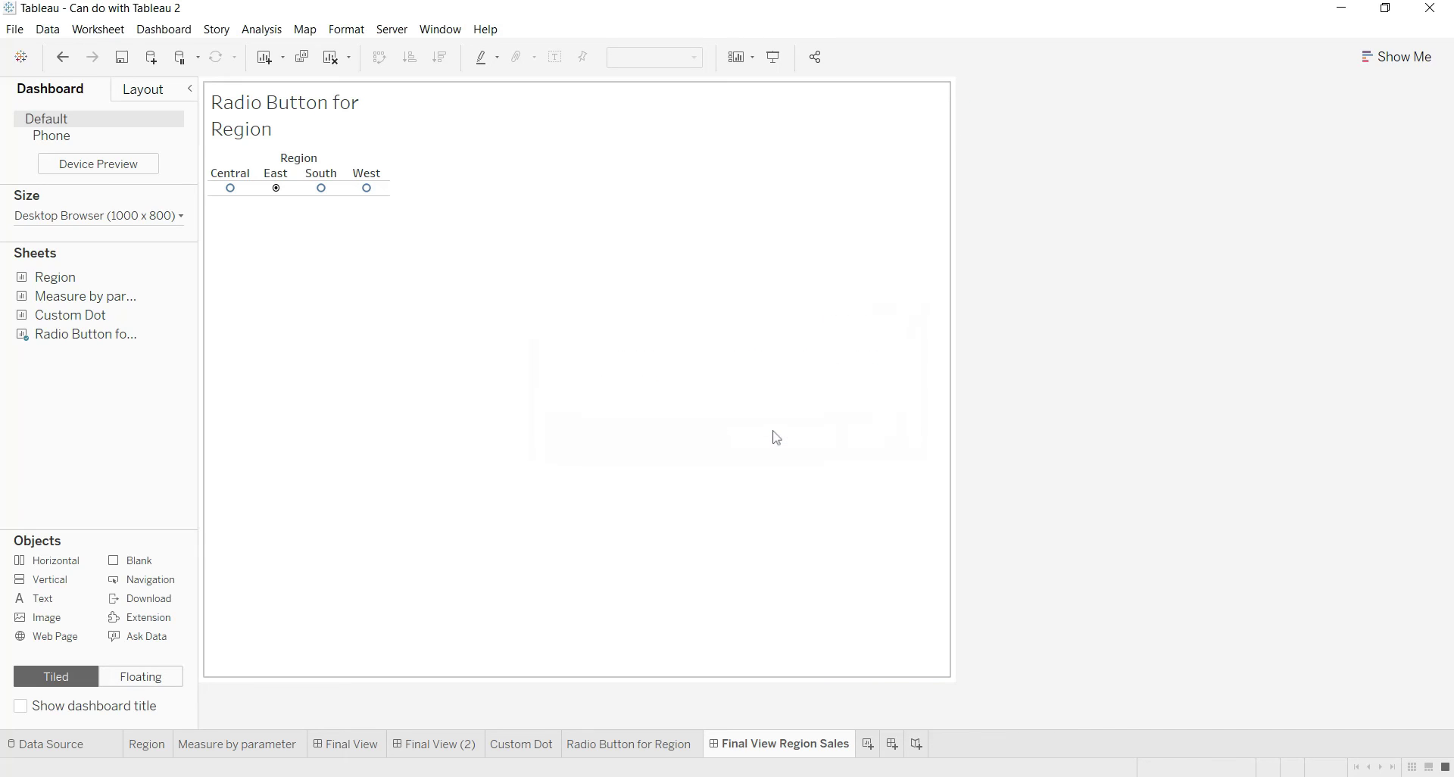
Place the Measure by parameter chart below, delete its legend container, and enlarge the chart.
{"action": "left_click", "coordinate": [344, 360]}
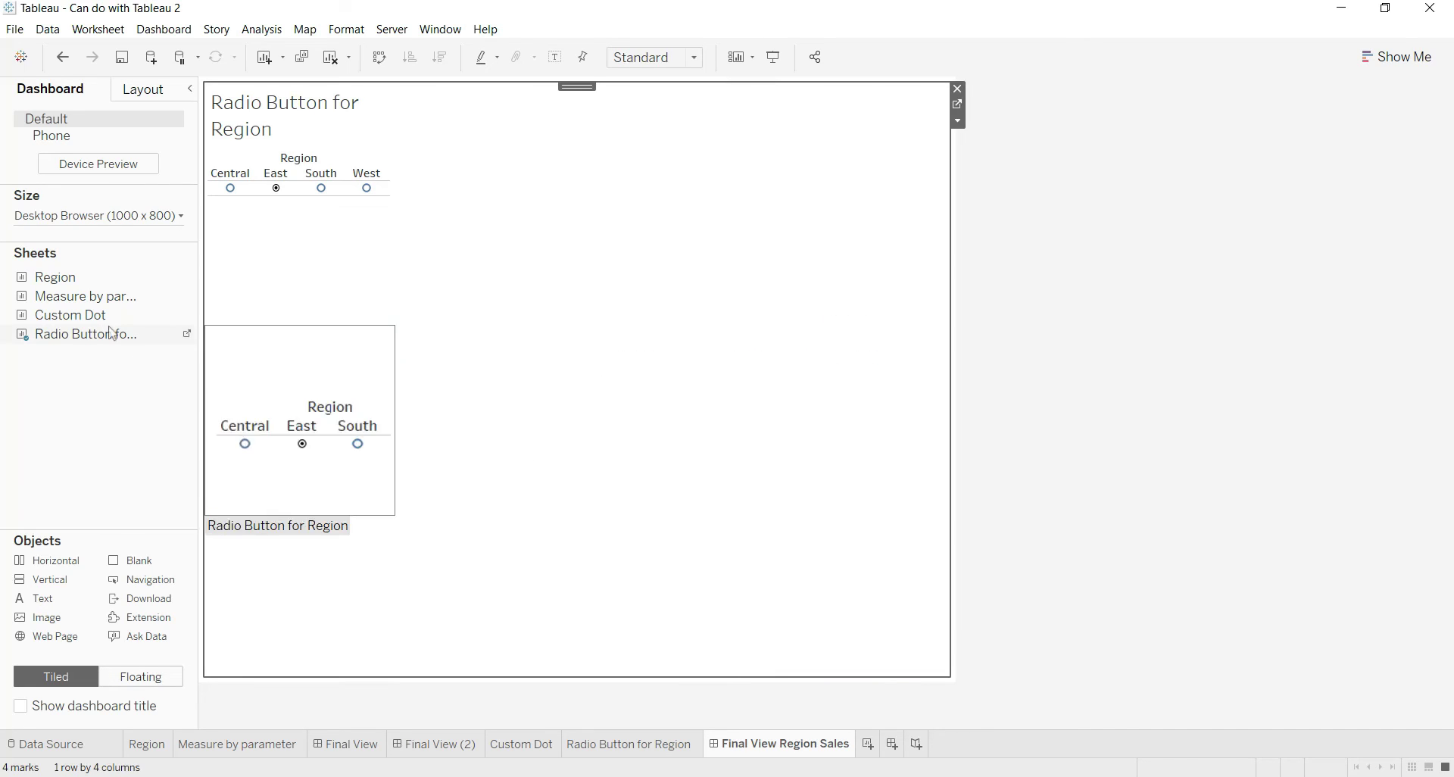
{"action": "mouse_move", "coordinate": [76, 301]}
{"action": "left_click_drag", "start_coordinate": [77, 301], "coordinate": [574, 533]}
{"action": "left_click", "coordinate": [884, 234]}
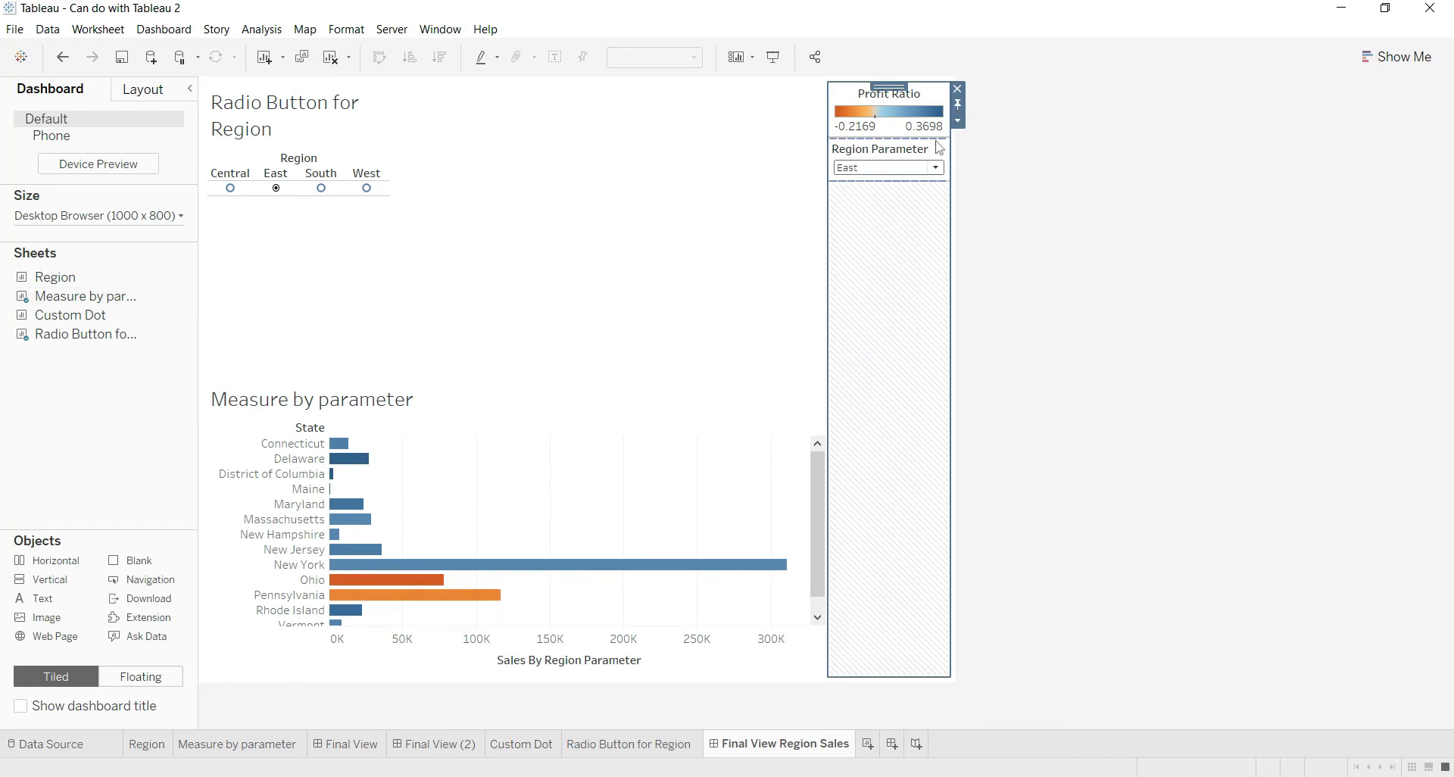
{"action": "left_click", "coordinate": [957, 89]}
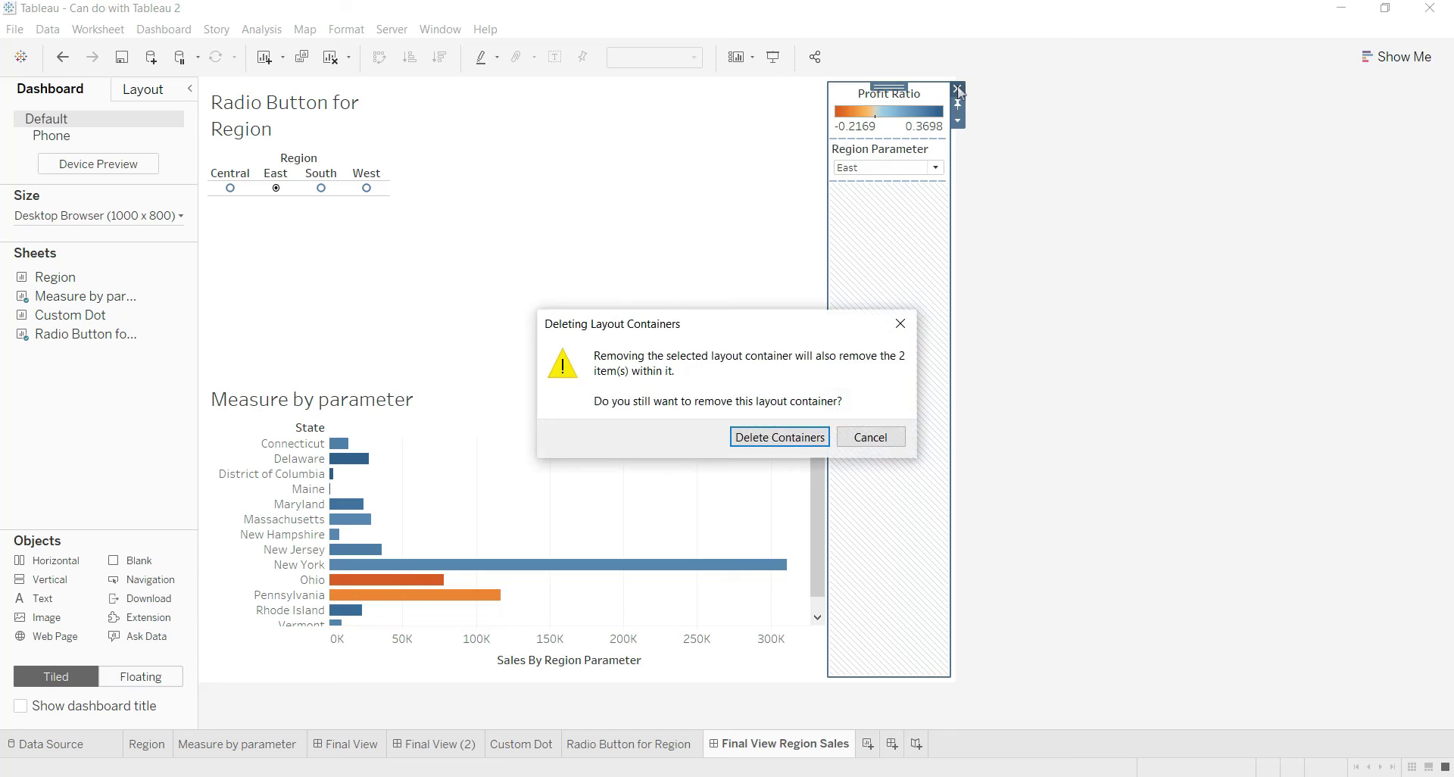
{"action": "left_click", "coordinate": [776, 437]}
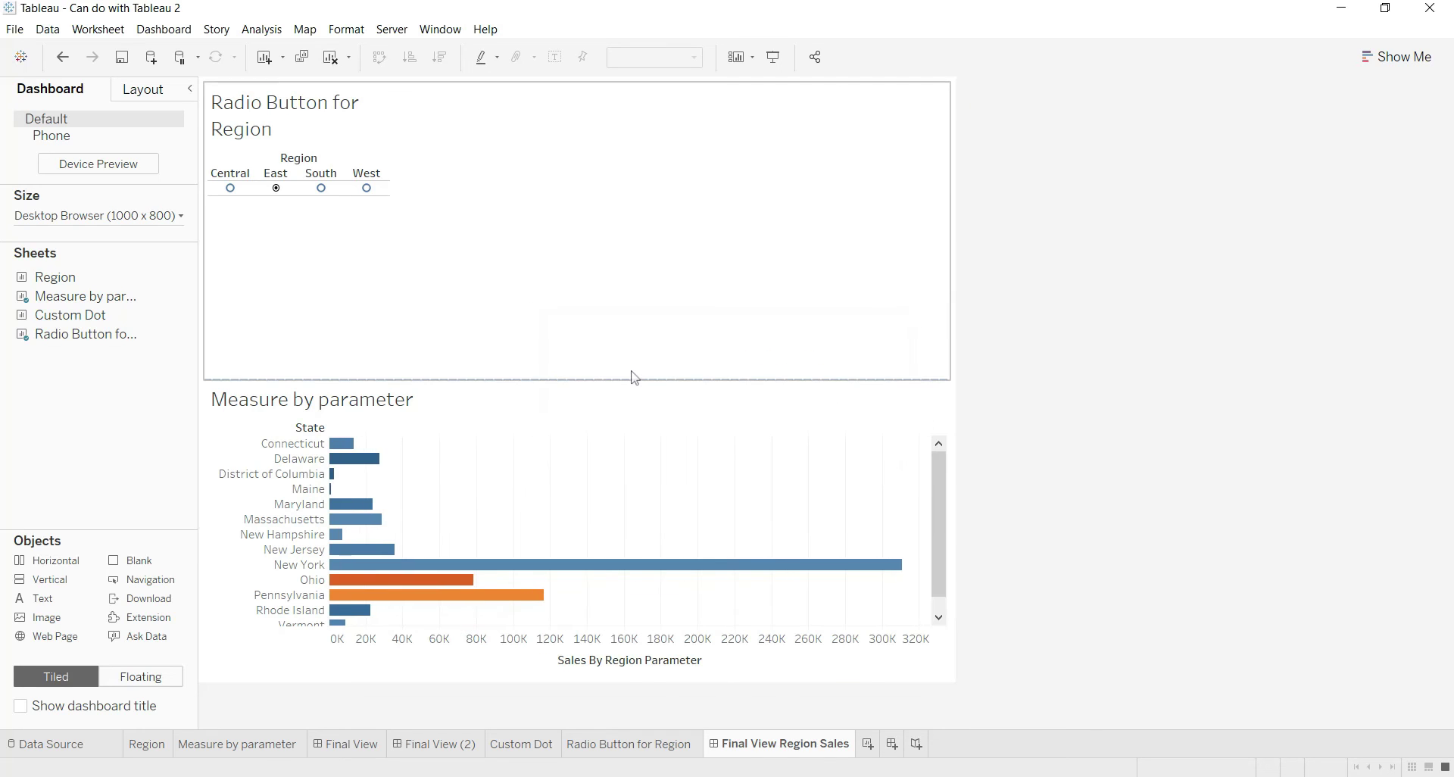
{"action": "left_click_drag", "start_coordinate": [636, 381], "coordinate": [659, 262]}
{"action": "left_click", "coordinate": [958, 136]}
{"action": "mouse_move", "coordinate": [1000, 194]}
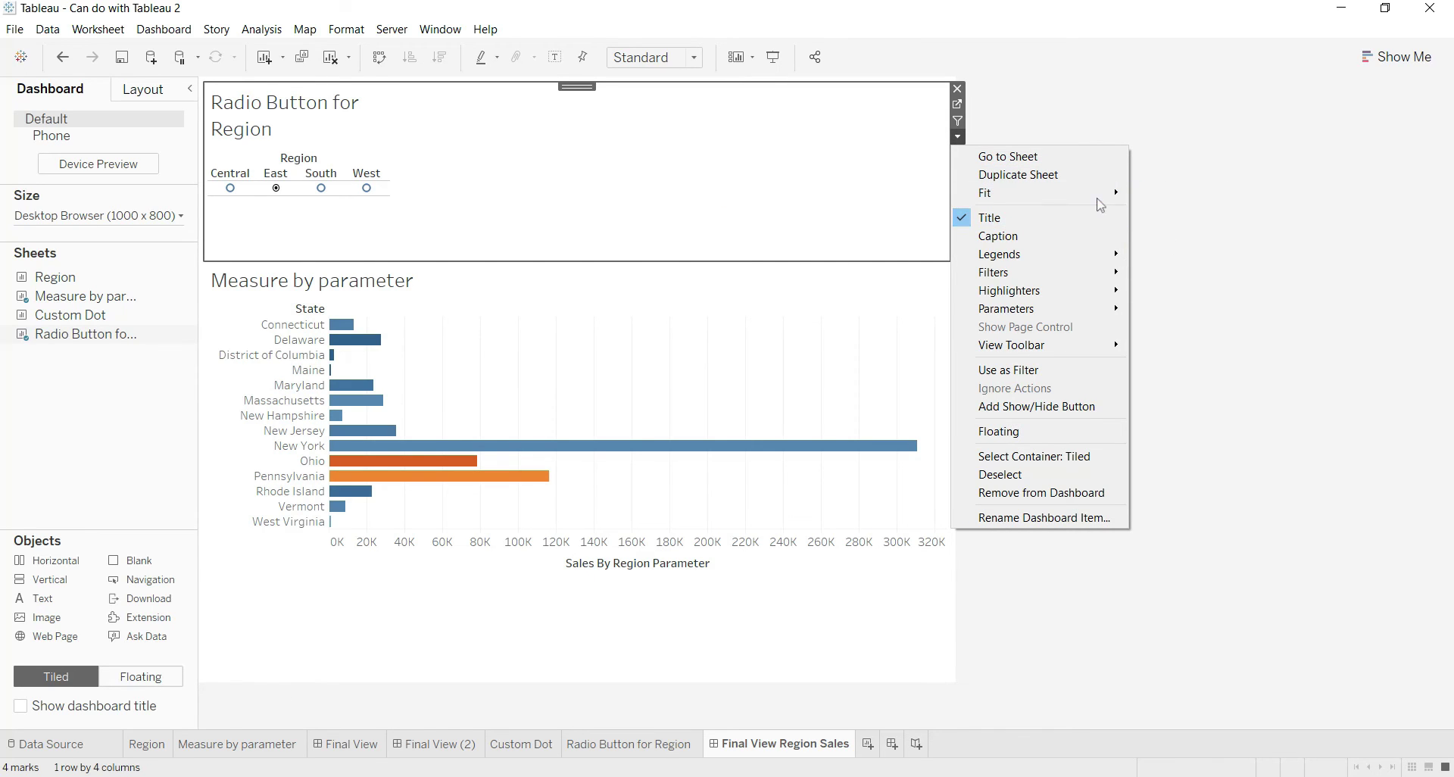
Fit the radio-button zone to Entire View and go to the Radio Button for Region worksheet.
{"action": "left_click", "coordinate": [1172, 250]}
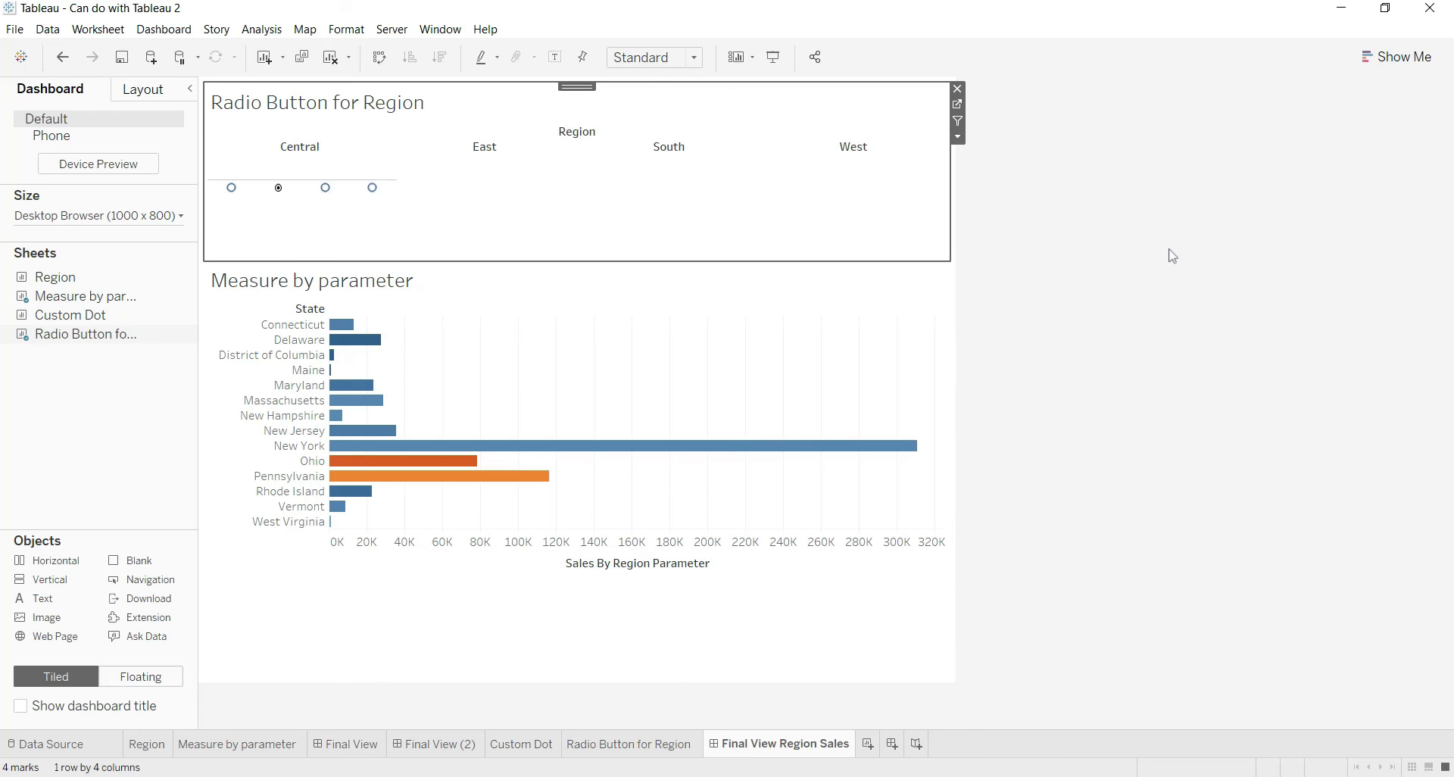
{"action": "left_click_drag", "start_coordinate": [422, 230], "coordinate": [403, 184]}
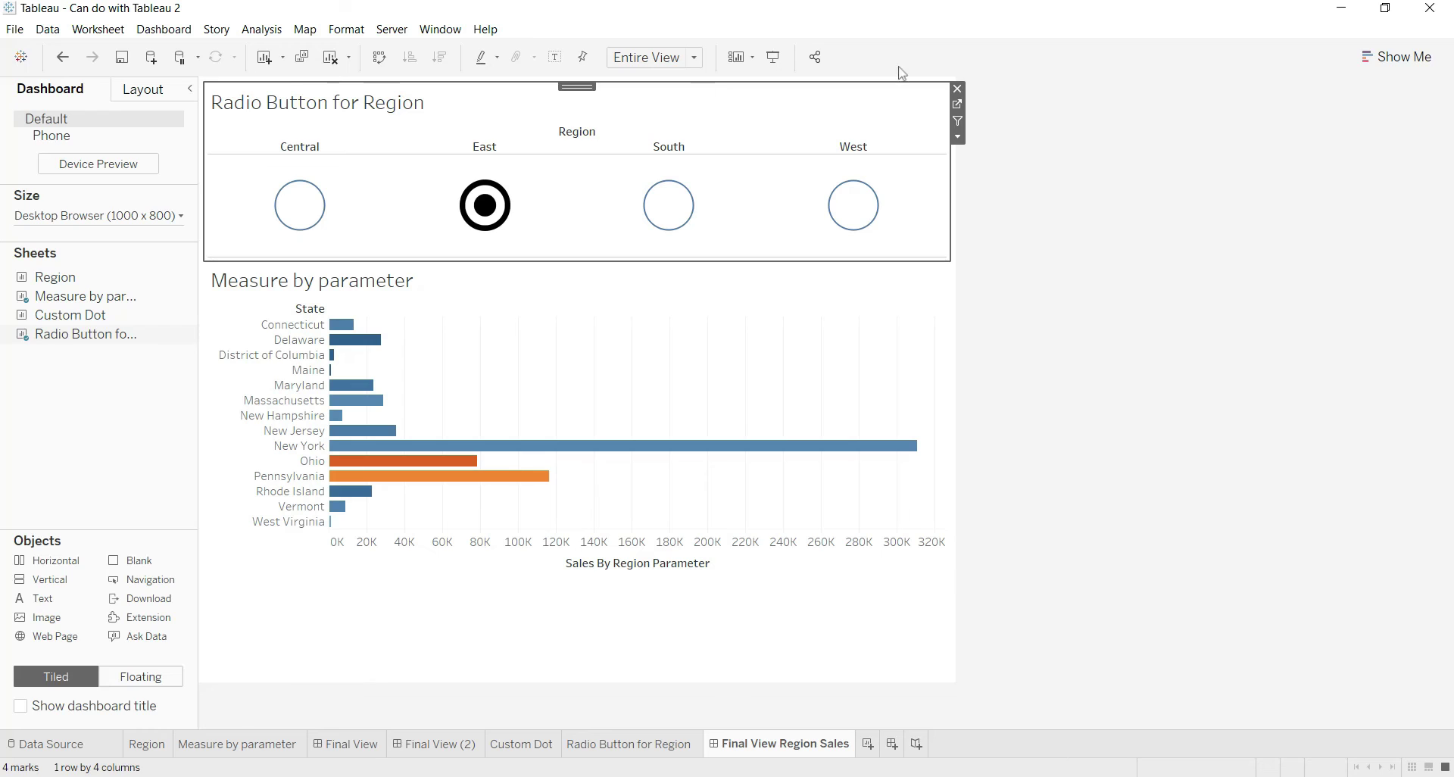
{"action": "left_click", "coordinate": [957, 106]}
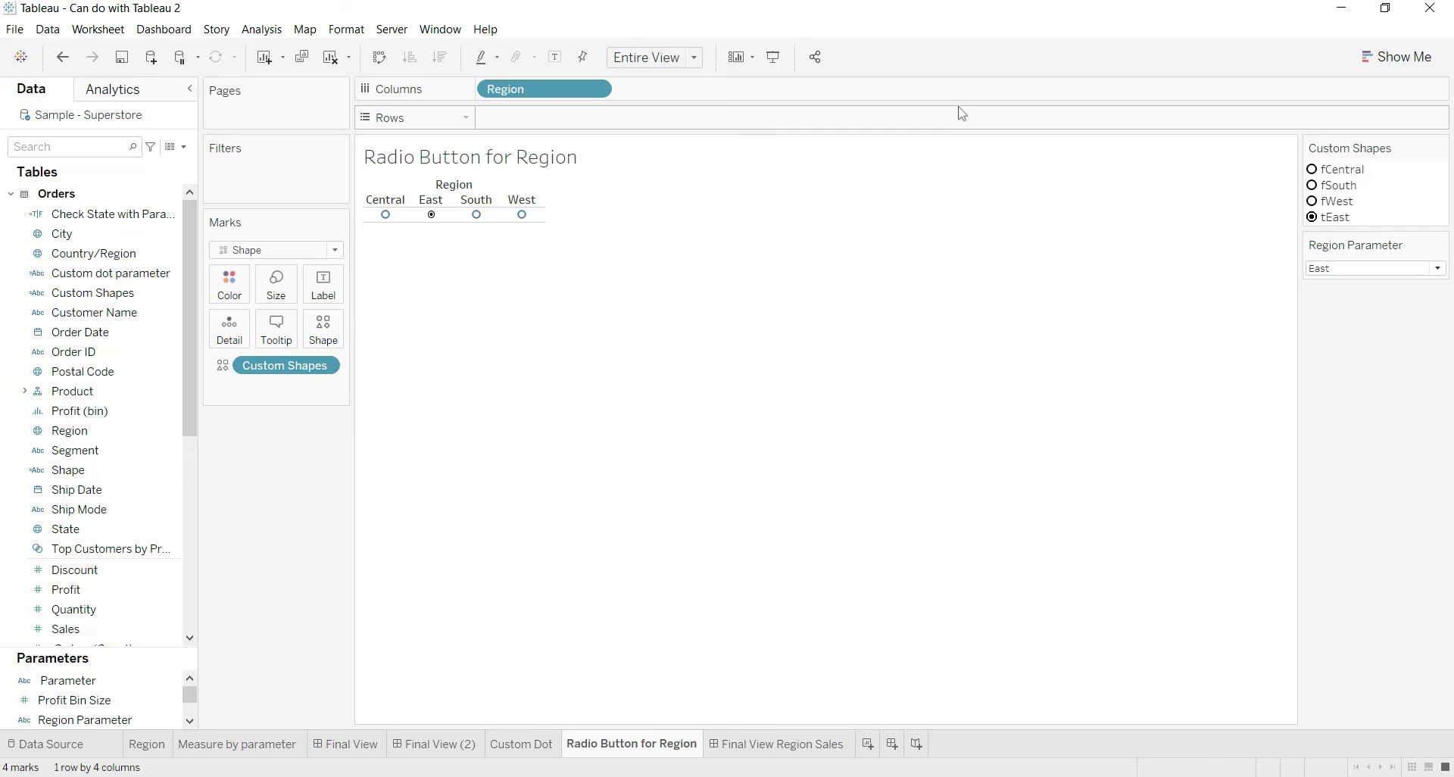
Color the radio marks black, shrink them slightly, and return to Final View Region Sales.
{"action": "left_click", "coordinate": [229, 285]}
{"action": "left_click", "coordinate": [236, 338]}
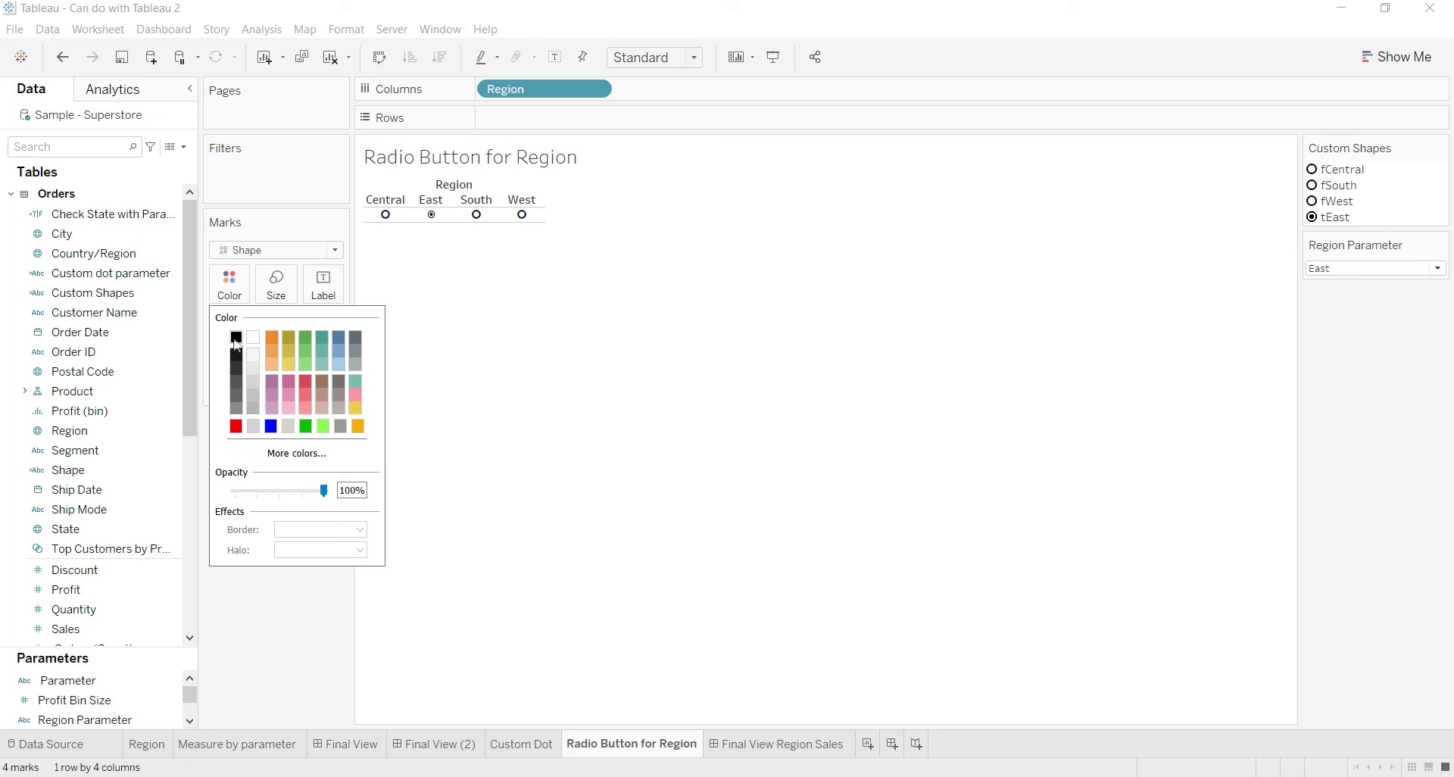
{"action": "left_click", "coordinate": [487, 304]}
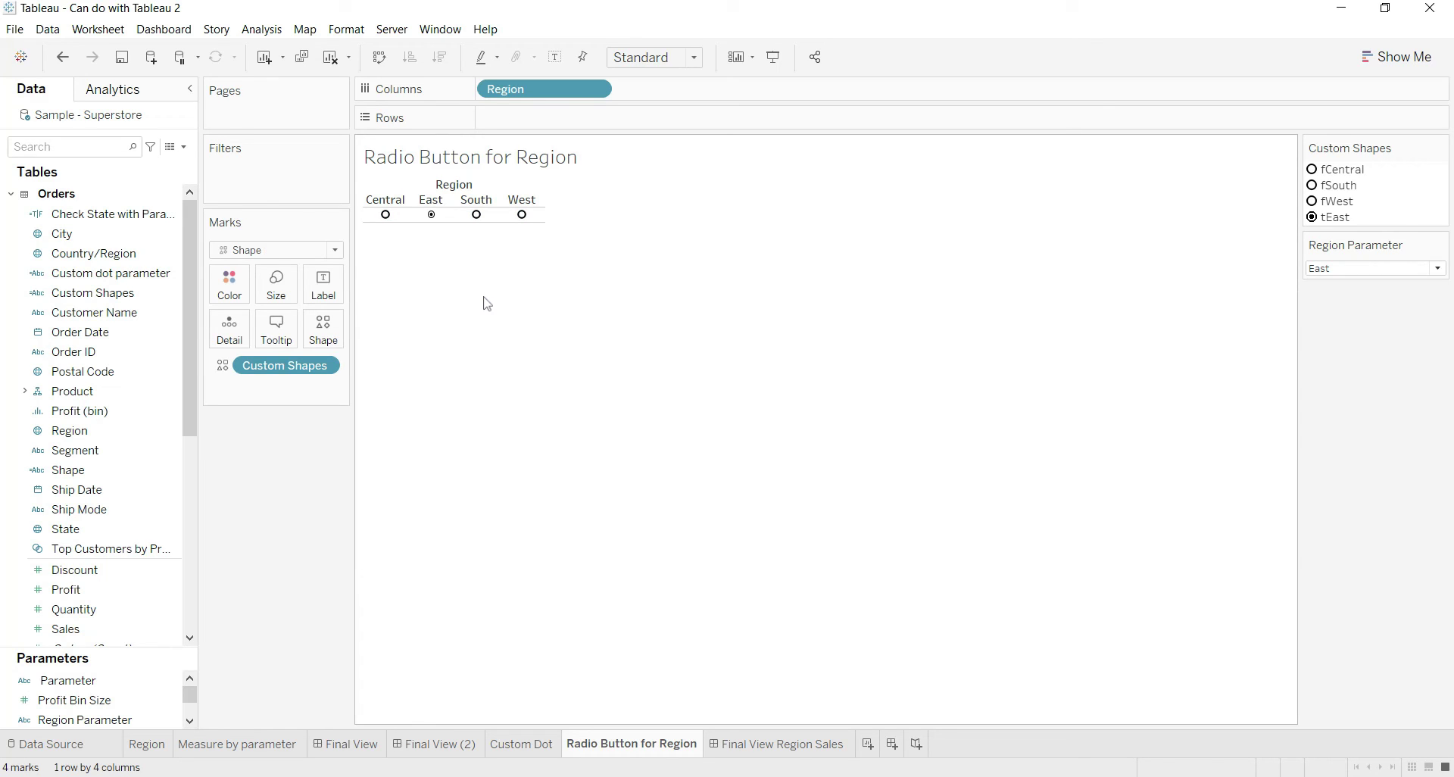
{"action": "left_click", "coordinate": [277, 287]}
{"action": "left_click_drag", "start_coordinate": [300, 338], "coordinate": [303, 335]}
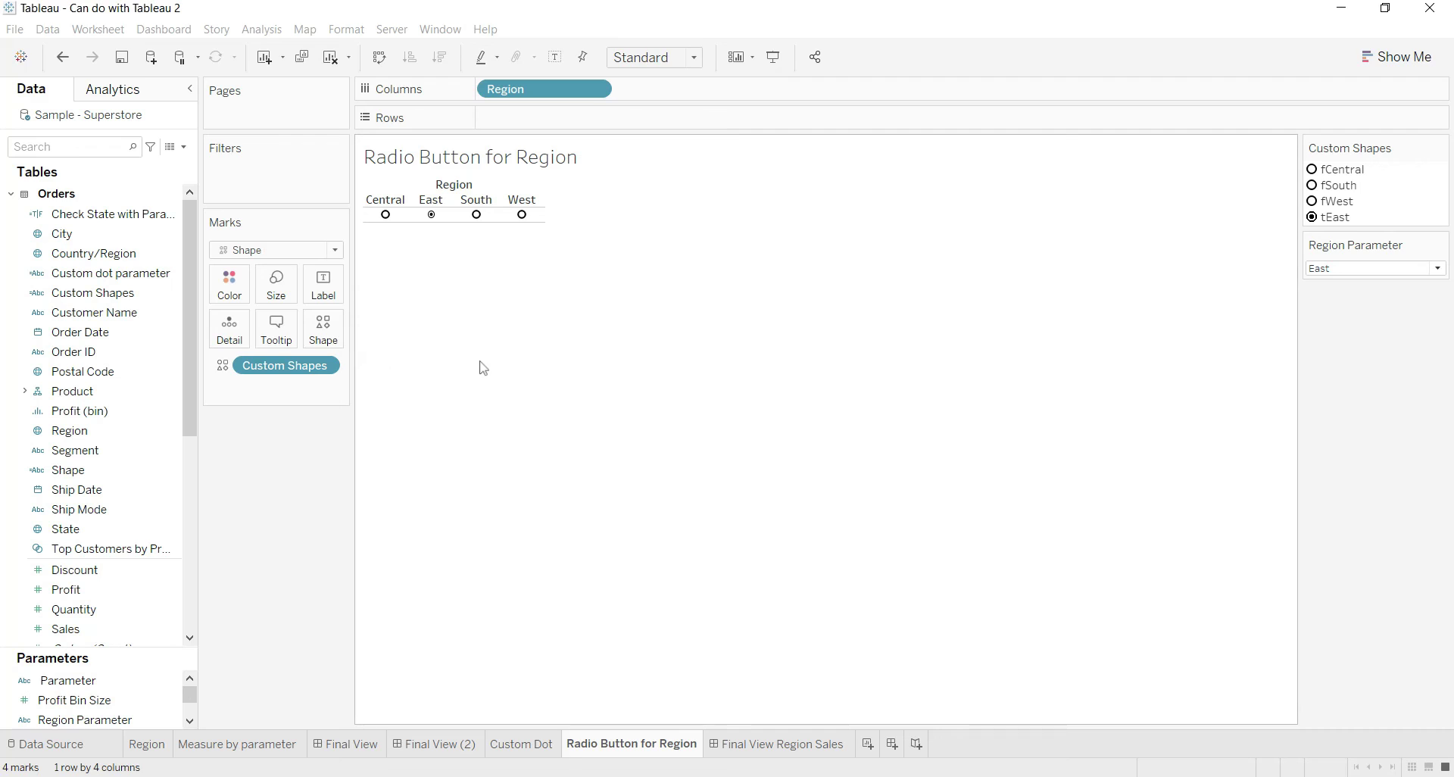
{"action": "left_click", "coordinate": [786, 745]}
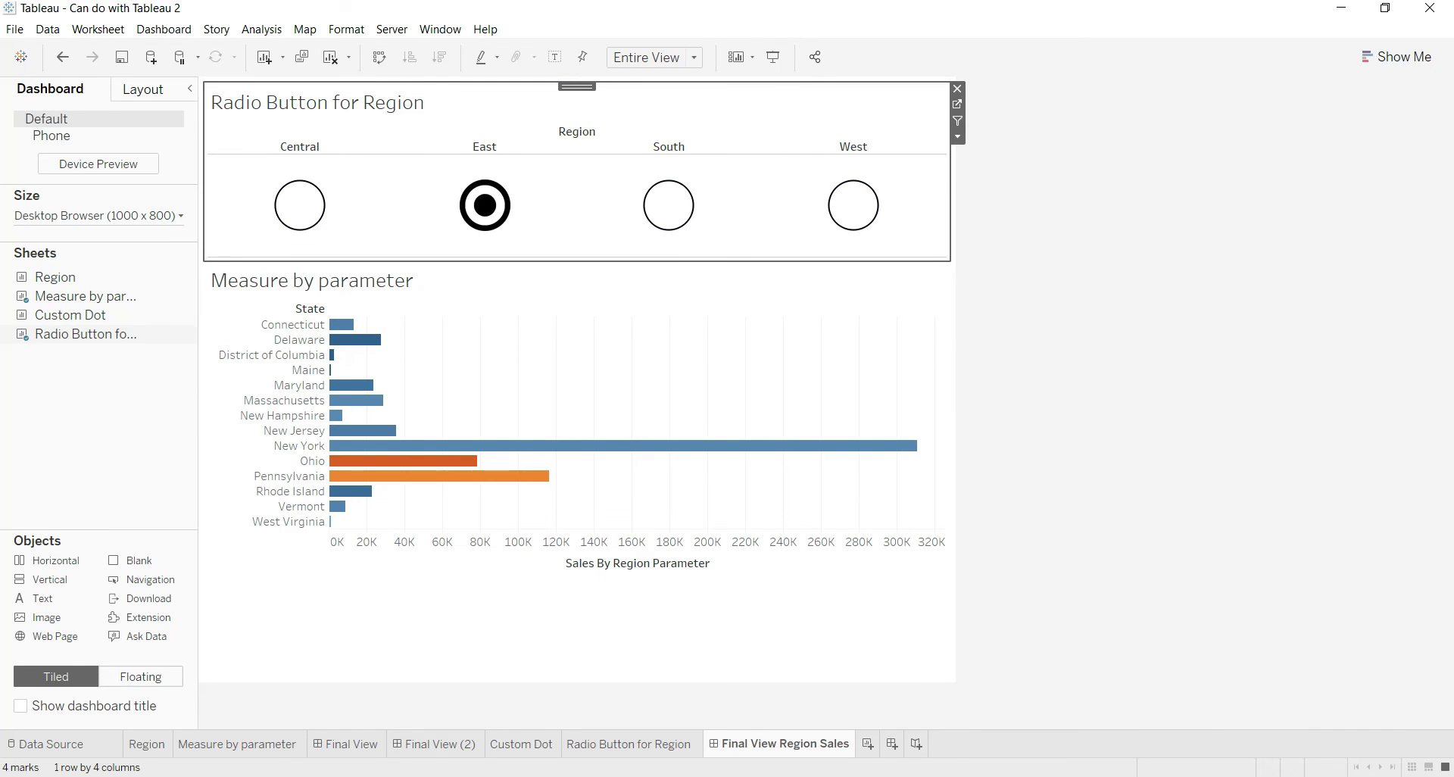
Pull the bar chart up under the radio buttons and test South on and off.
{"action": "left_click", "coordinate": [575, 383]}
{"action": "left_click_drag", "start_coordinate": [572, 213], "coordinate": [578, 194]}
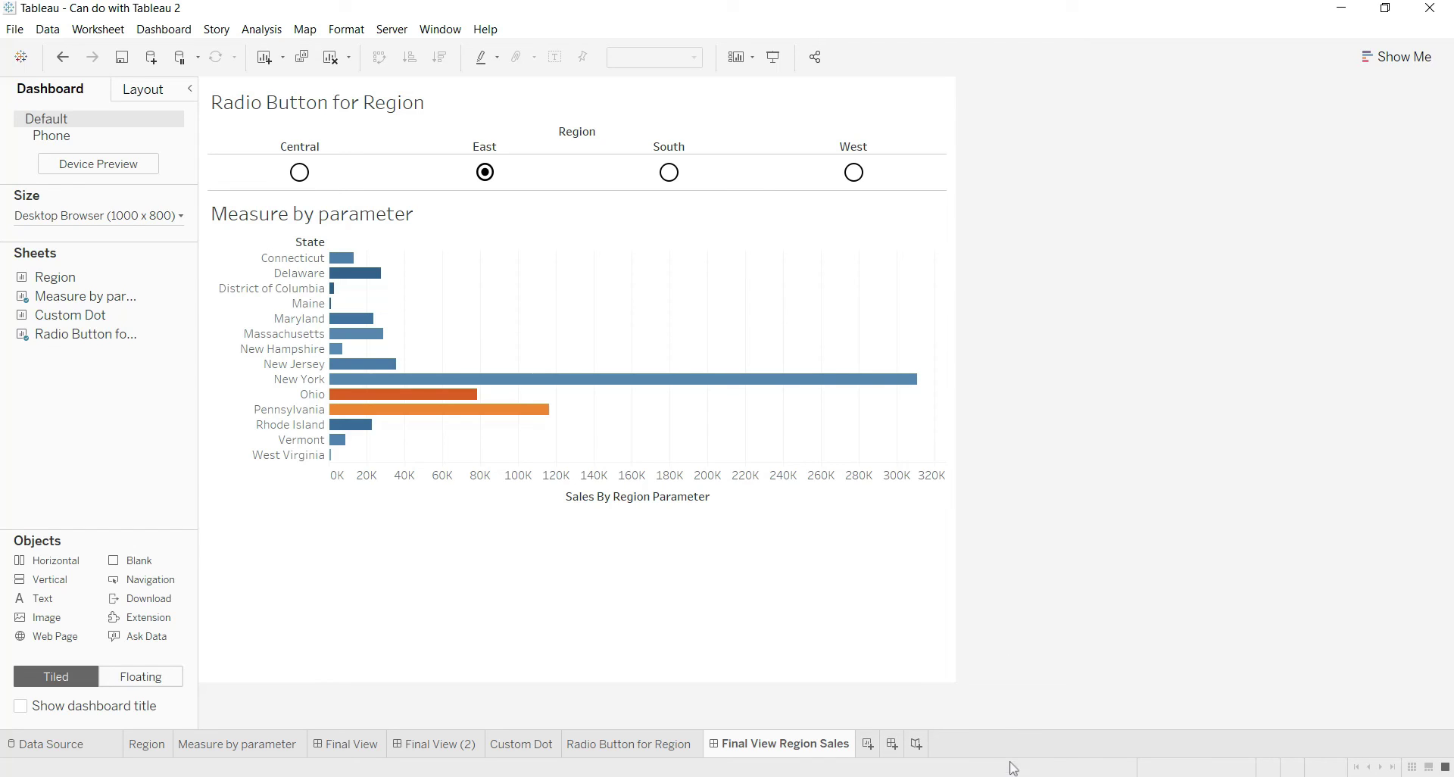
{"action": "left_click", "coordinate": [669, 173]}
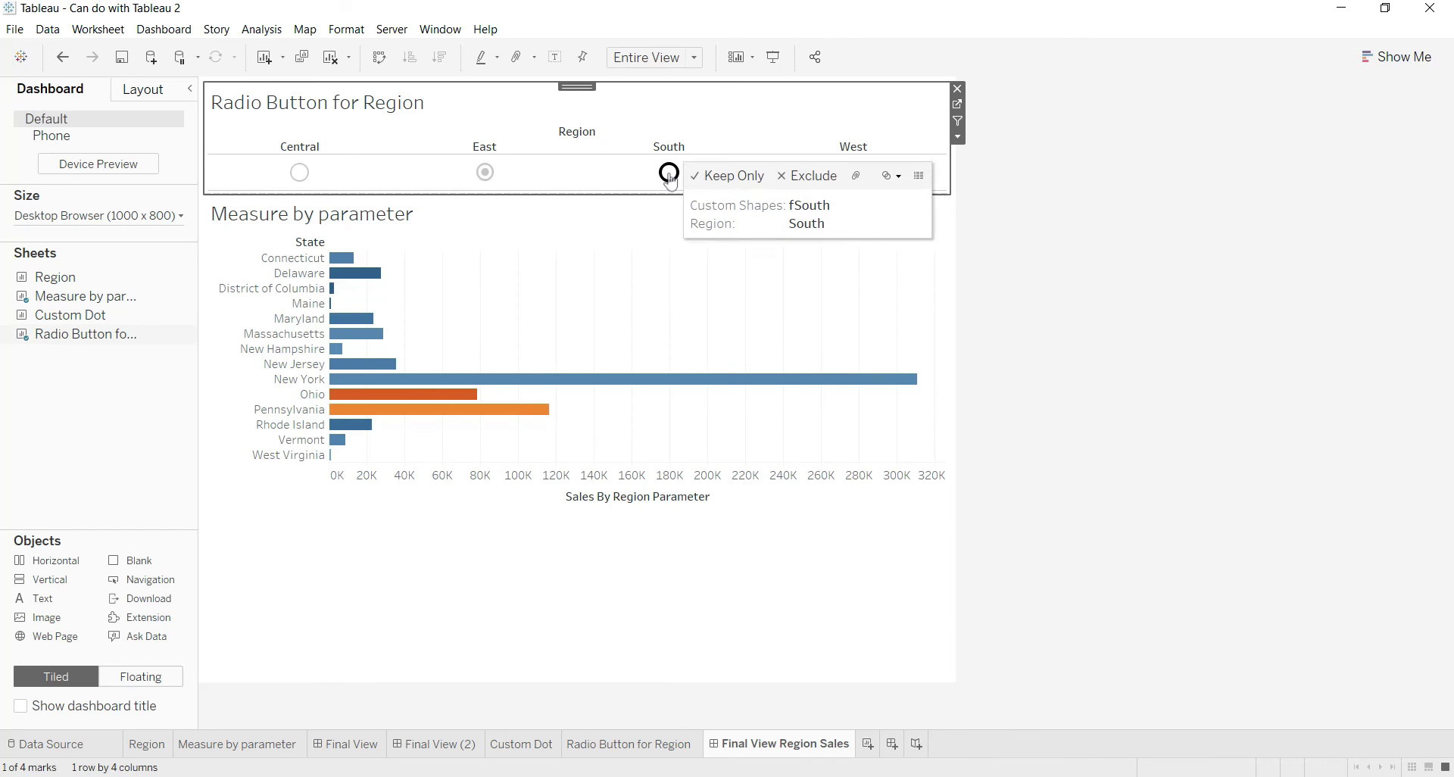
{"action": "left_click", "coordinate": [670, 175]}
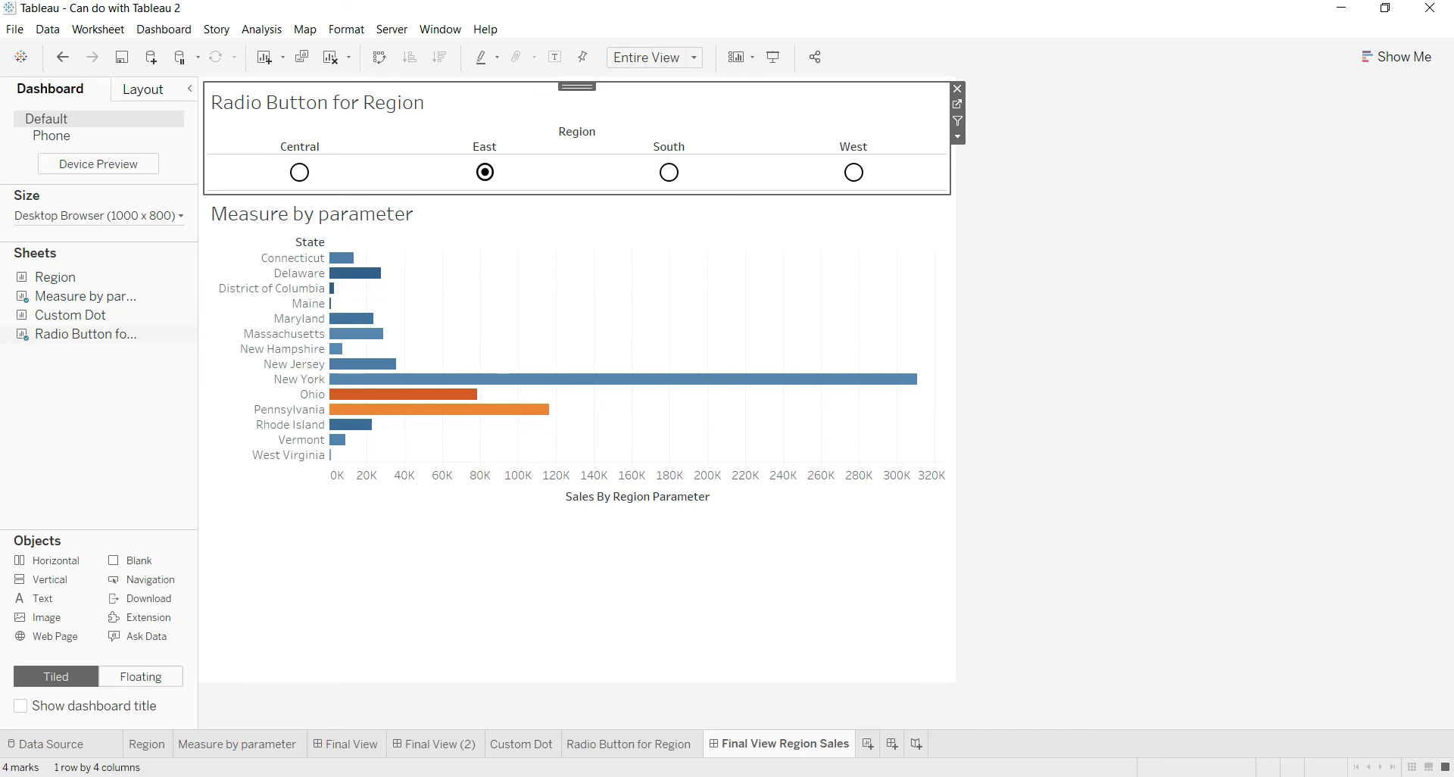
Replace the radio sheet's title with 'Regional Sales', formatted in Tableau Bold and centre-aligned.
{"action": "double_click", "coordinate": [357, 104]}
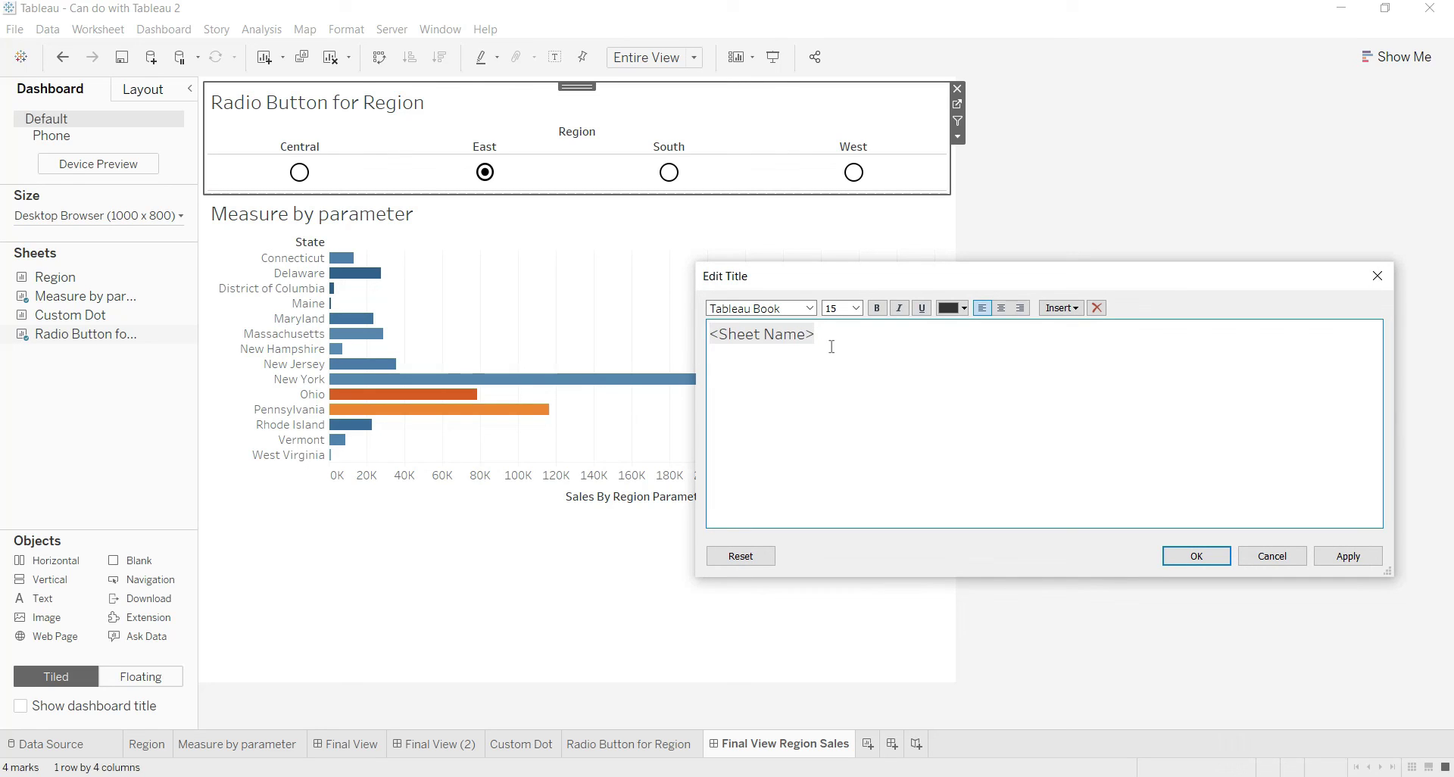
{"action": "left_click_drag", "start_coordinate": [832, 346], "coordinate": [678, 332]}
{"action": "type", "text": "Regional Sal"}
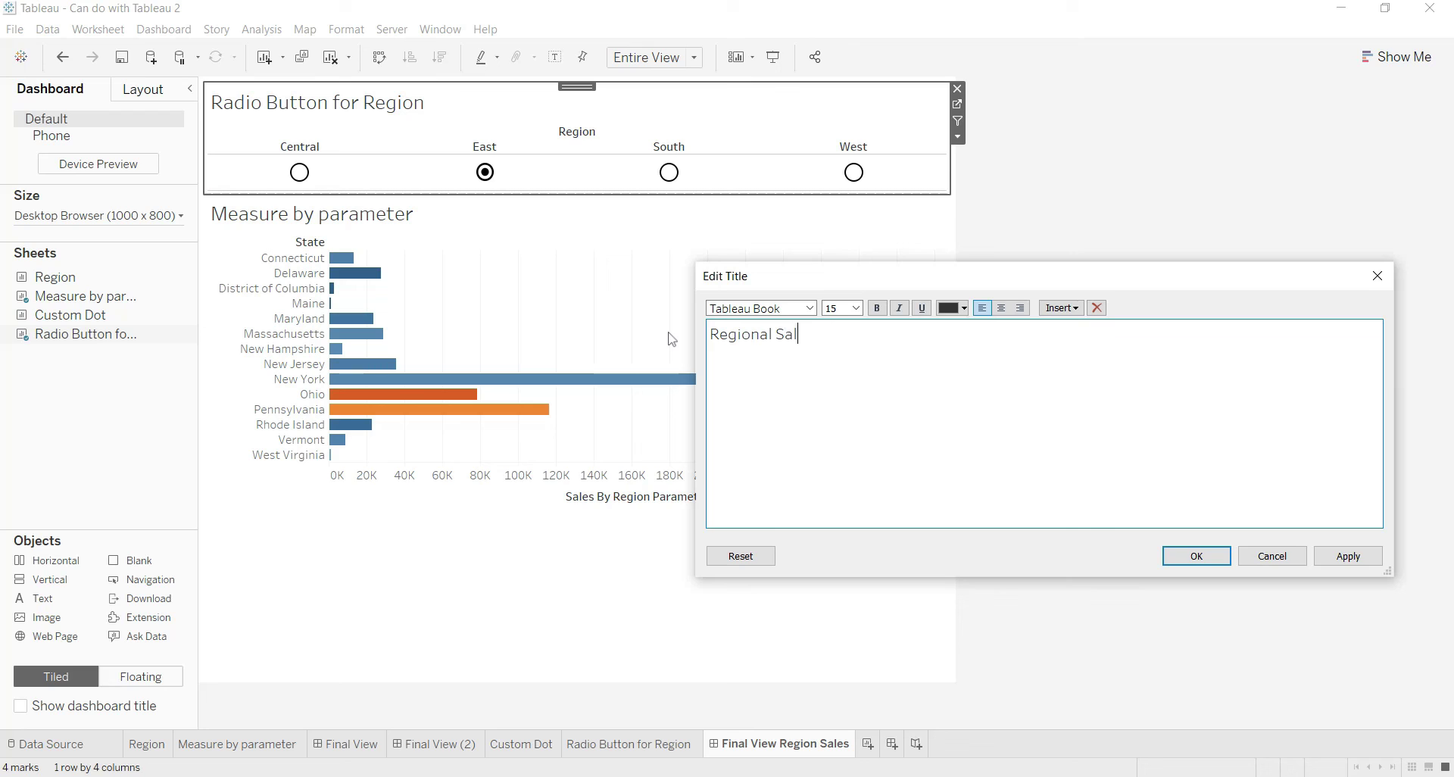
{"action": "type", "text": "es"}
{"action": "left_click_drag", "start_coordinate": [824, 342], "coordinate": [674, 318]}
{"action": "left_click", "coordinate": [746, 308]}
{"action": "left_click", "coordinate": [810, 307]}
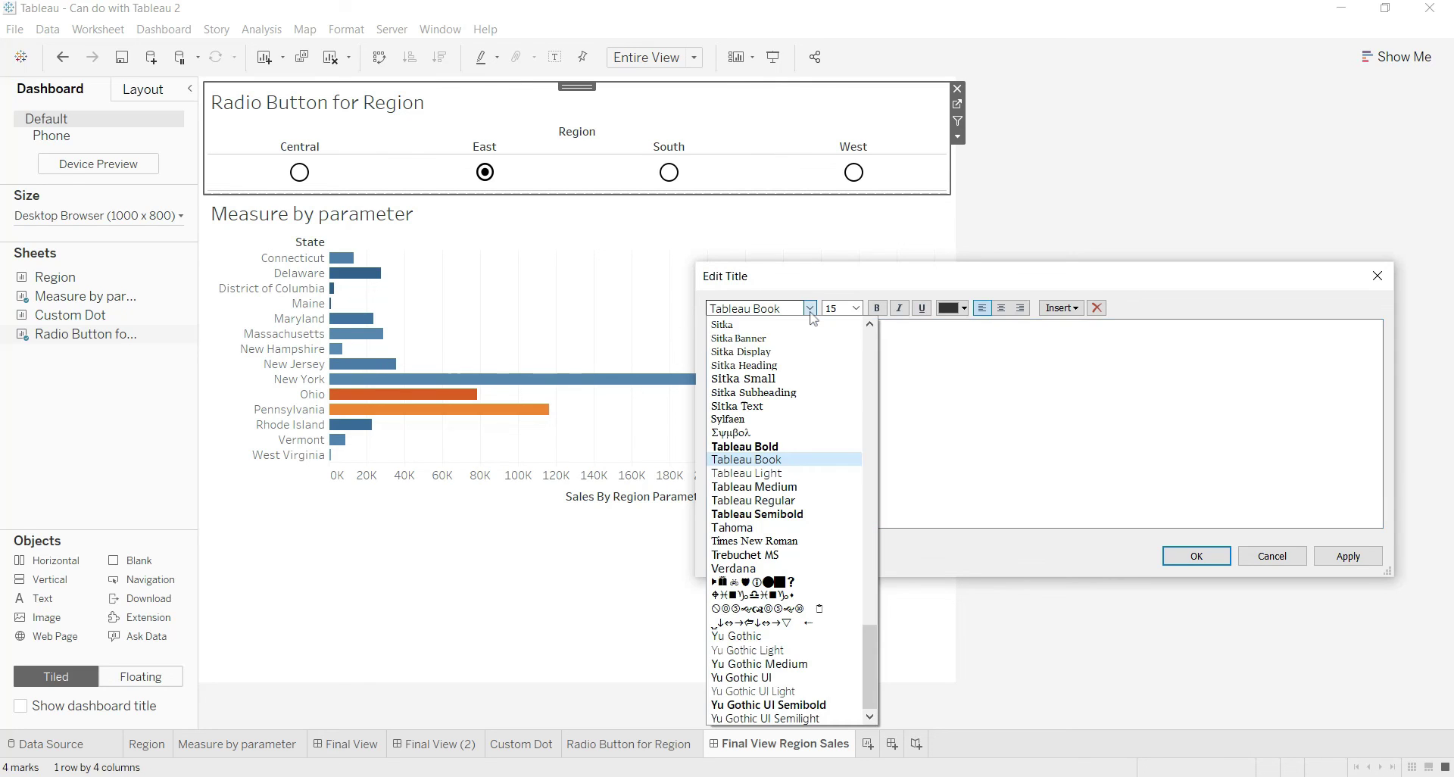
{"action": "left_click", "coordinate": [746, 447]}
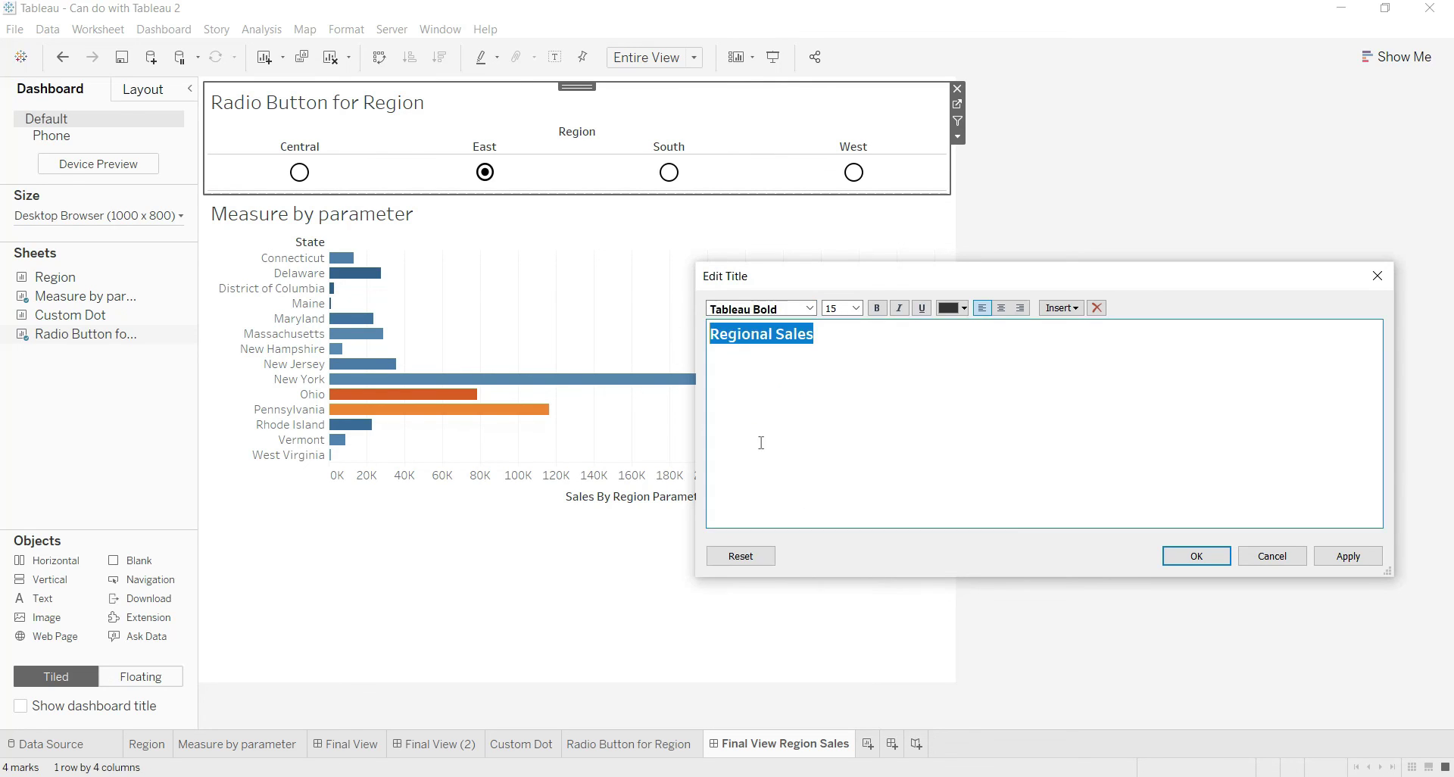
{"action": "left_click", "coordinate": [1001, 308]}
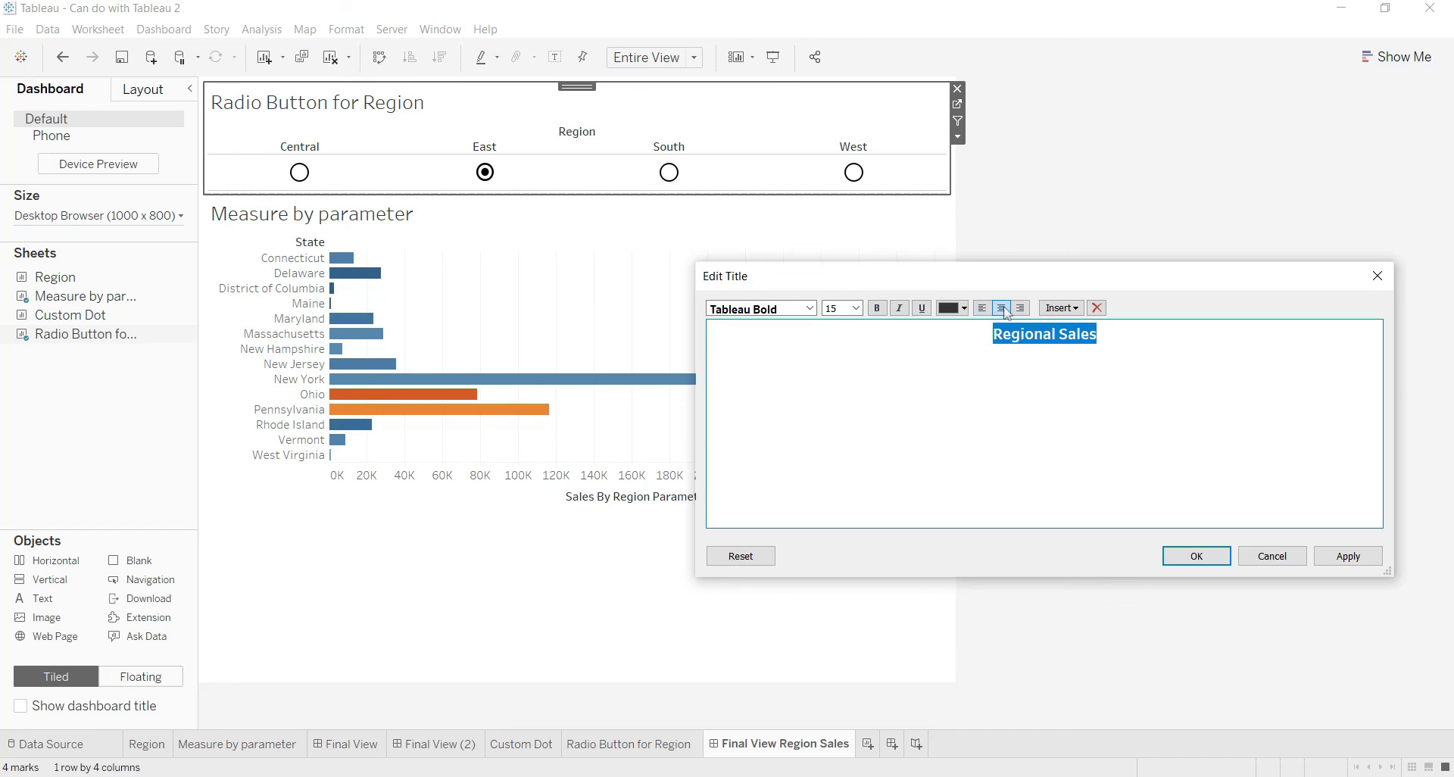
{"action": "left_click", "coordinate": [1342, 558]}
{"action": "left_click", "coordinate": [1198, 556]}
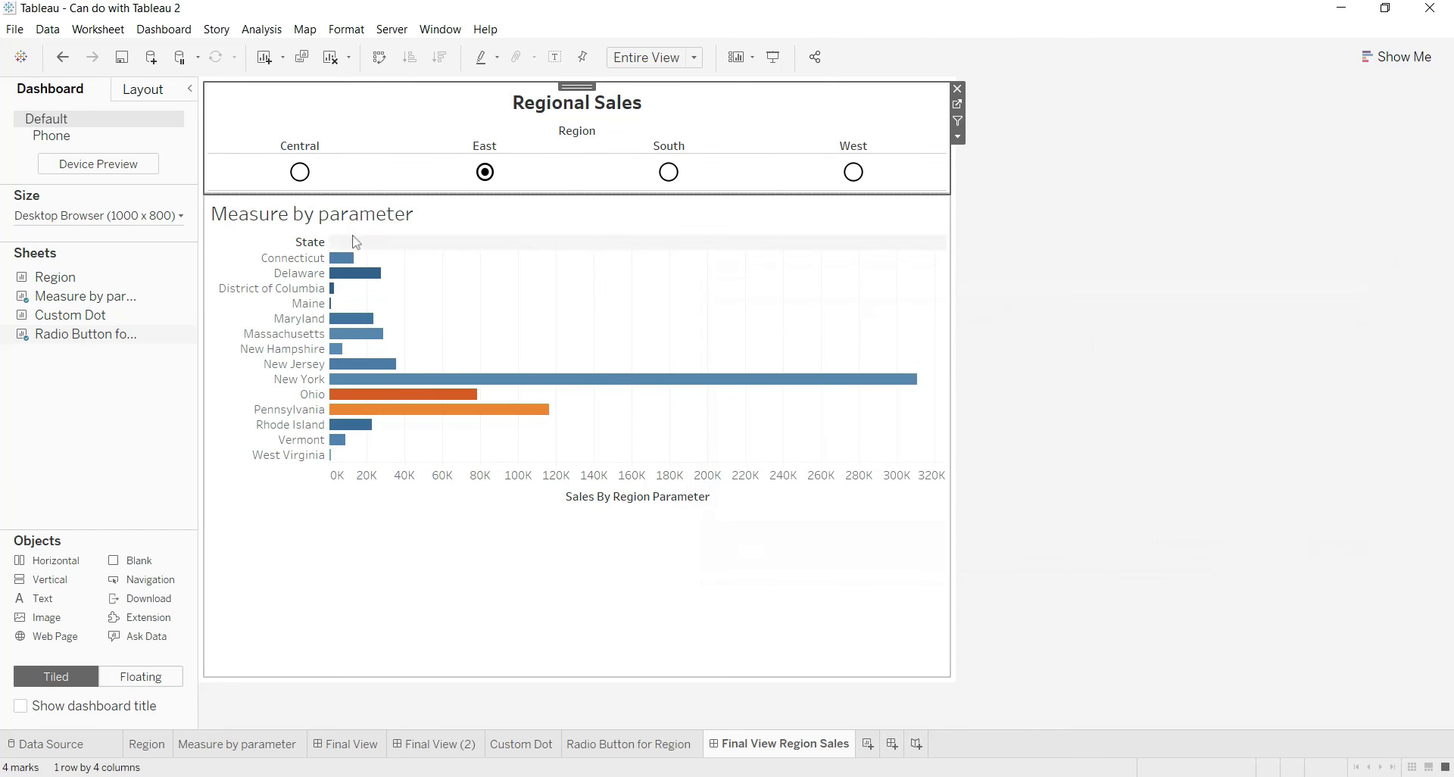
Hide the Measure by parameter title on the bar chart and deselect the chart.
{"action": "right_click", "coordinate": [325, 218]}
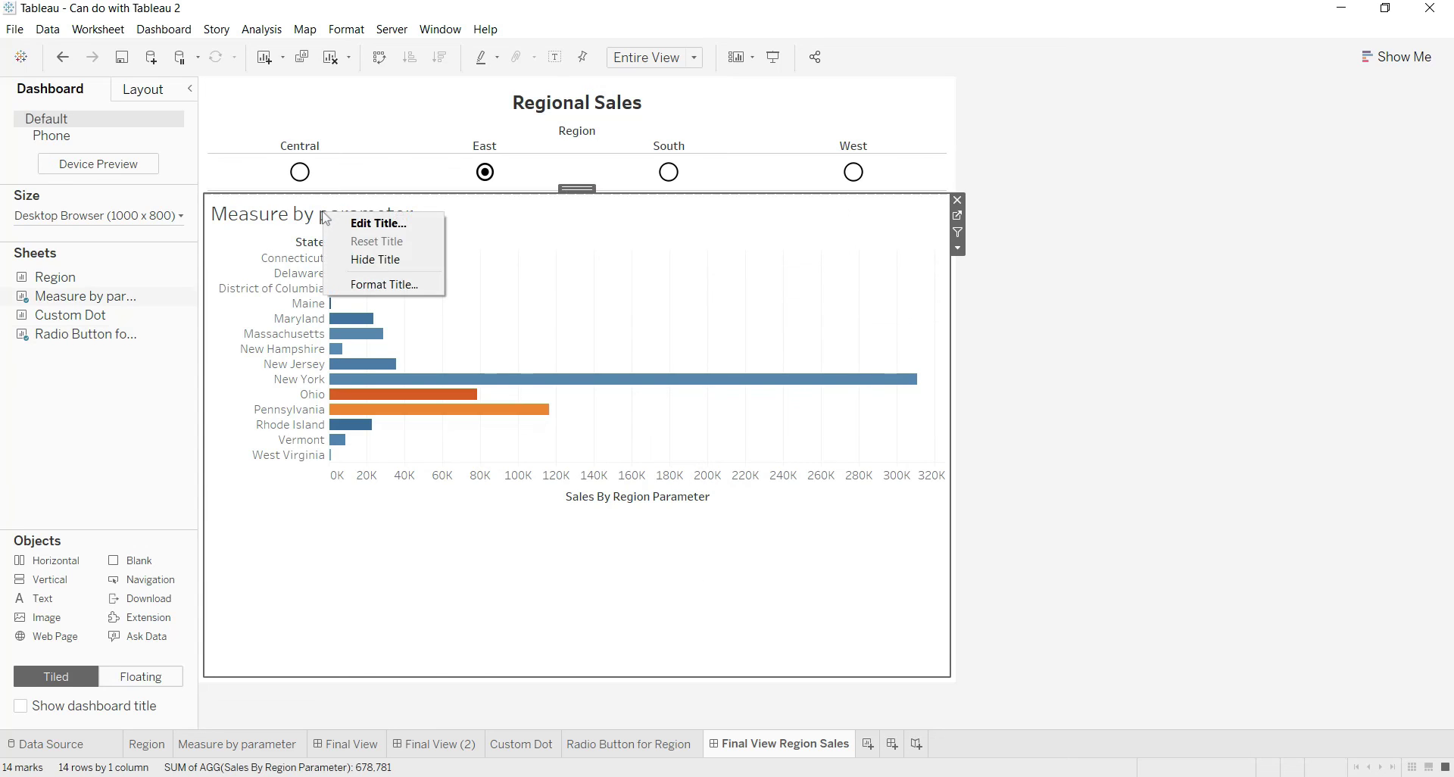
{"action": "left_click", "coordinate": [369, 260]}
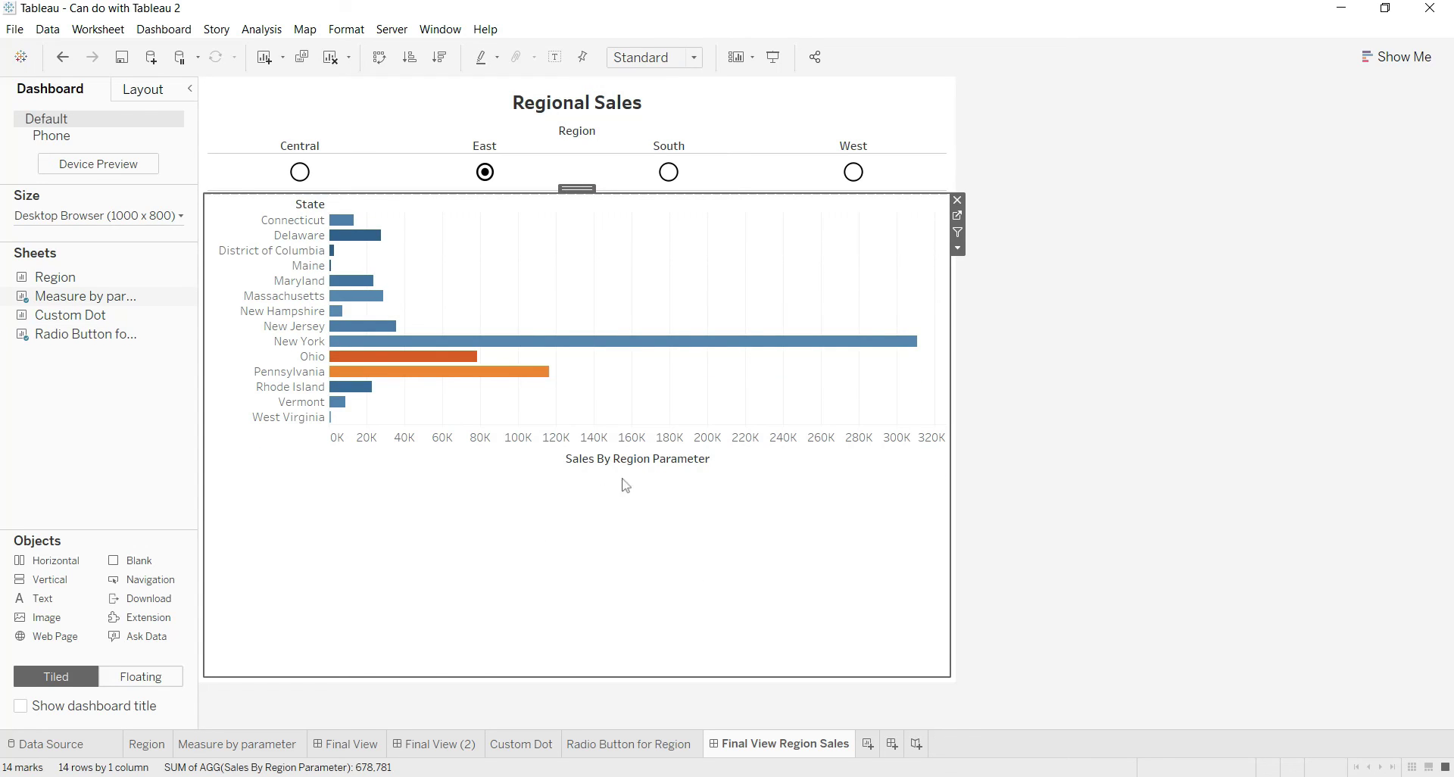
{"action": "left_click", "coordinate": [1149, 317]}
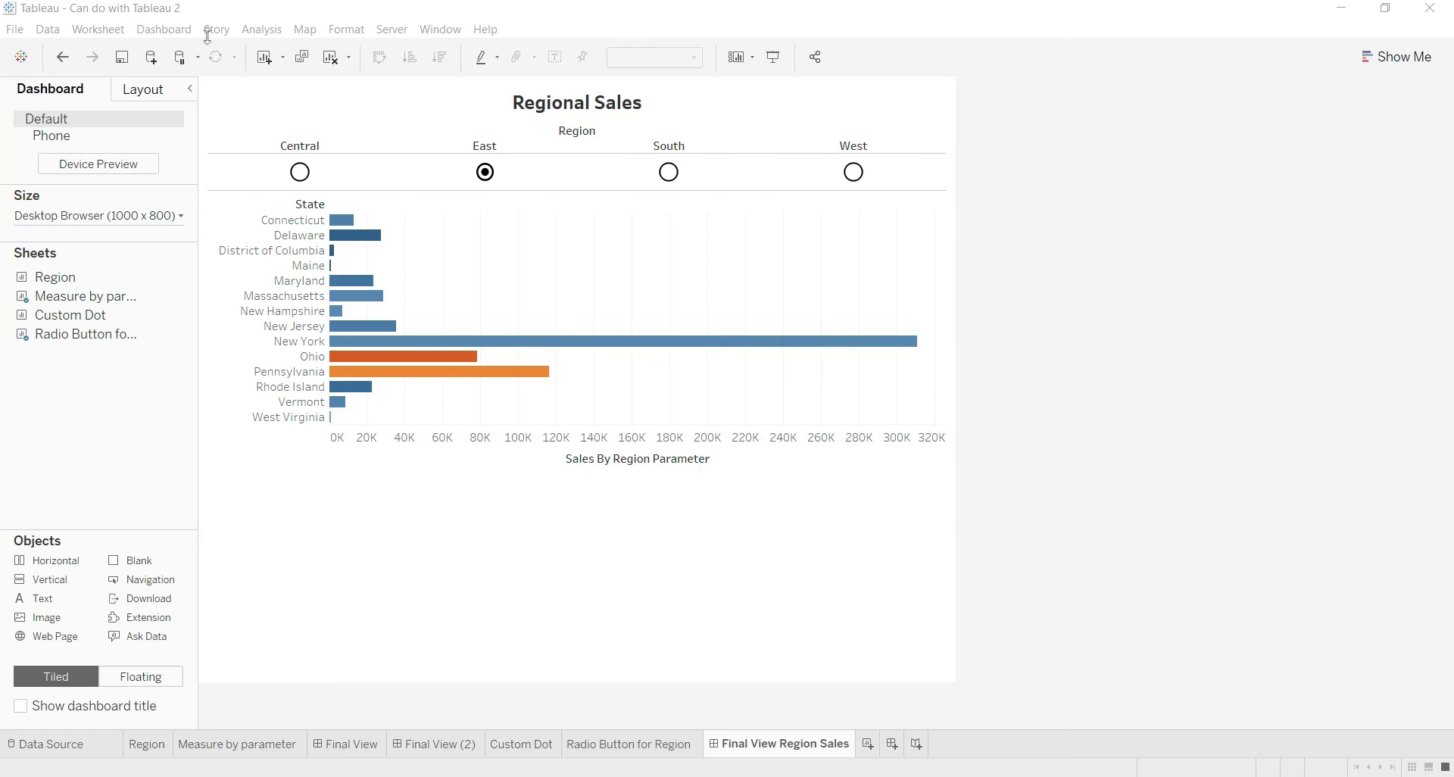
{"action": "left_click", "coordinate": [174, 29]}
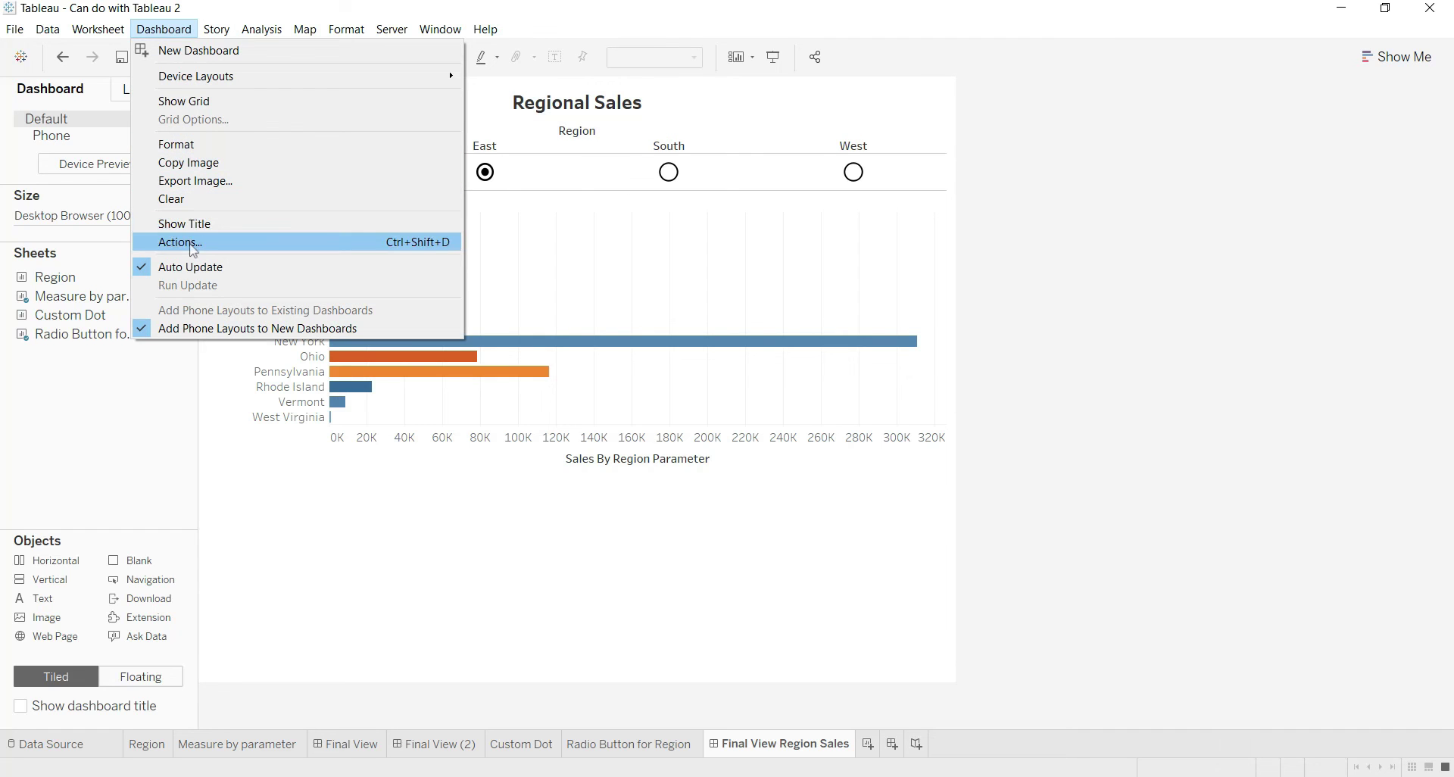
Start a new Change Parameter action for this dashboard, named Region Parameter Action.
{"action": "key", "text": "Escape"}
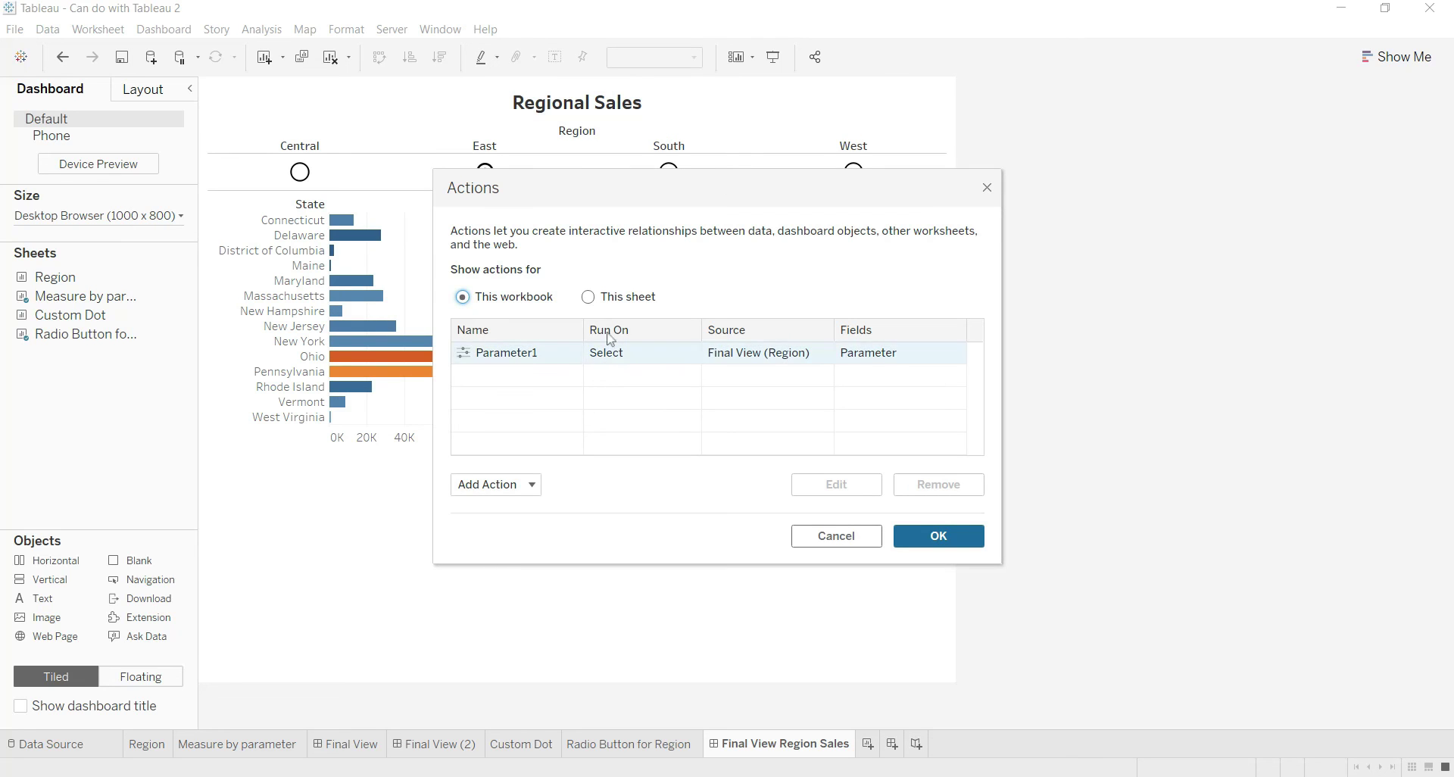
{"action": "left_click", "coordinate": [592, 296]}
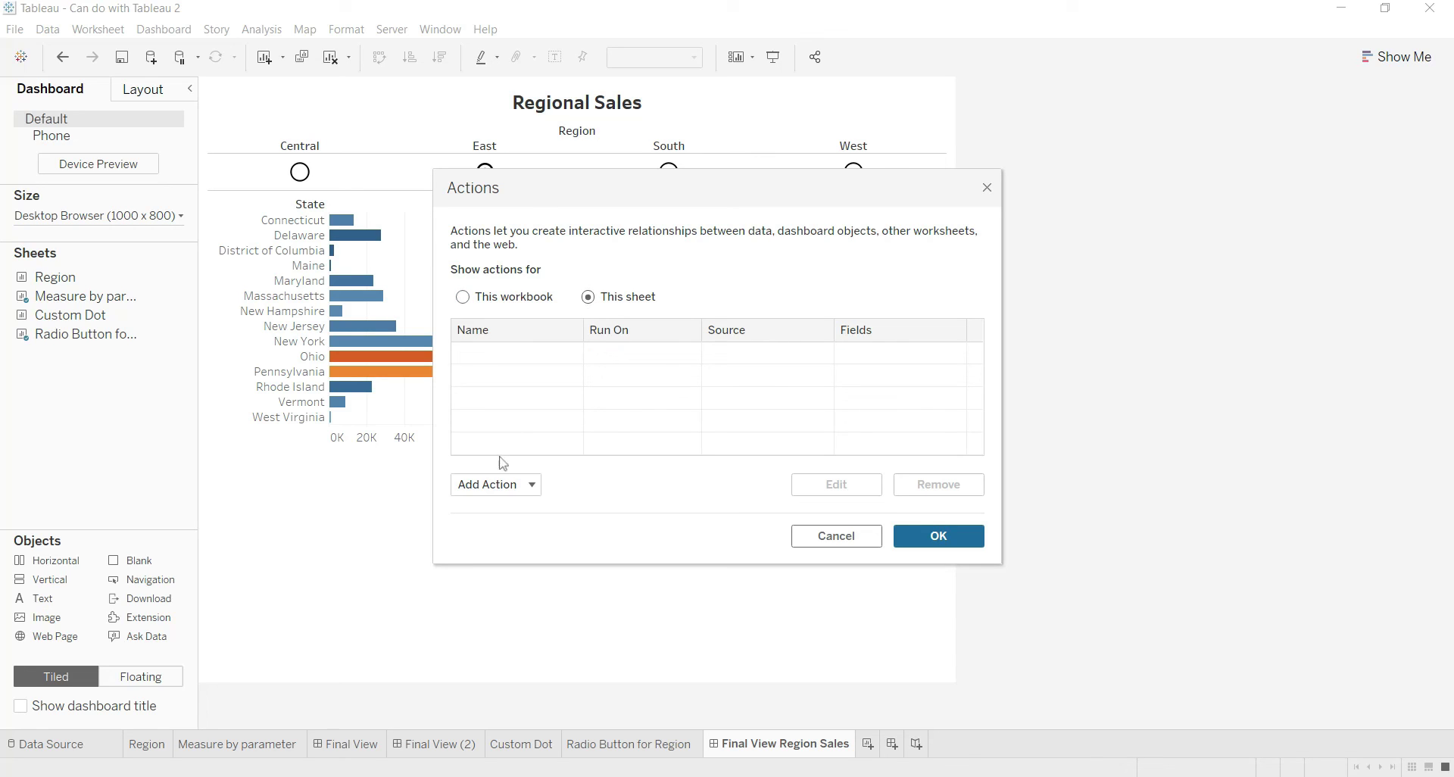
{"action": "left_click", "coordinate": [493, 488]}
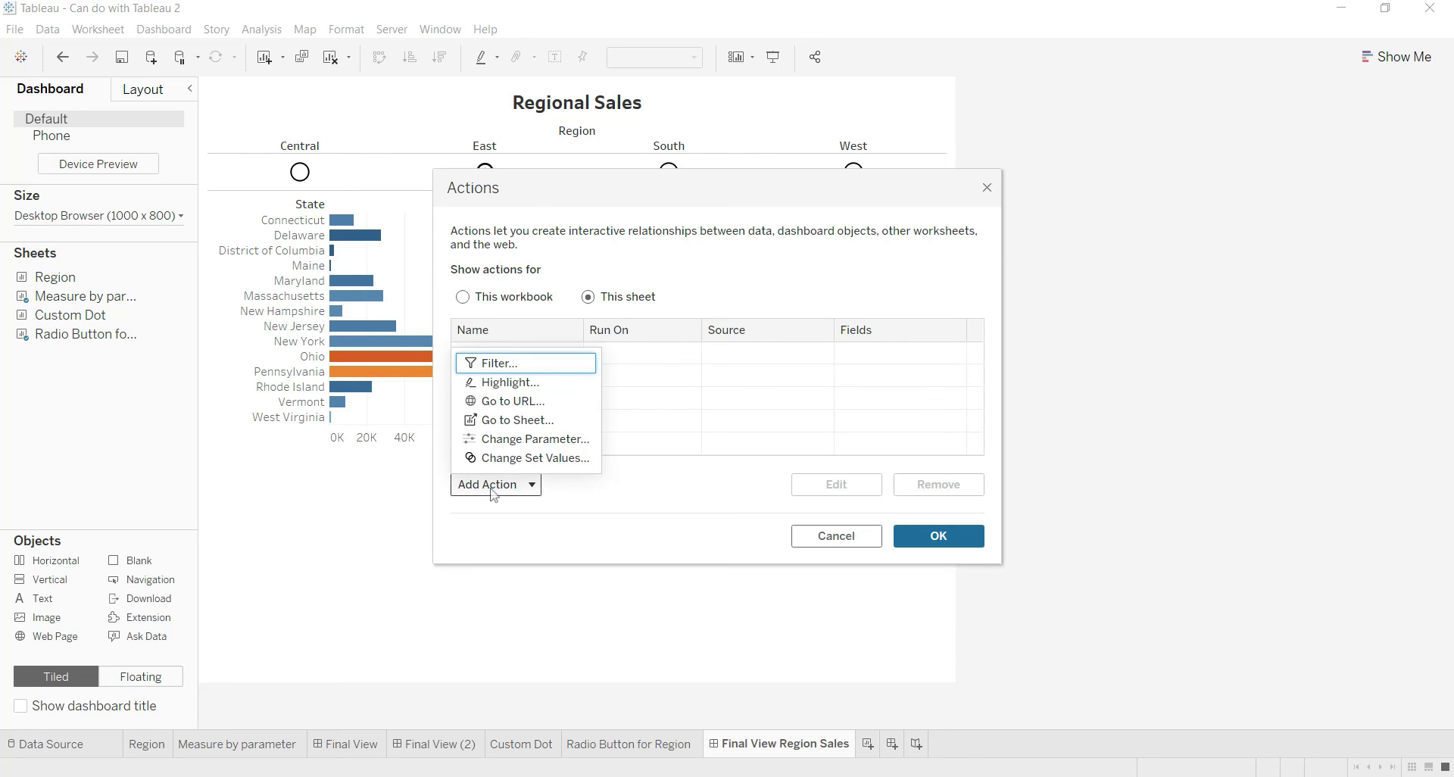
{"action": "left_click", "coordinate": [510, 439]}
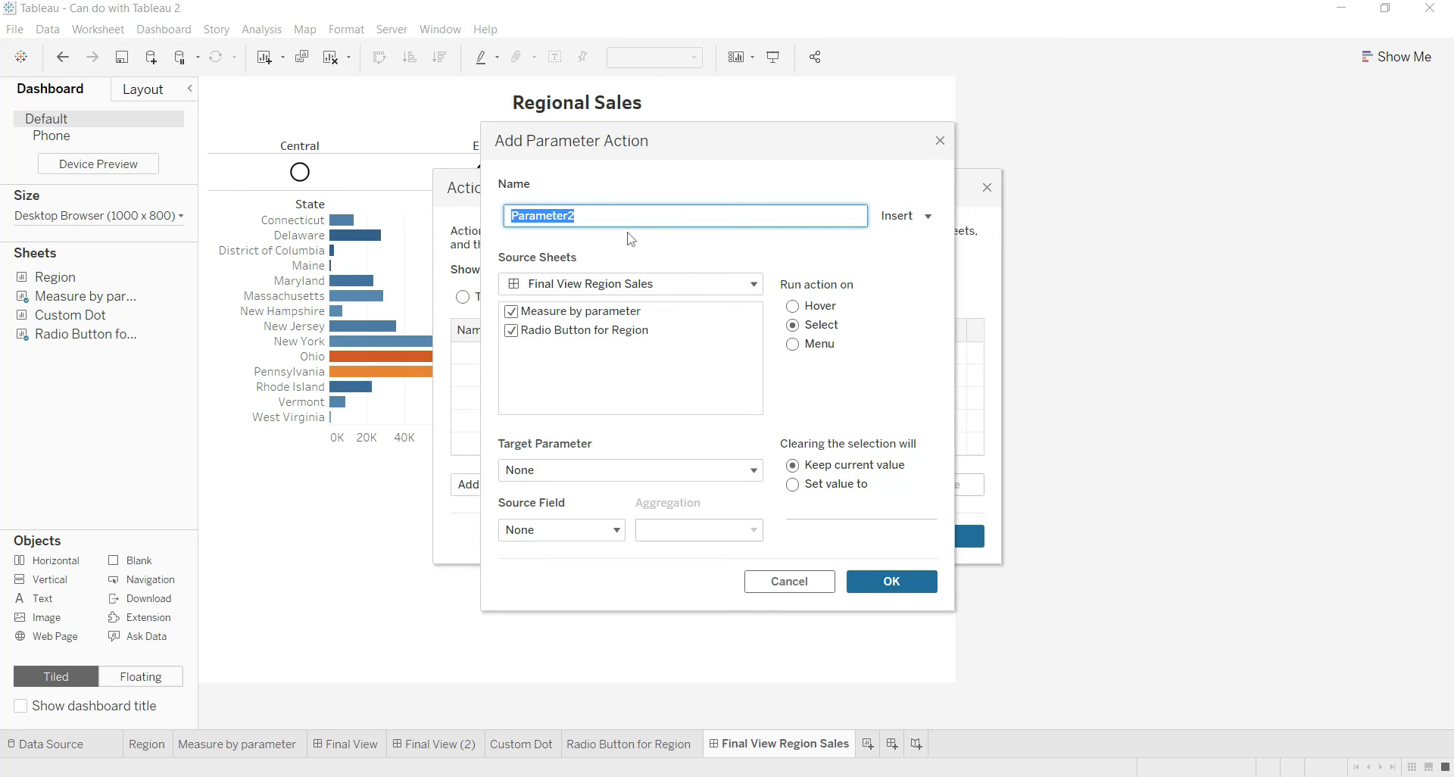
{"action": "type", "text": "Region"}
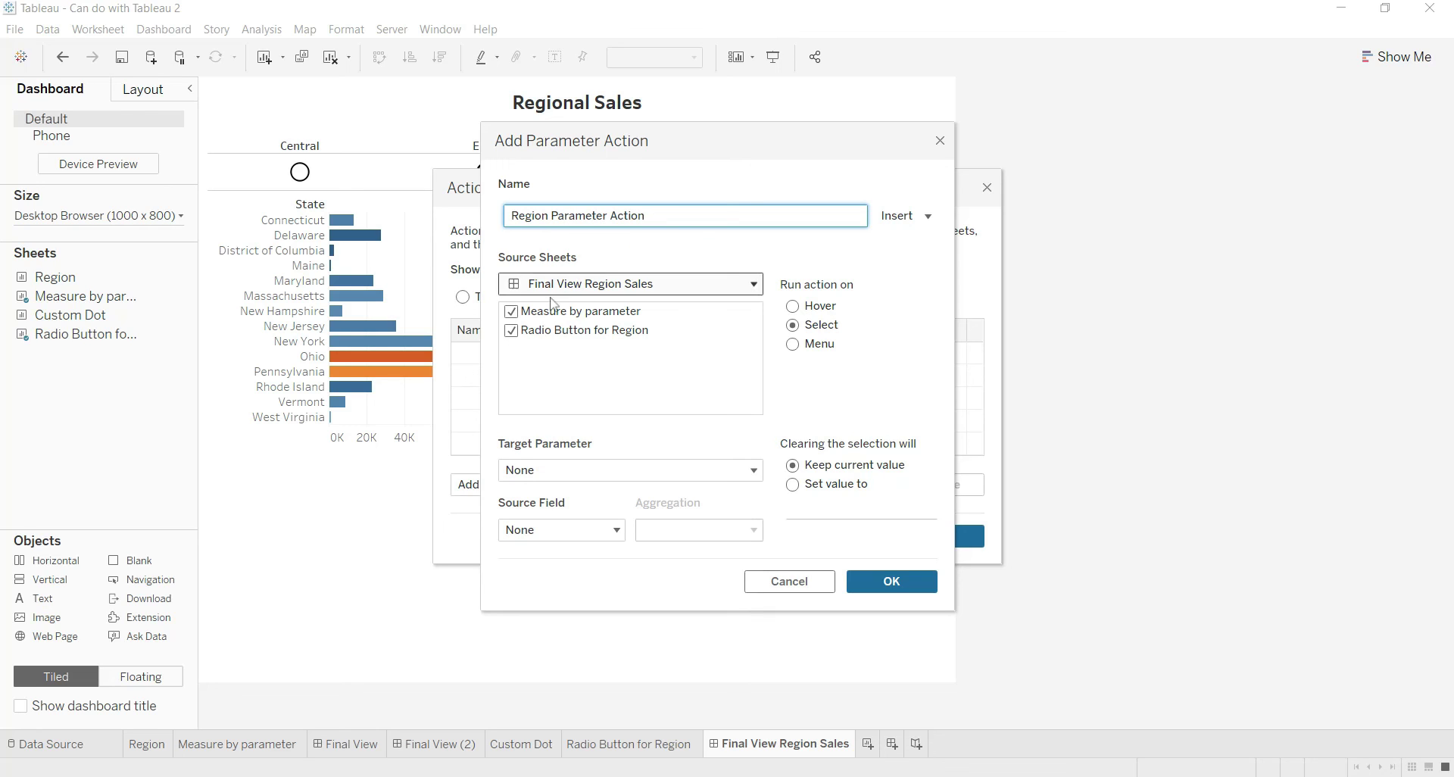
Use only Radio Button for Region as source, target Region Parameter from the Region field, and save.
{"action": "left_click", "coordinate": [512, 331]}
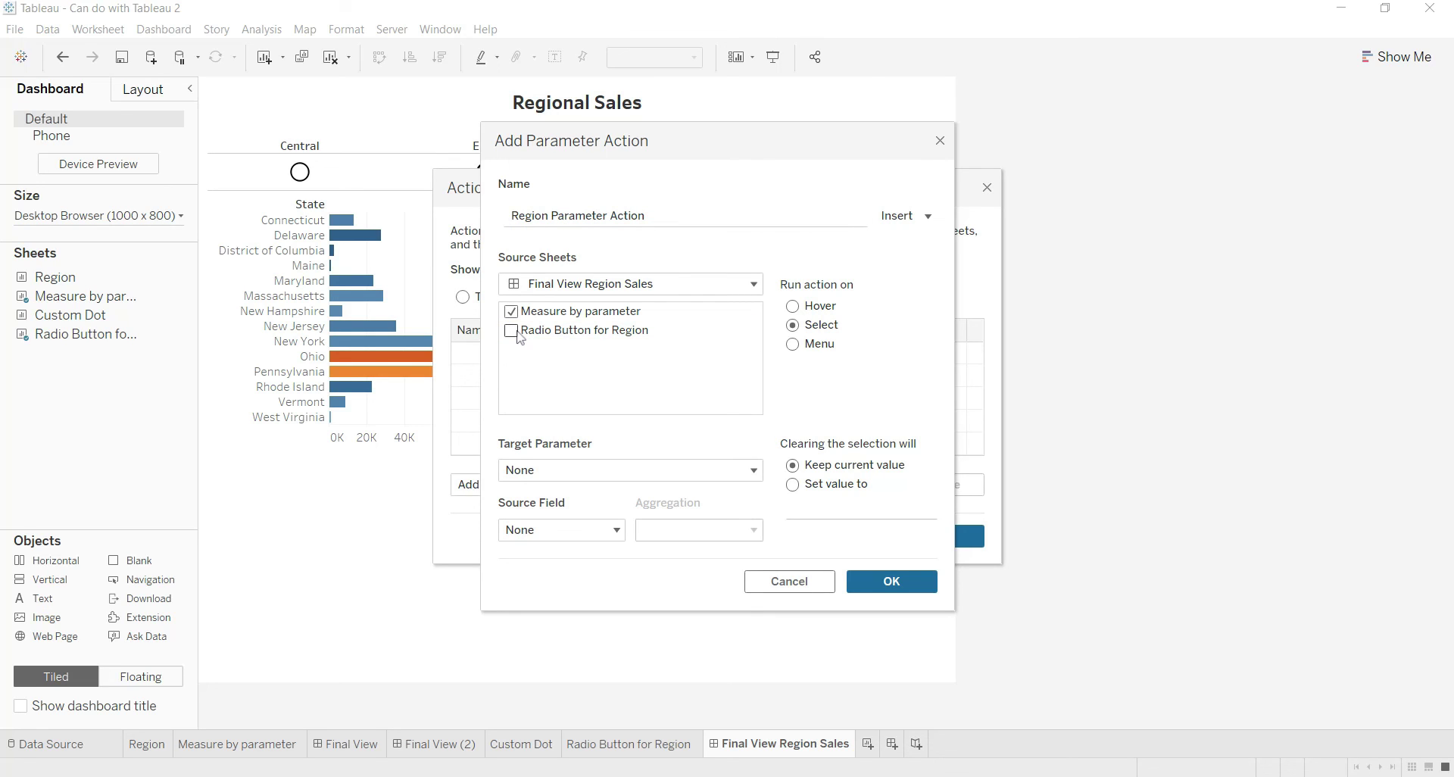
{"action": "left_click", "coordinate": [512, 331]}
{"action": "left_click", "coordinate": [577, 474]}
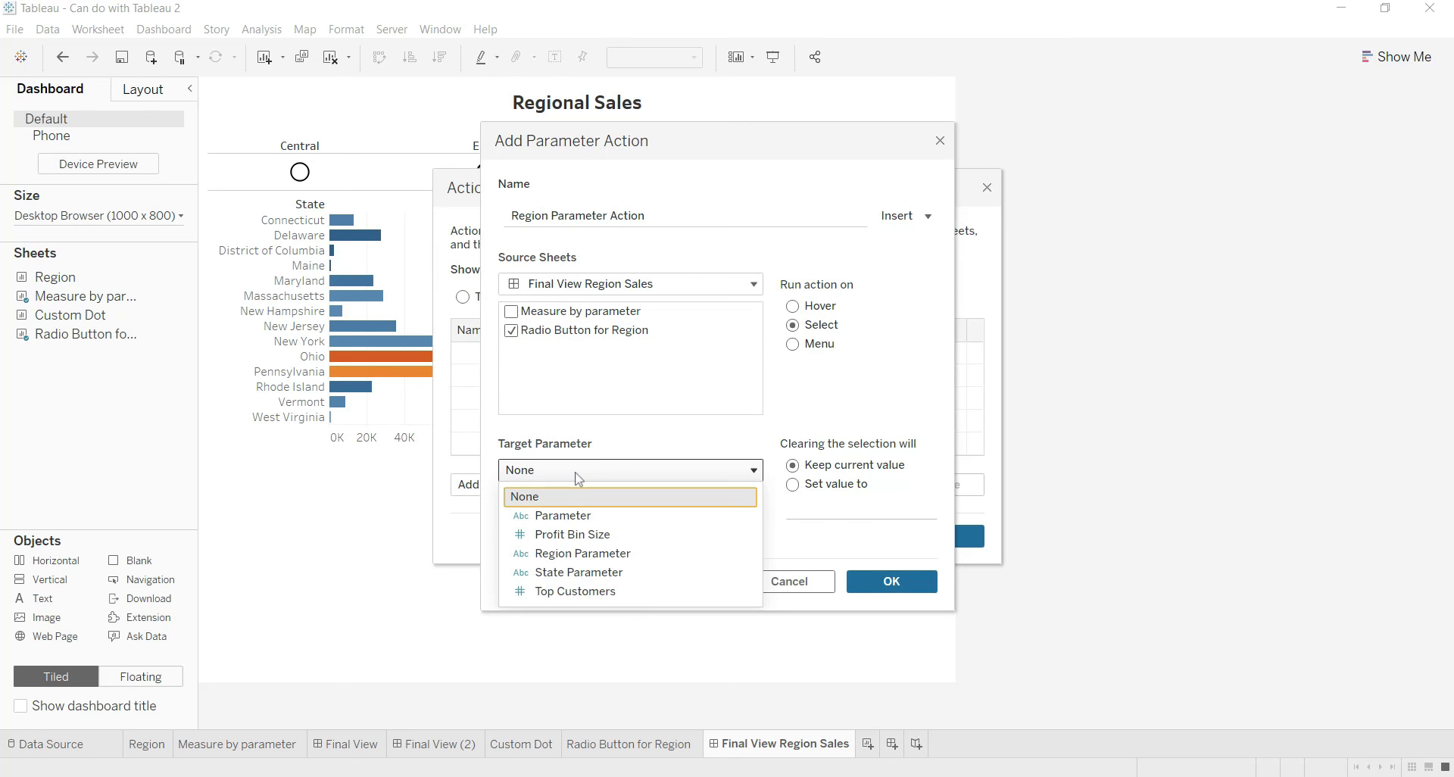
{"action": "left_click", "coordinate": [582, 554]}
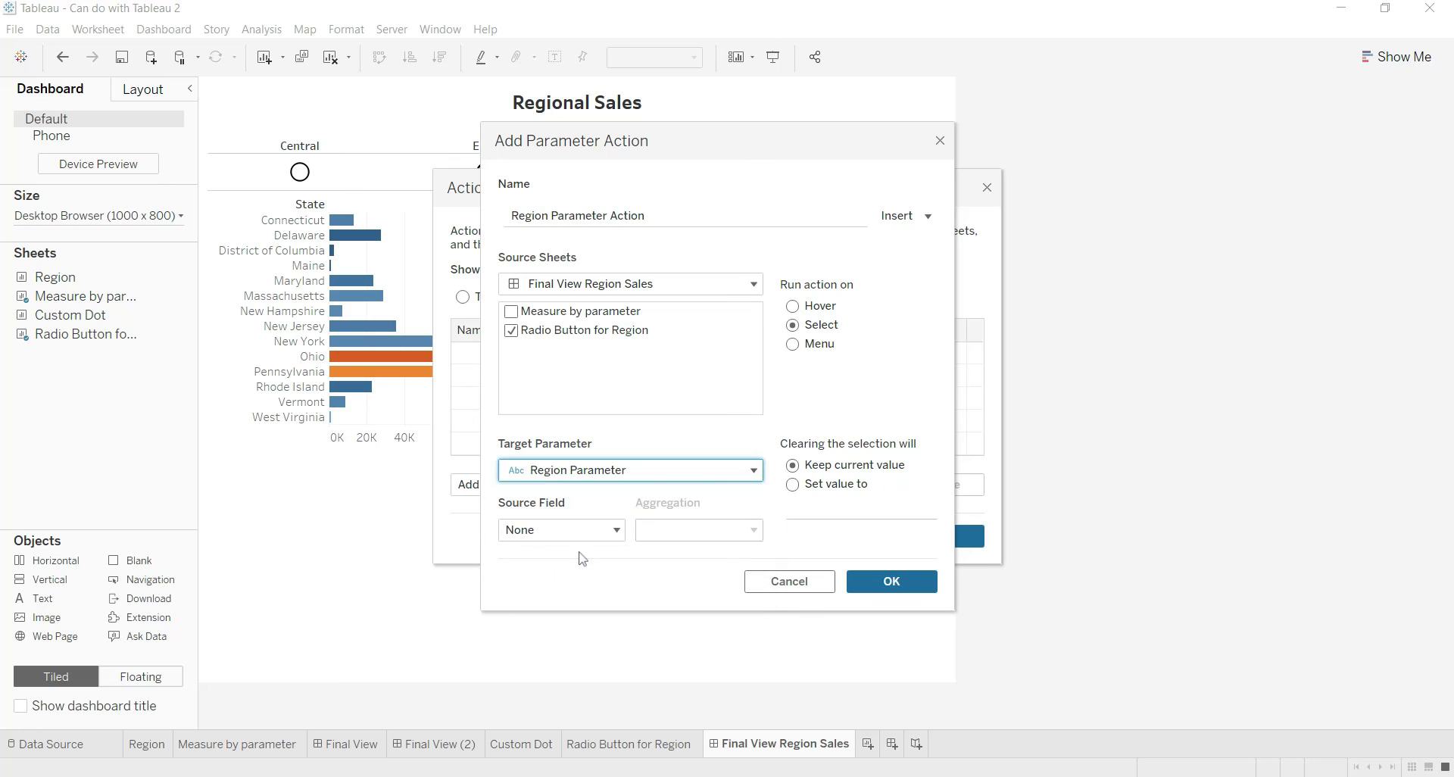
{"action": "left_click", "coordinate": [588, 533]}
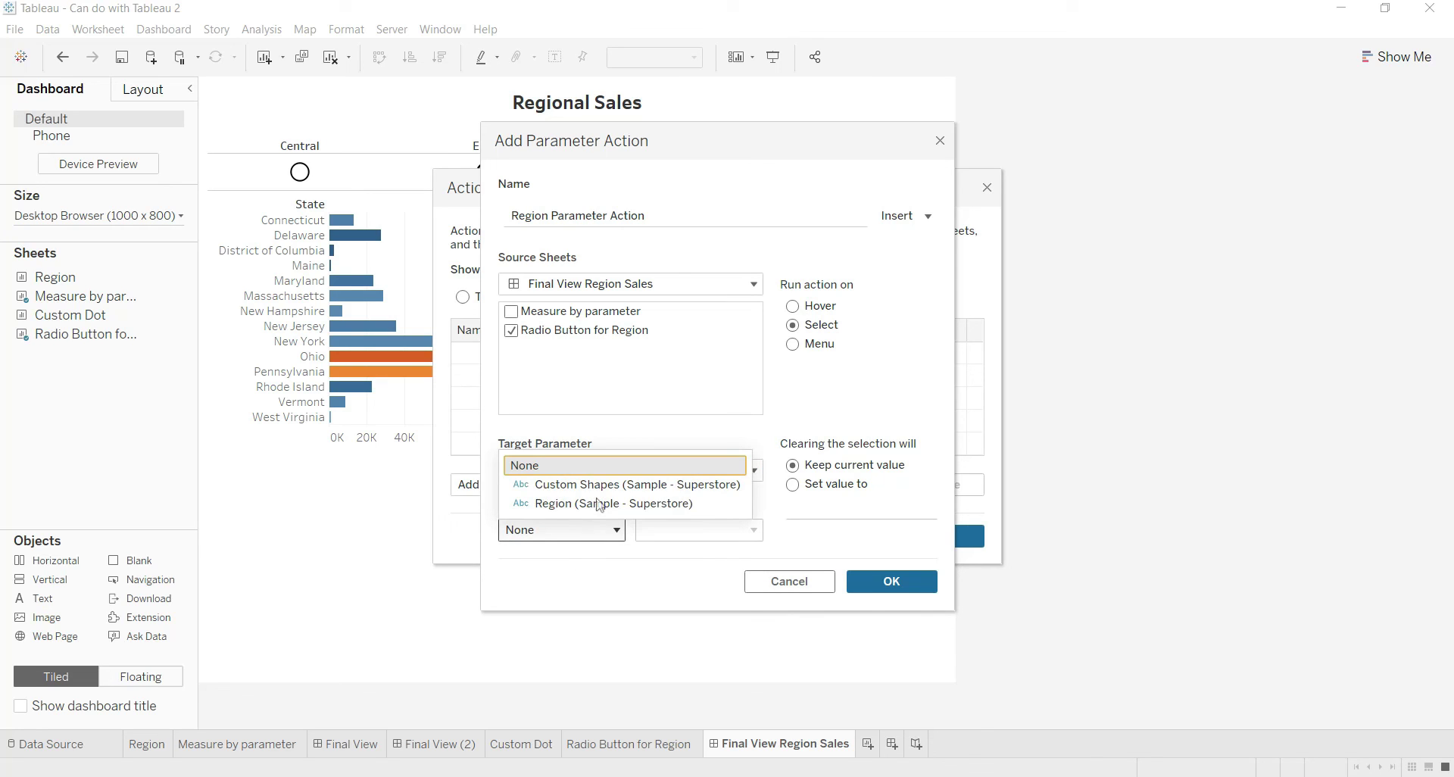
{"action": "left_click", "coordinate": [595, 503]}
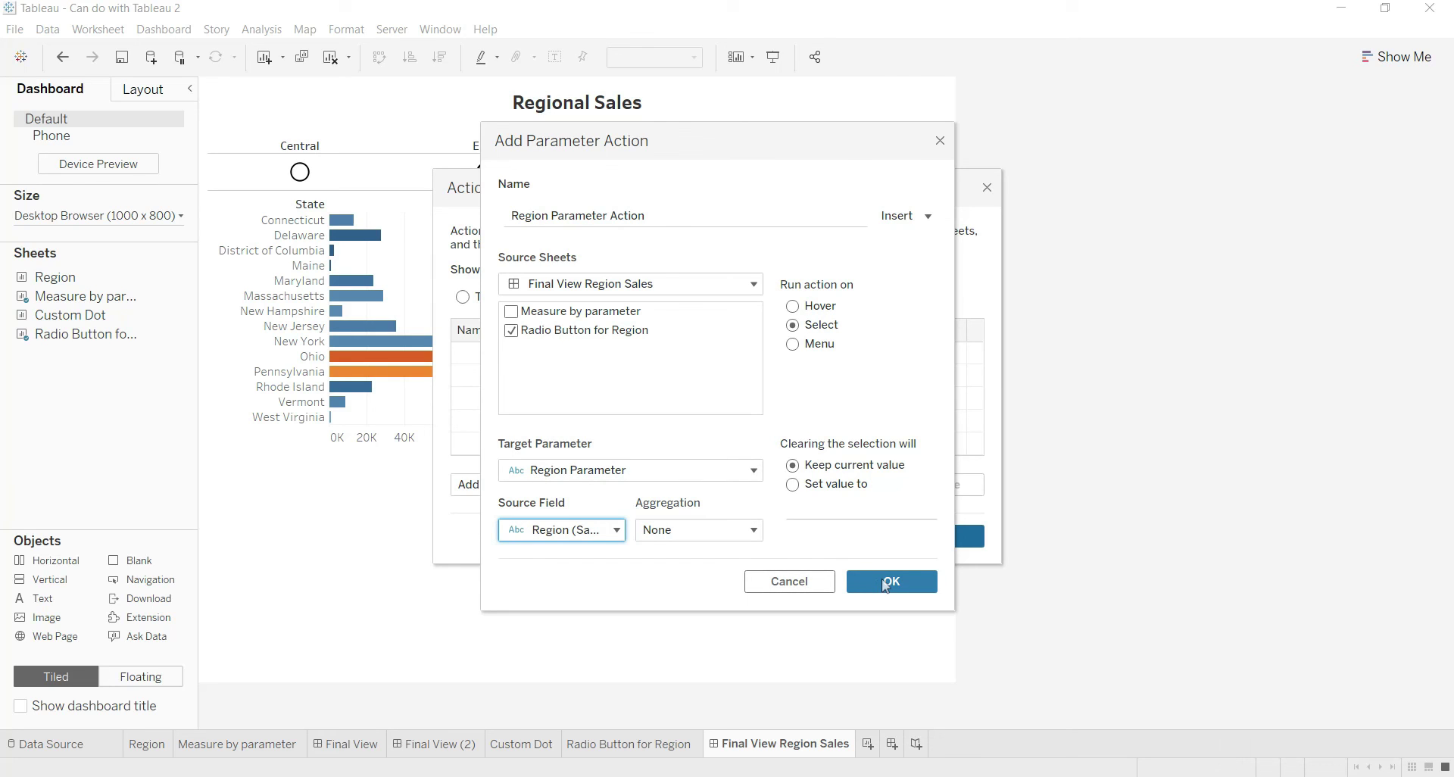
{"action": "left_click", "coordinate": [887, 582]}
{"action": "left_click", "coordinate": [937, 537]}
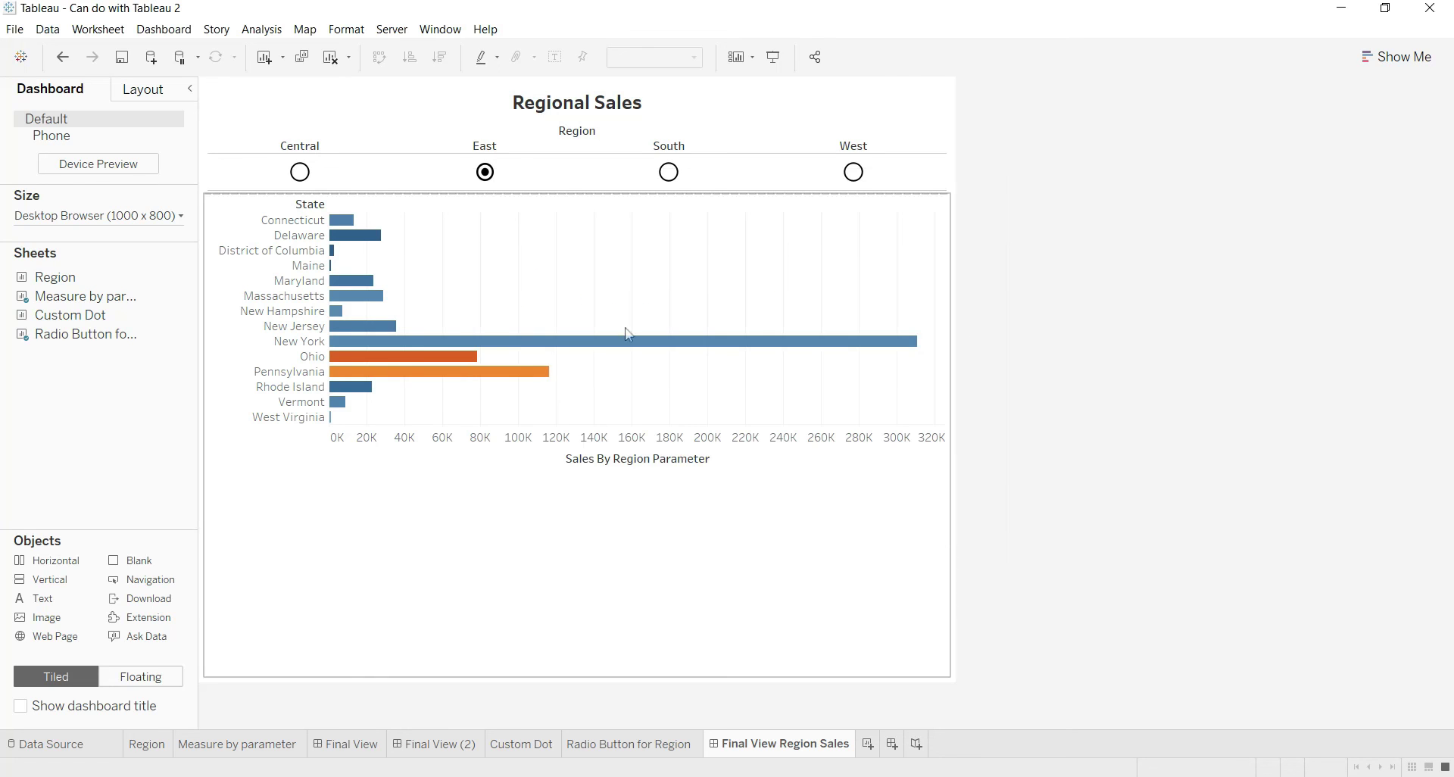
Click Central, East, South, West, South, East, then Central to verify the chart updates.
{"action": "left_click", "coordinate": [300, 172]}
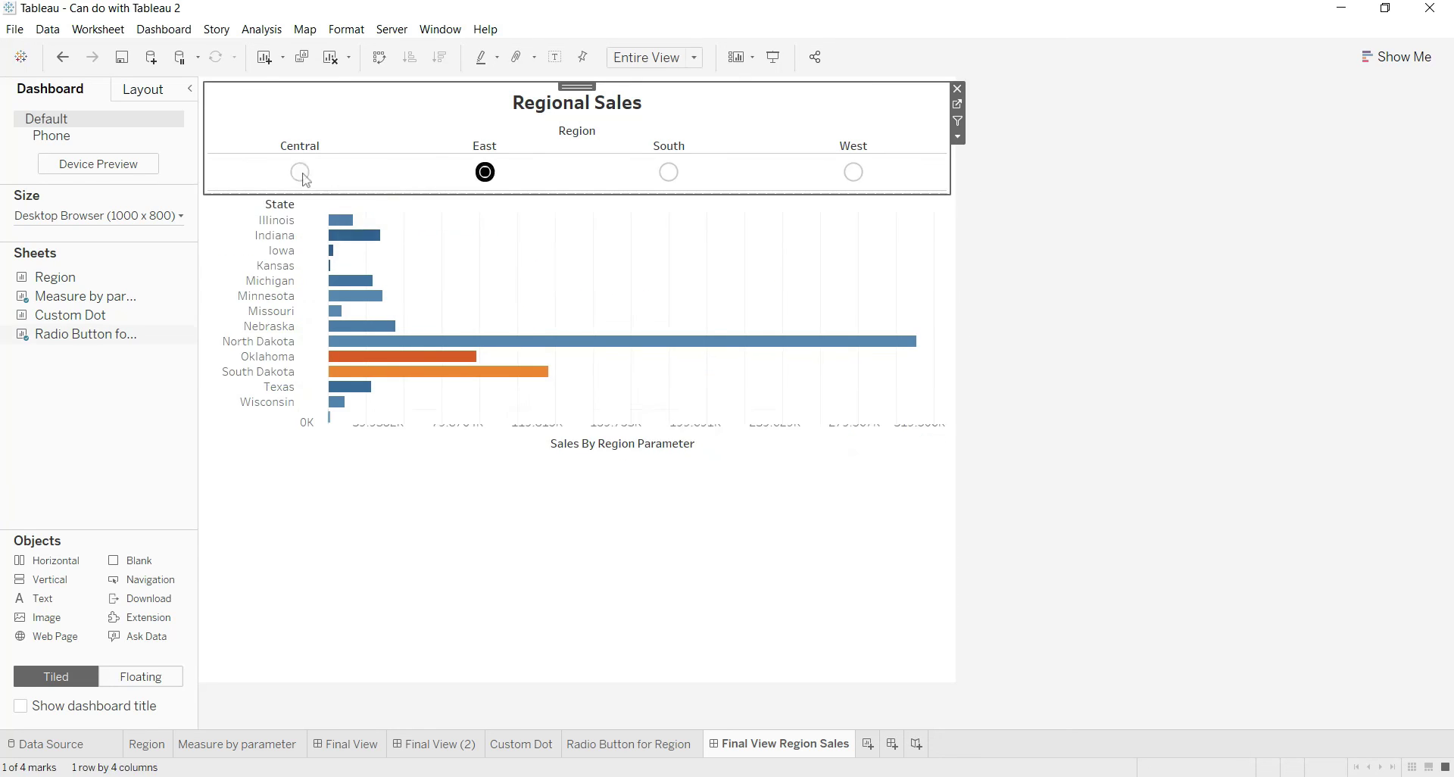
{"action": "left_click", "coordinate": [482, 169]}
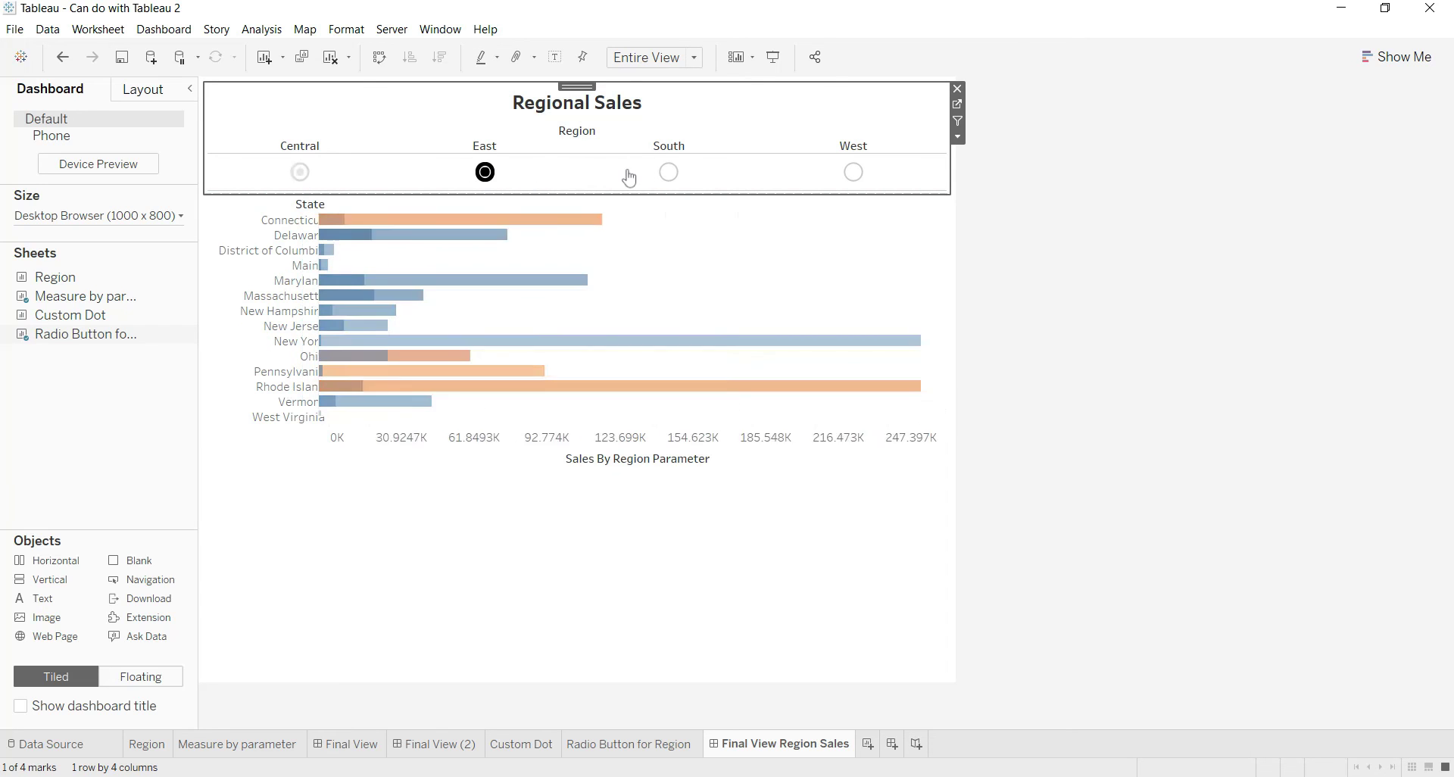
{"action": "left_click", "coordinate": [671, 175]}
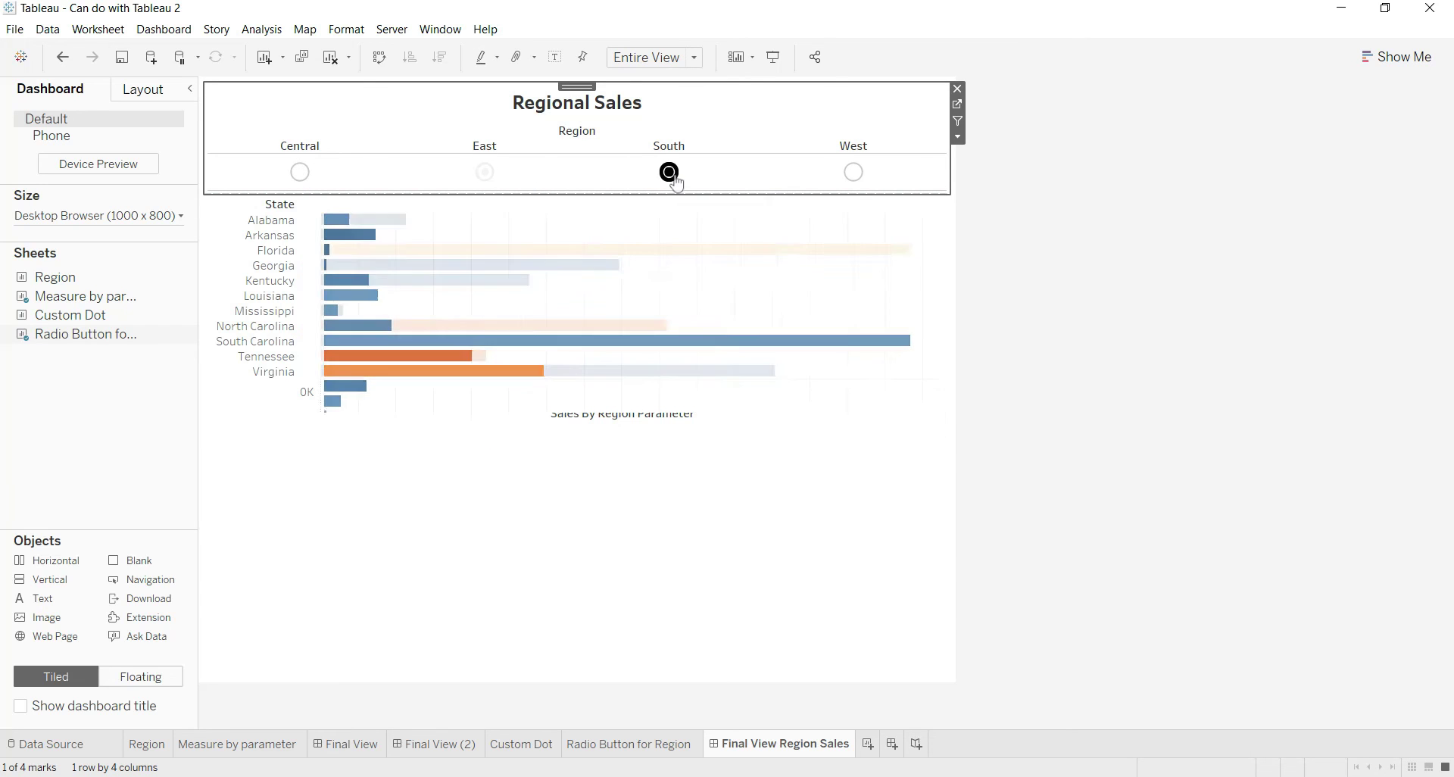
{"action": "left_click", "coordinate": [854, 173]}
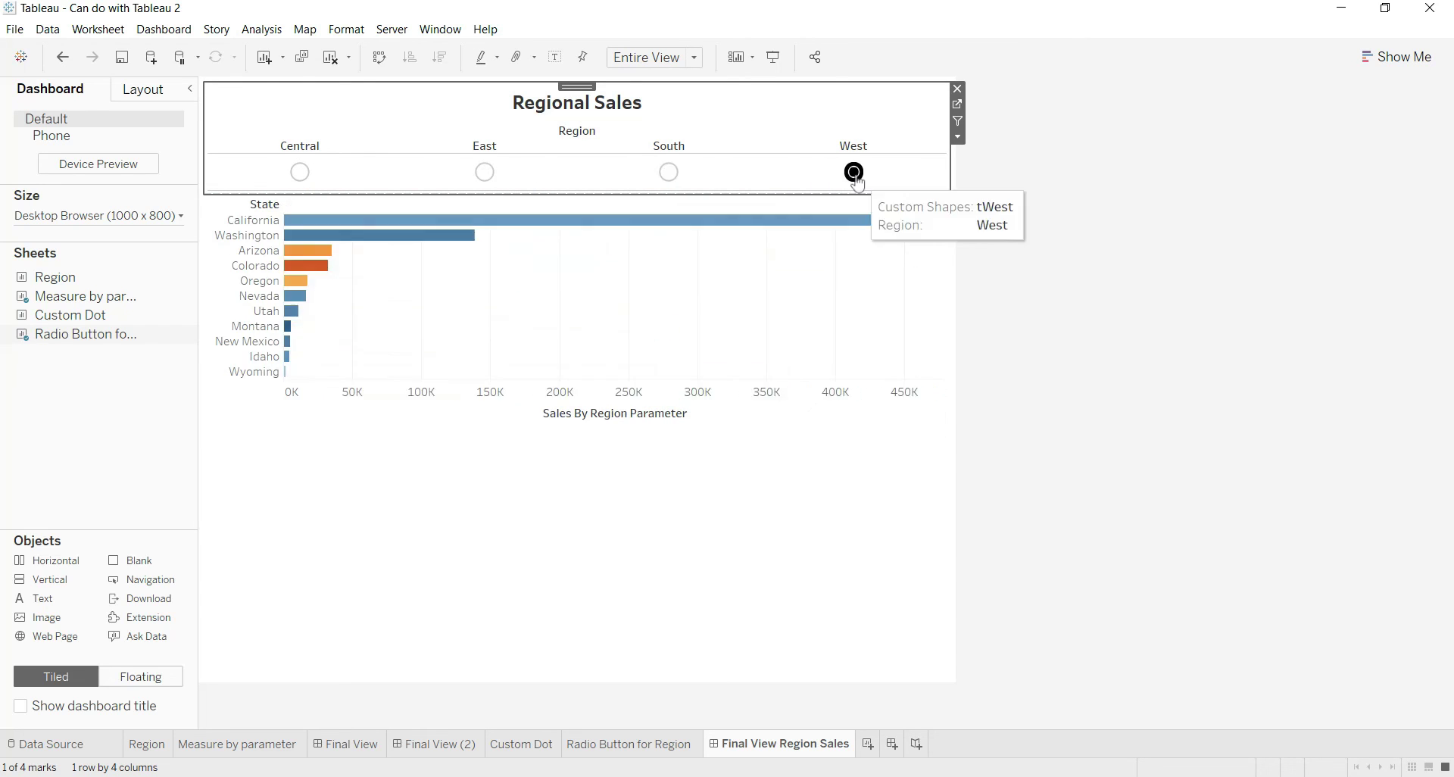
{"action": "left_click", "coordinate": [671, 172]}
{"action": "left_click", "coordinate": [482, 172]}
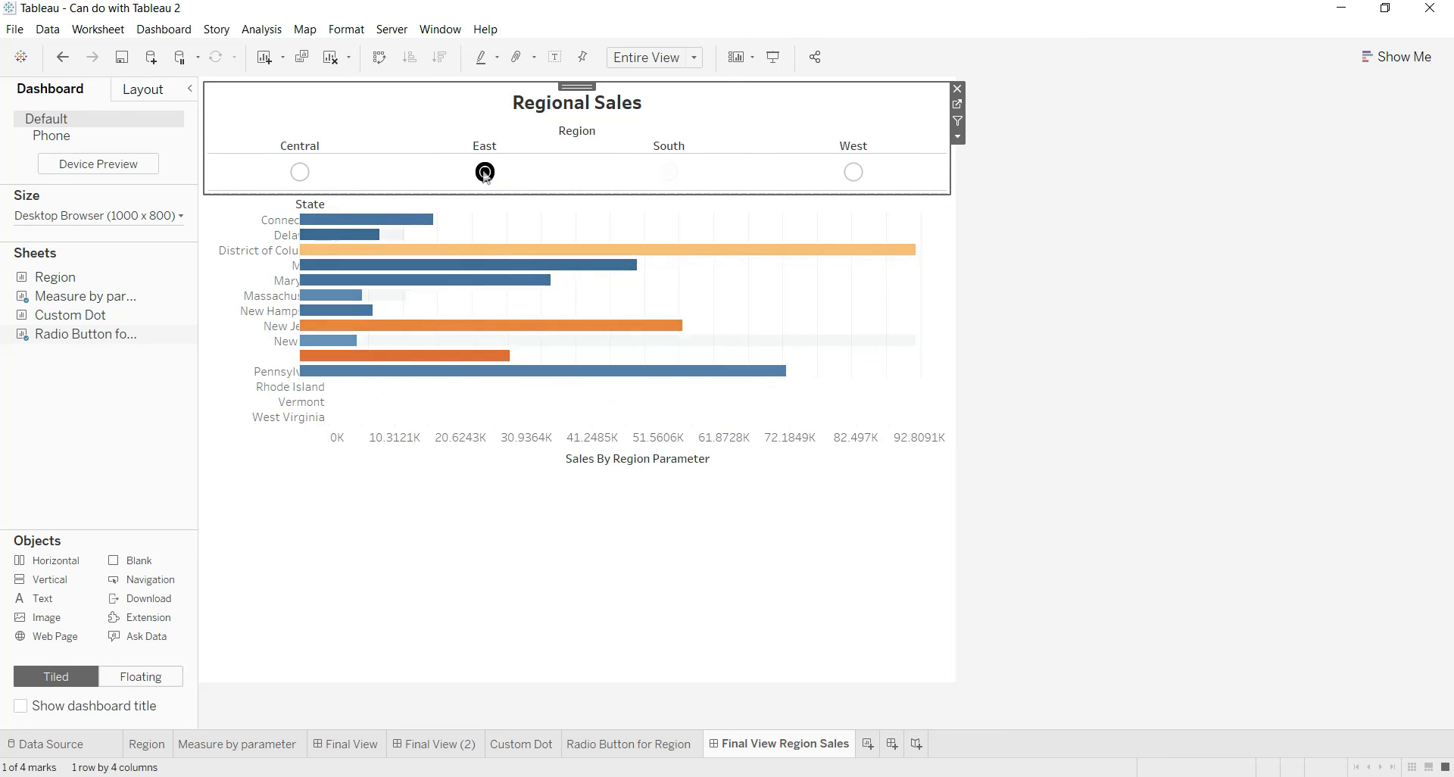
{"action": "left_click", "coordinate": [304, 176]}
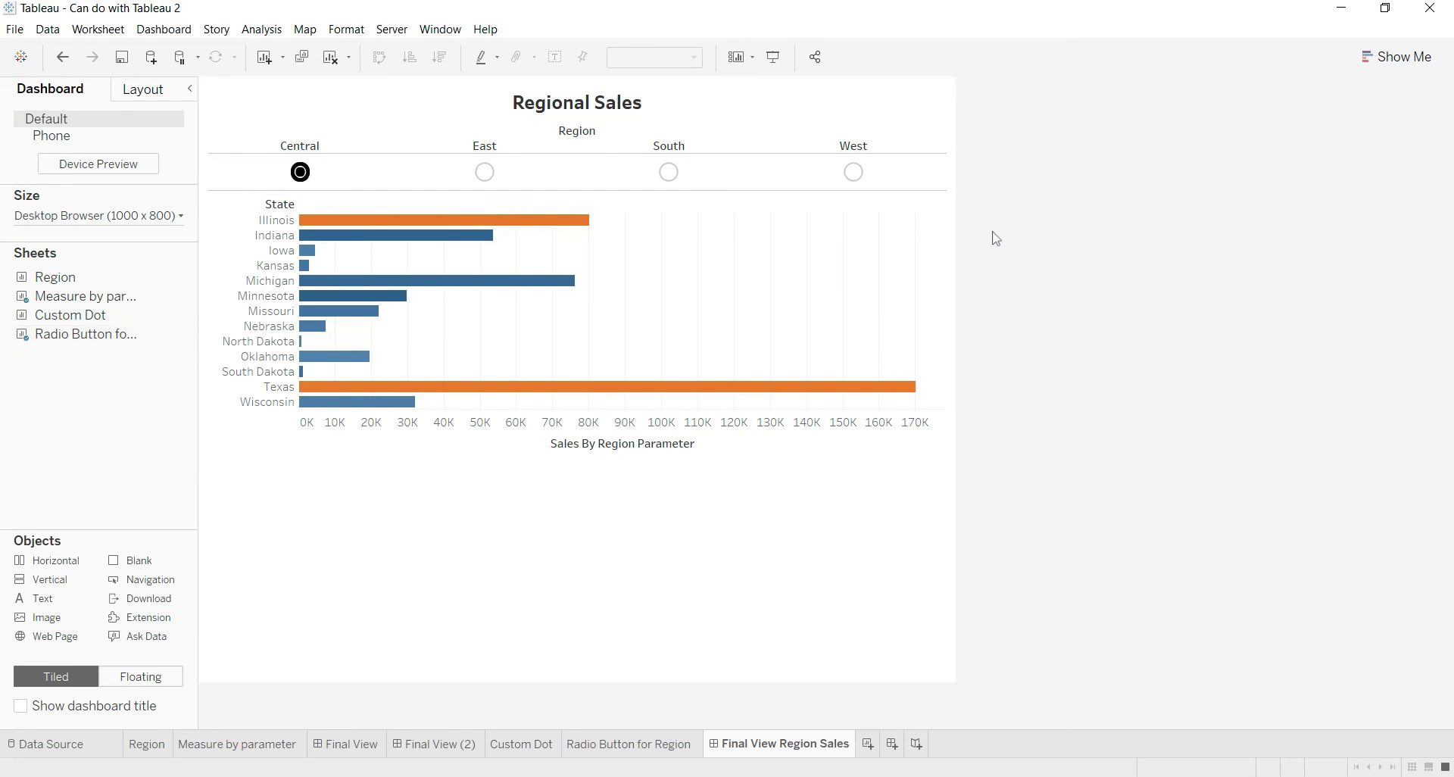